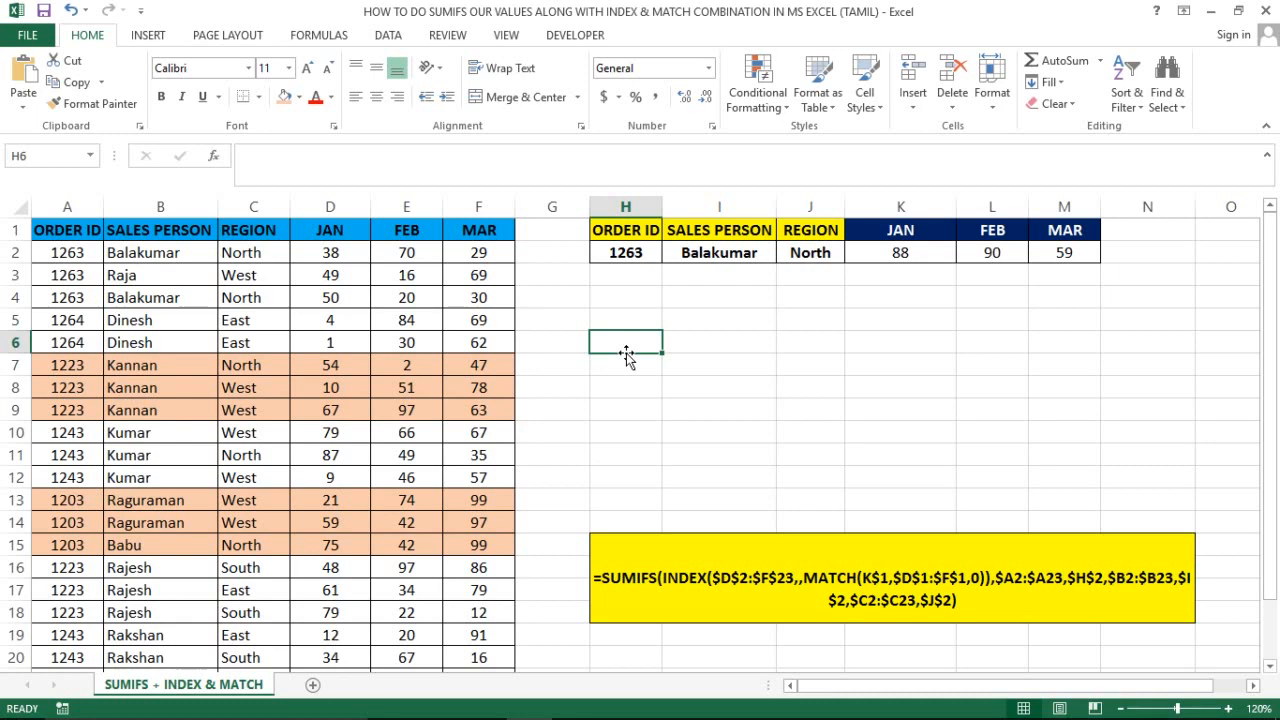
pyautogui.write('=')
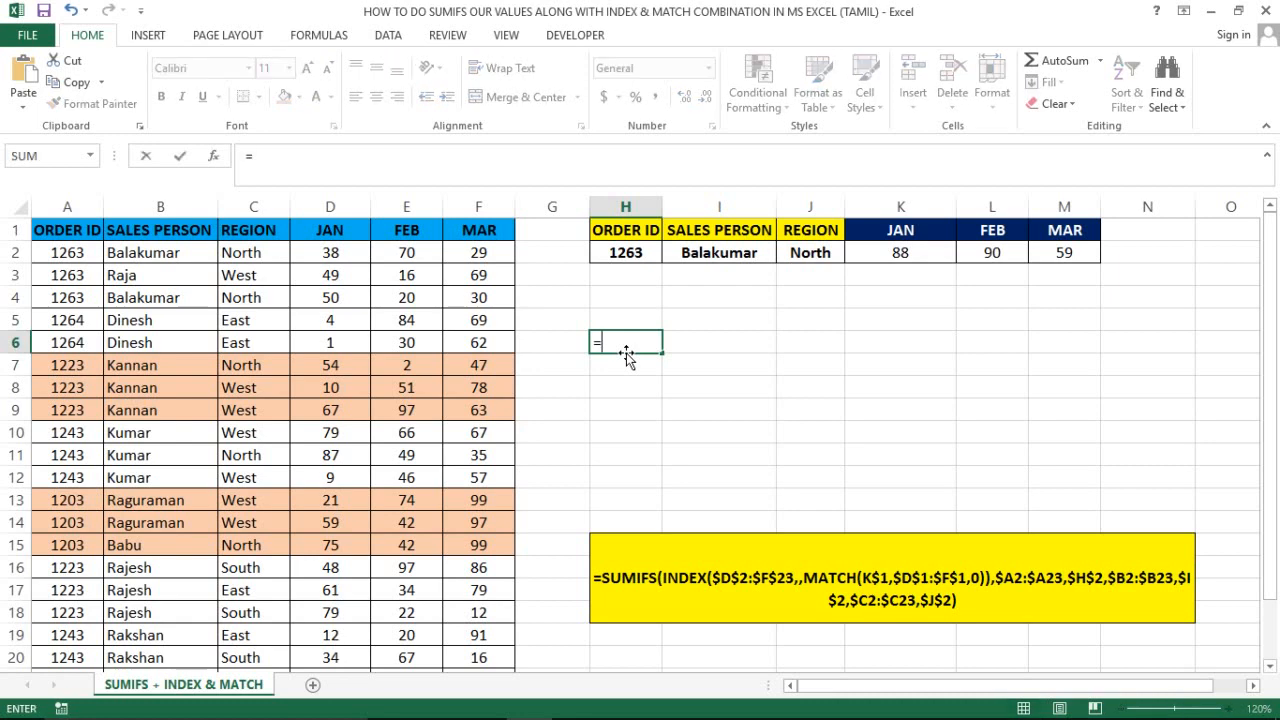
pyautogui.press('Escape')
pyautogui.press('Right')
pyautogui.press('Right')
pyautogui.press('Left')
pyautogui.press('Left')
pyautogui.press('Down')
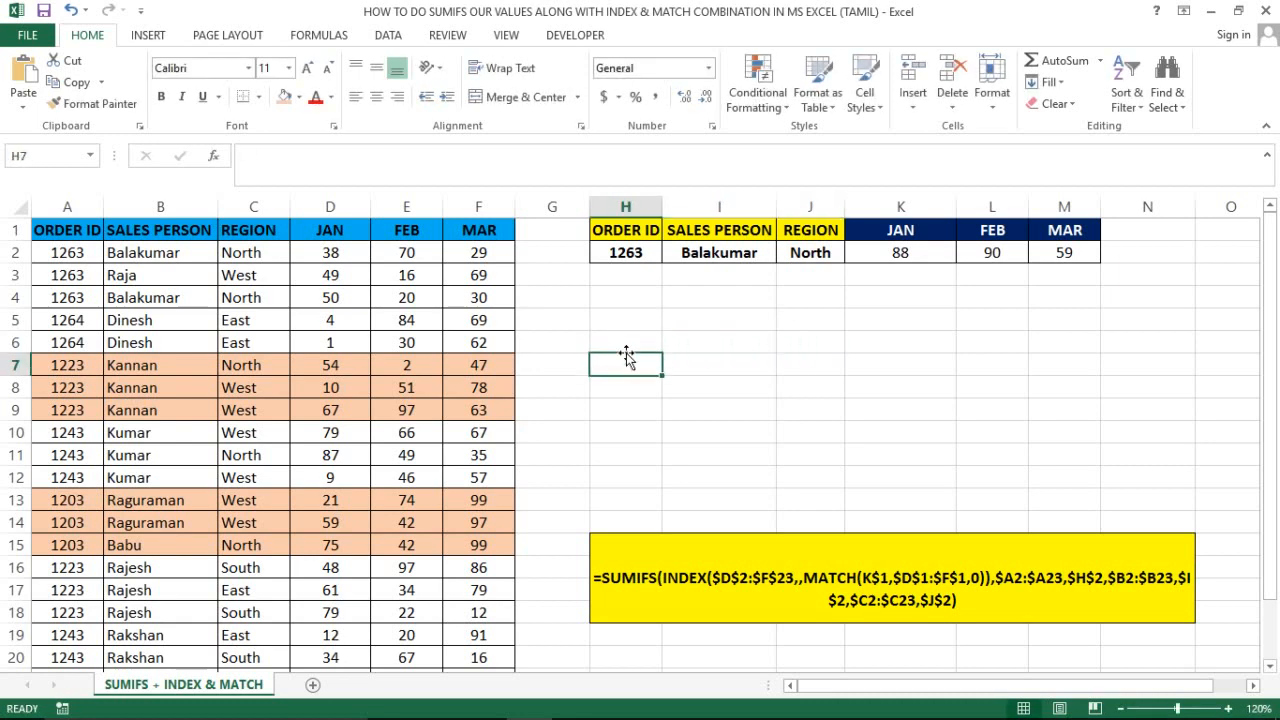
pyautogui.write('=')
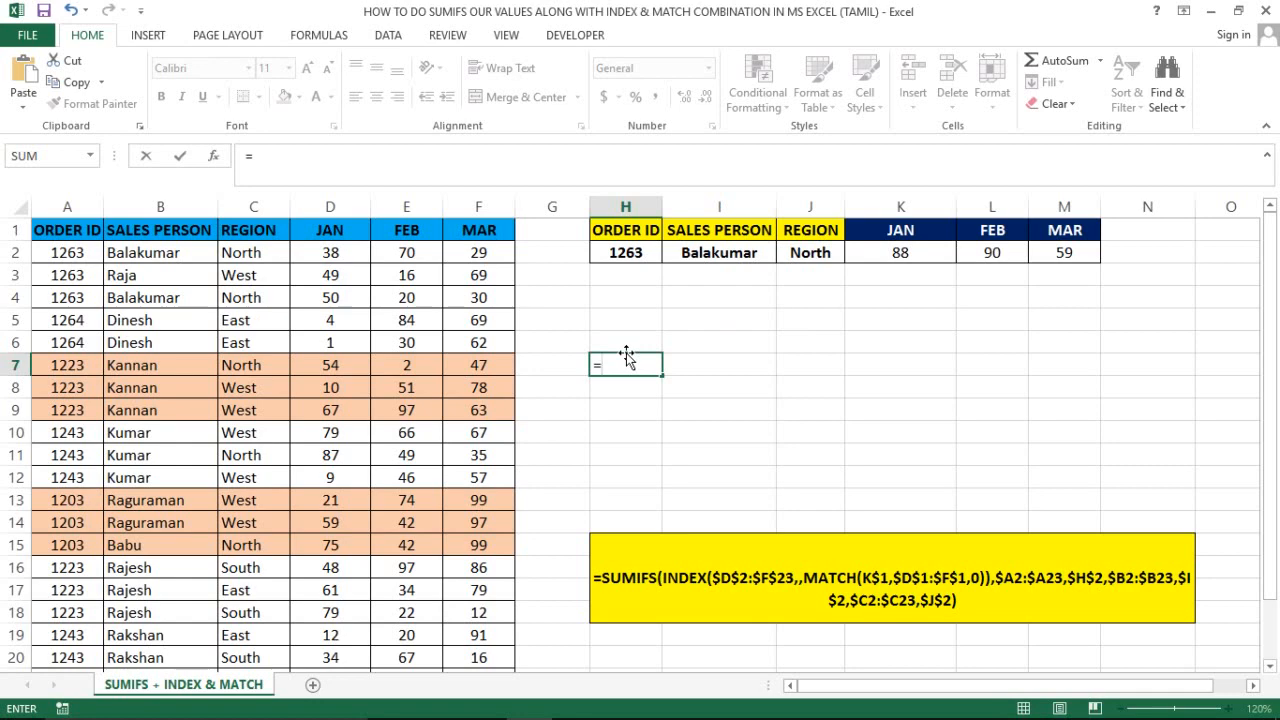
pyautogui.press('Escape')
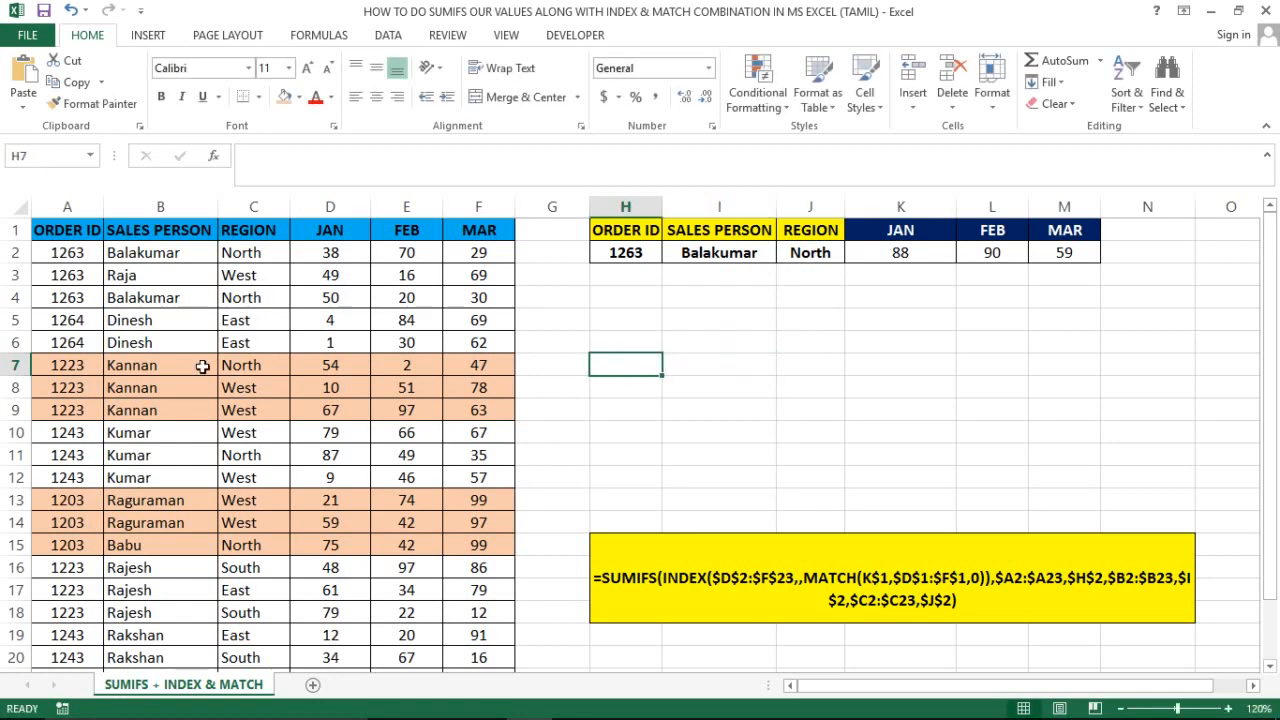
# Enter the order ID shared by the highlighted rows 7 to 9 in cell I7
pyautogui.click(65, 365)
pyautogui.moveTo(65, 365); pyautogui.dragTo(478, 410)
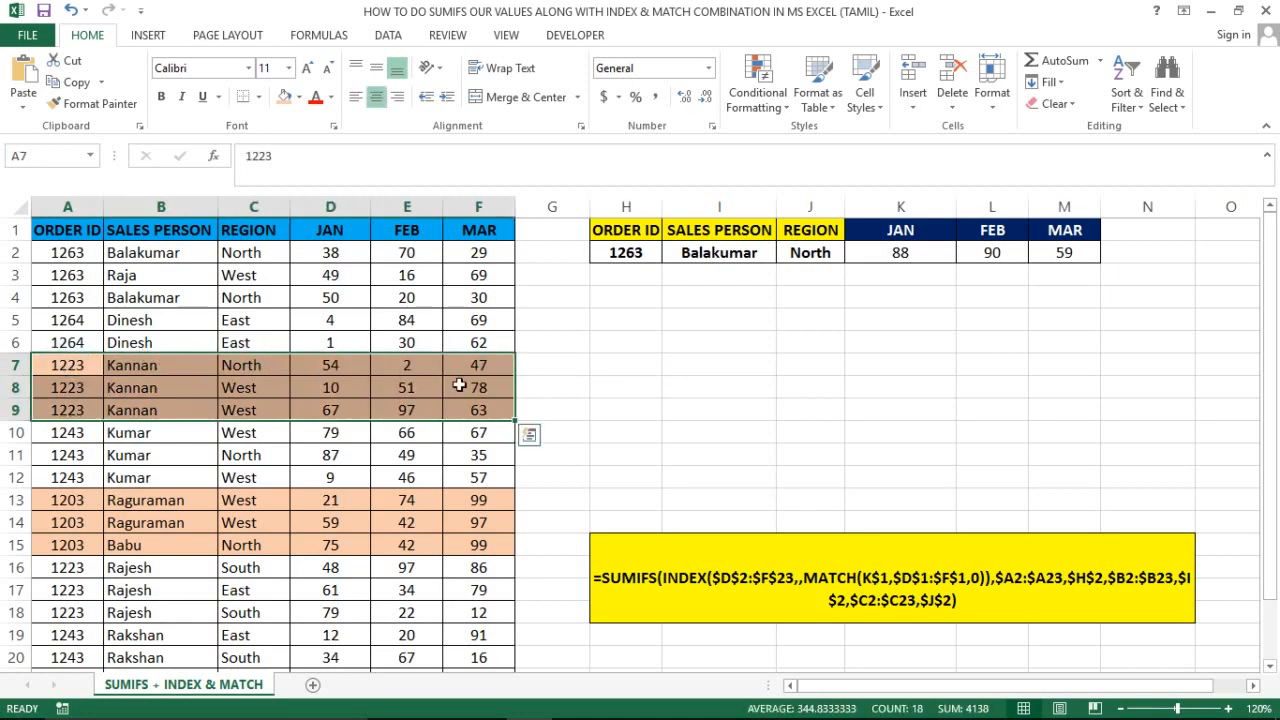
pyautogui.click(689, 364)
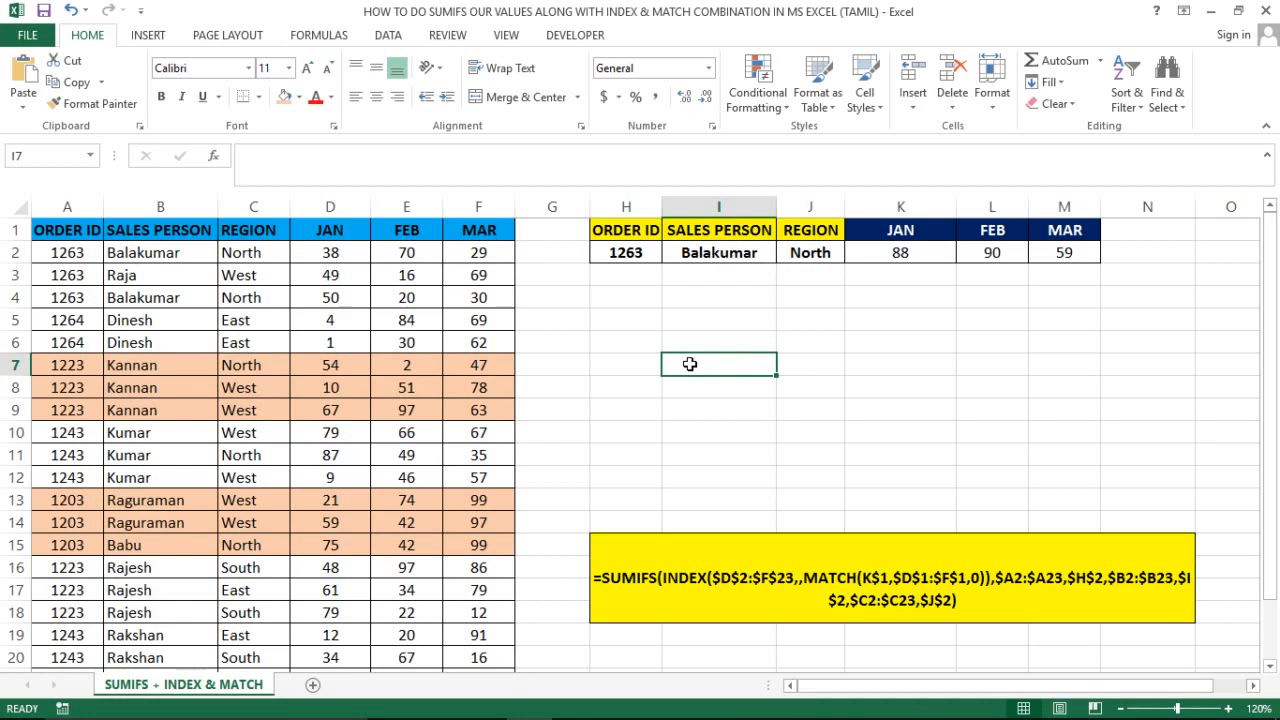
pyautogui.write('1223')
pyautogui.press('Return')
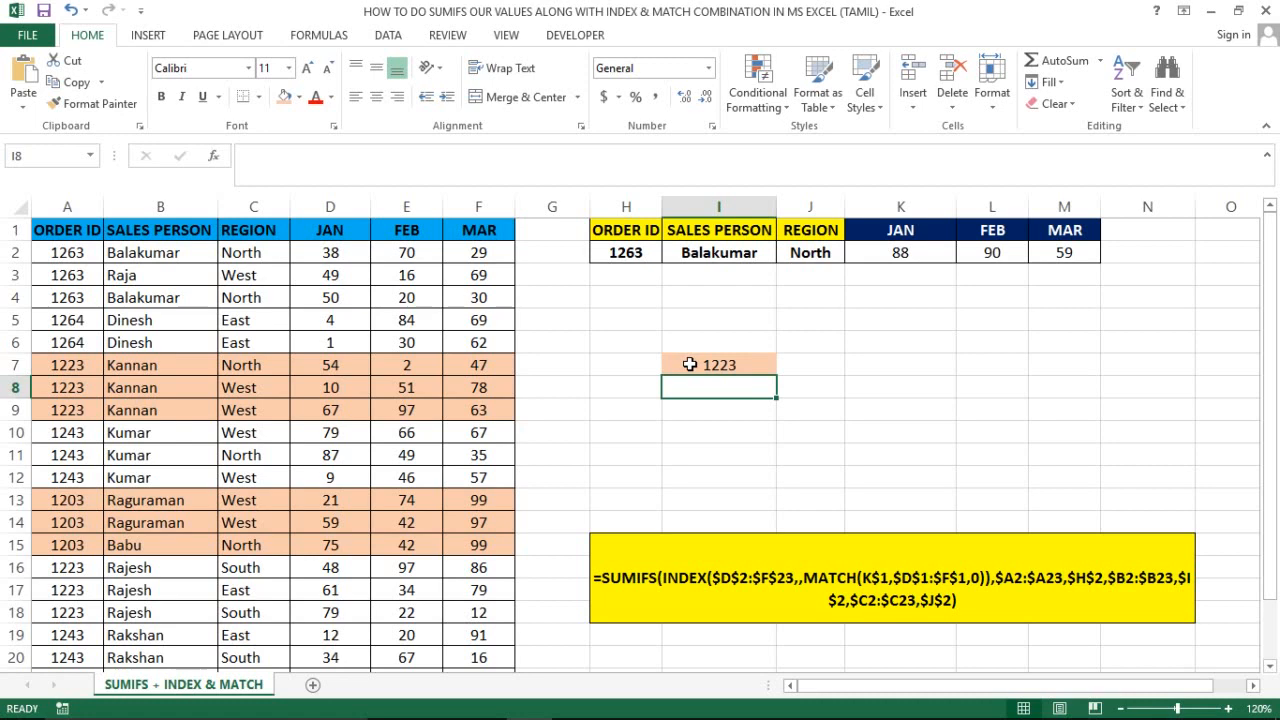
# Enter the sales person's name from rows 7 to 9 in cell I8 and centre it horizontally
pyautogui.write('Kqnnq')
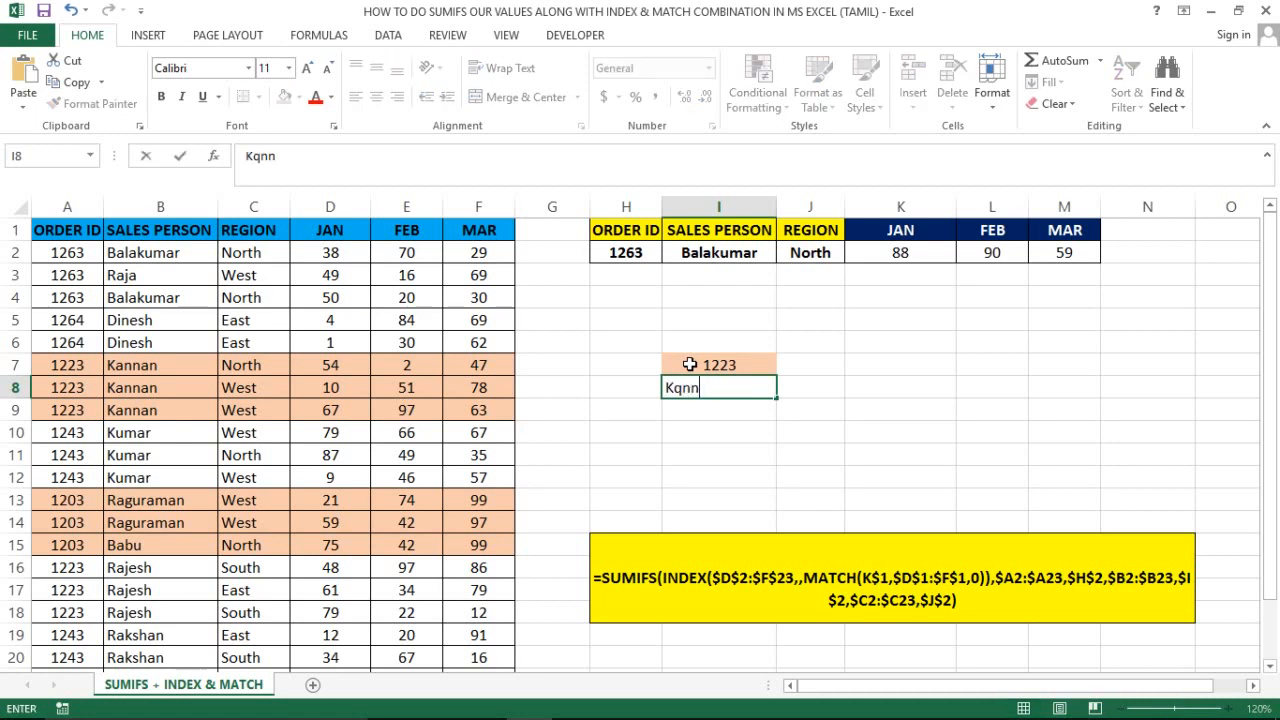
pyautogui.press('BackSpace')
pyautogui.press('BackSpace')
pyautogui.press('BackSpace')
pyautogui.write('anna')
pyautogui.press('Return')
pyautogui.click(722, 386)
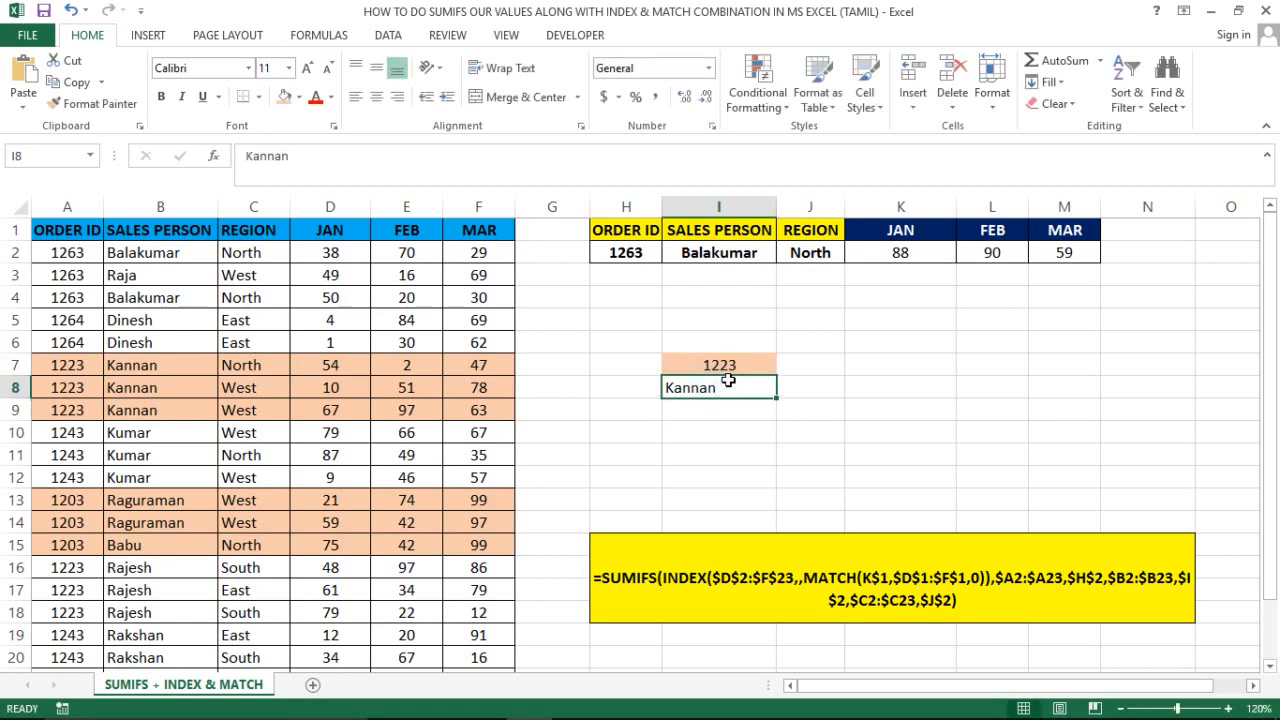
pyautogui.click(377, 96)
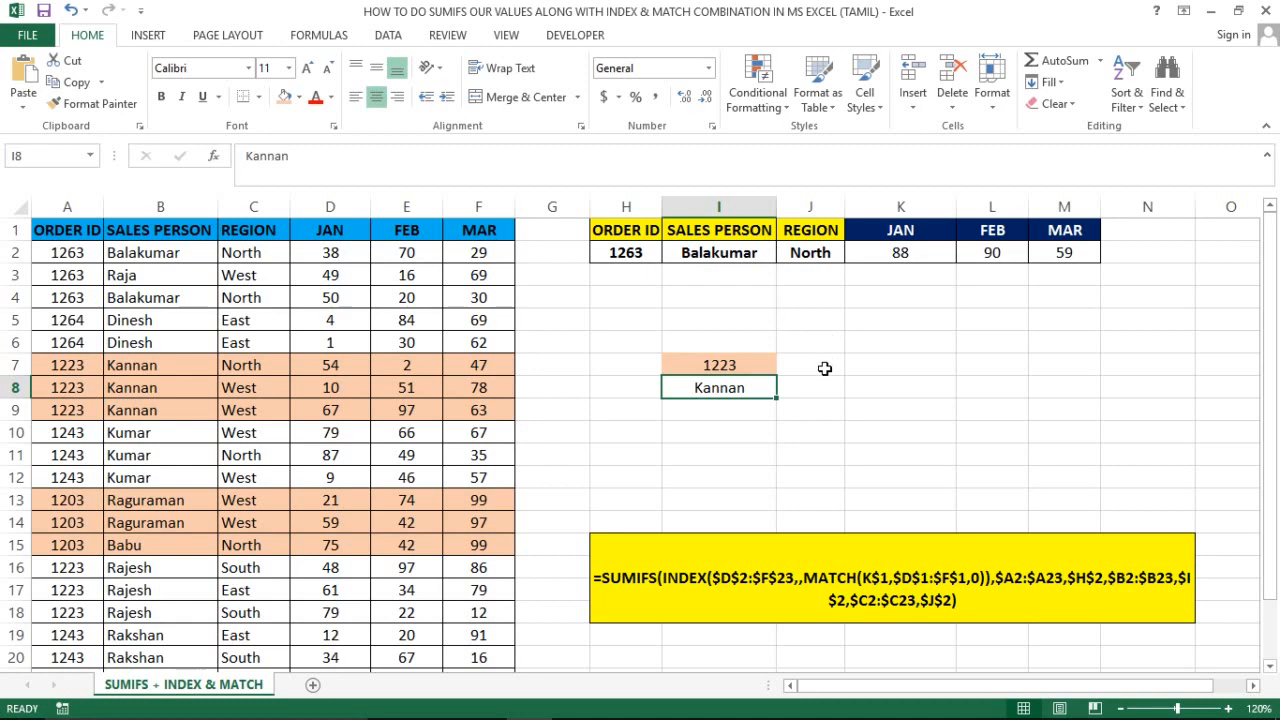
# Begin a SUMIFS formula in cell J7 with the whole JAN column, D:D, as the sum range
pyautogui.click(824, 368)
pyautogui.write('=sumi')
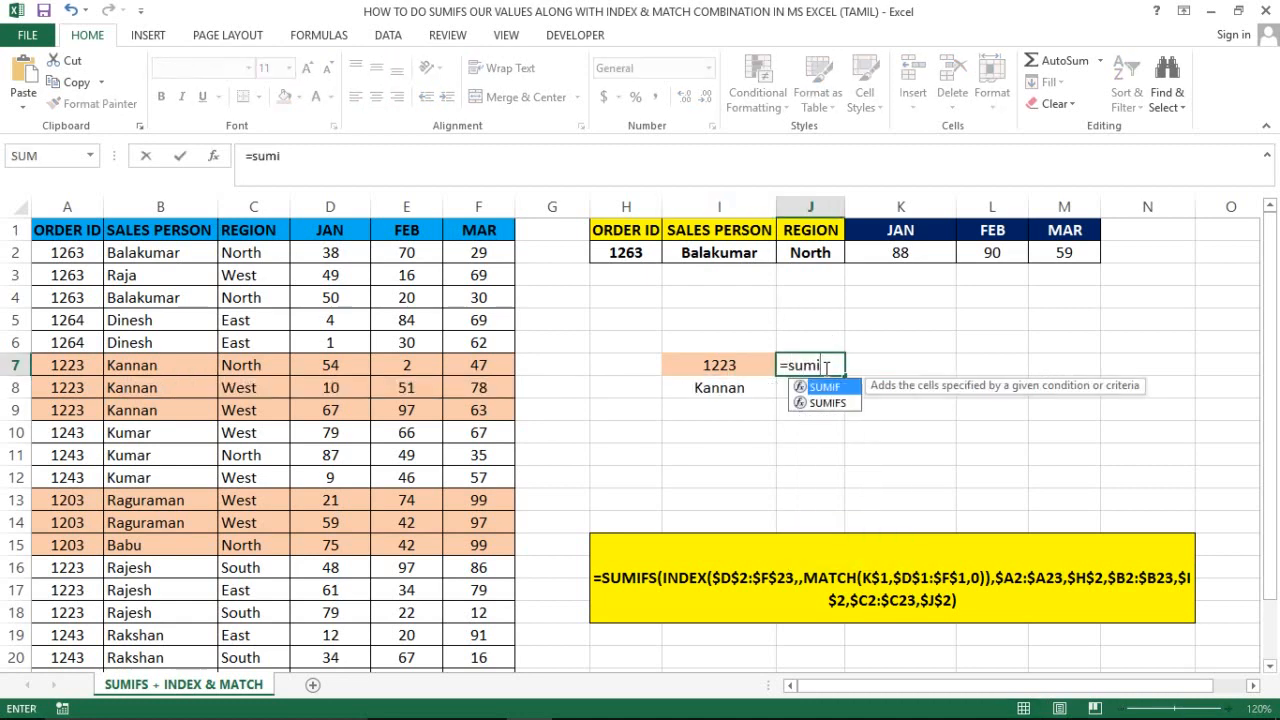
pyautogui.press('Down')
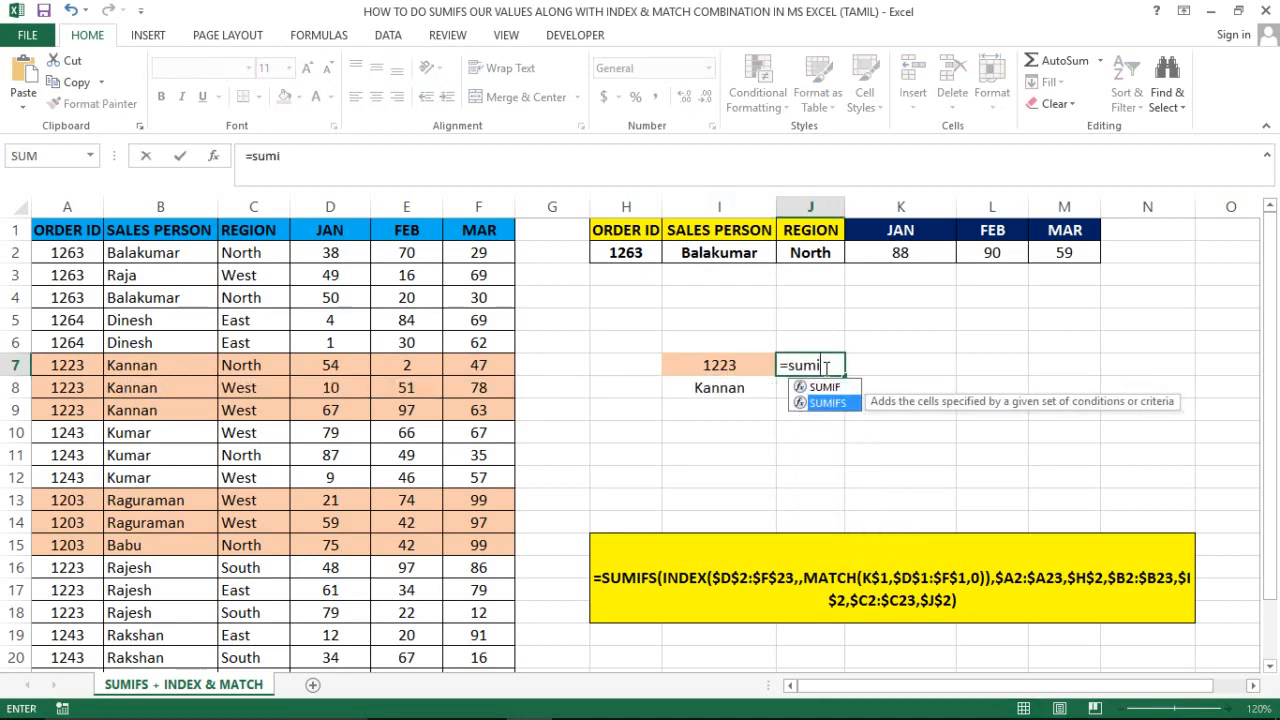
pyautogui.press('Tab')
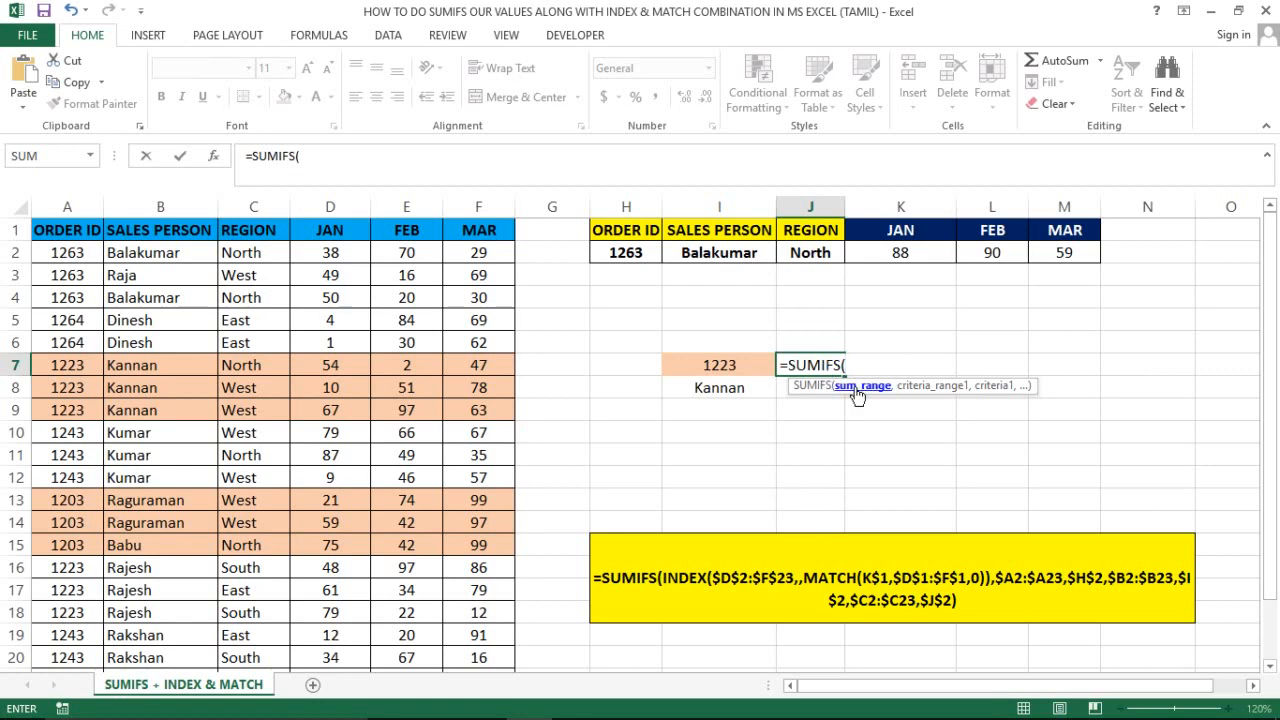
pyautogui.click(326, 198)
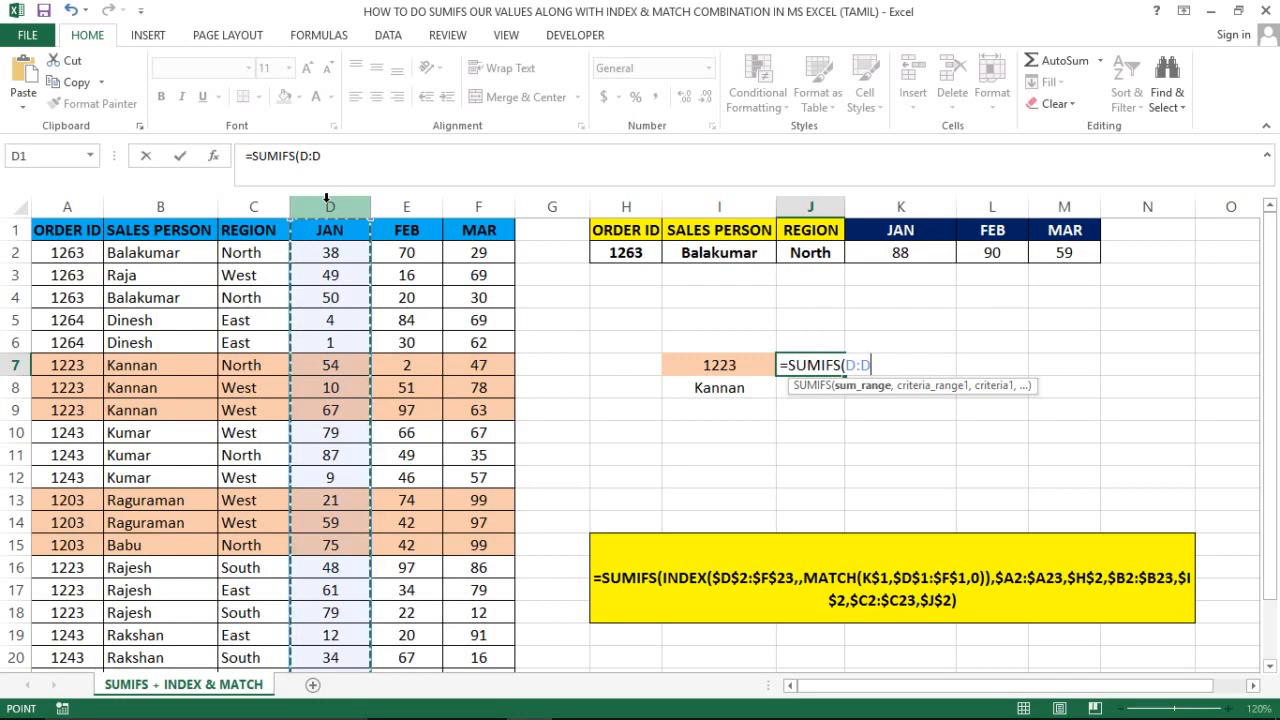
pyautogui.write(',')
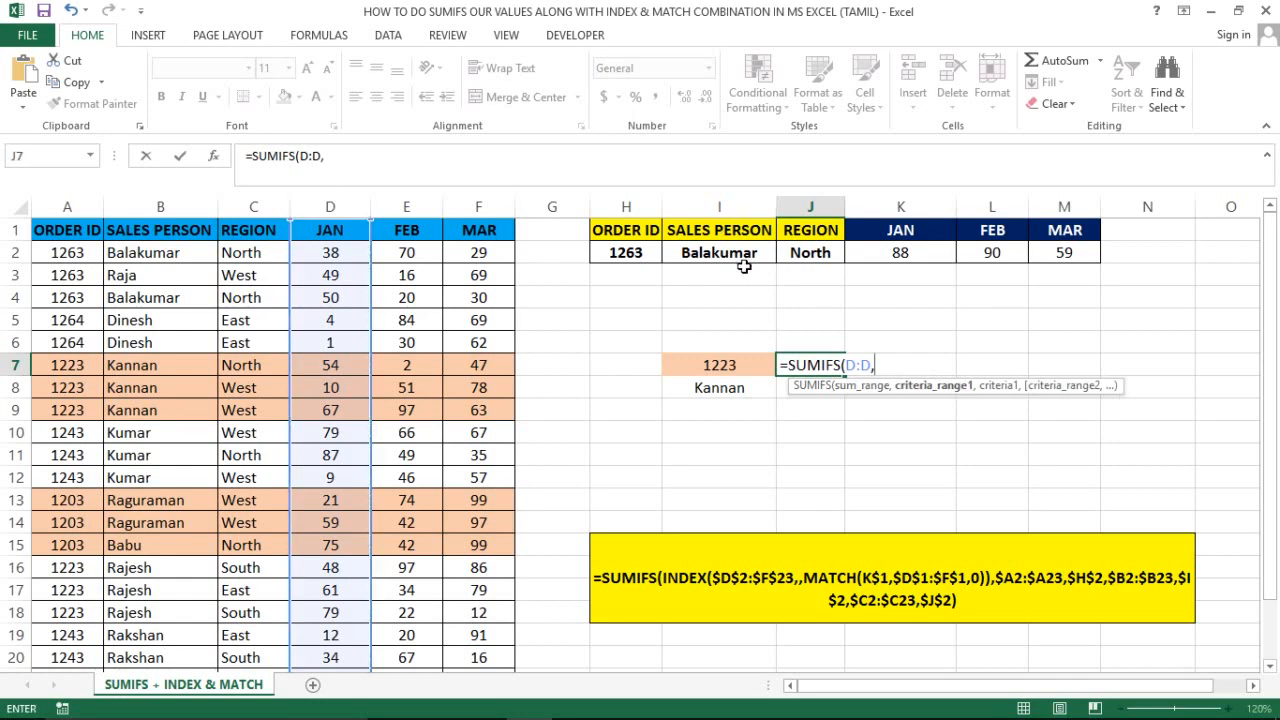
# Complete the J7 formula with criteria pairs A:A matching I7 and B:B matching I8, giving =SUMIFS(D:D,A:A,I7,B:B,I8)
pyautogui.click(55, 207)
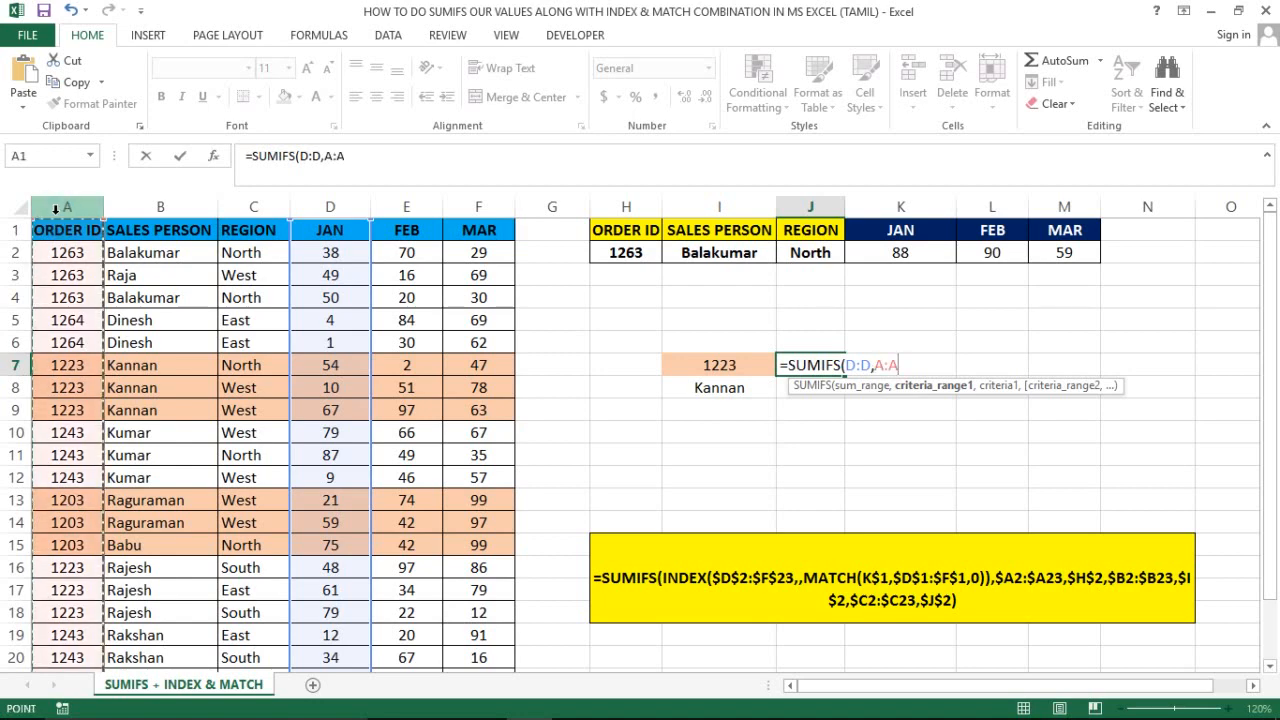
pyautogui.write(',')
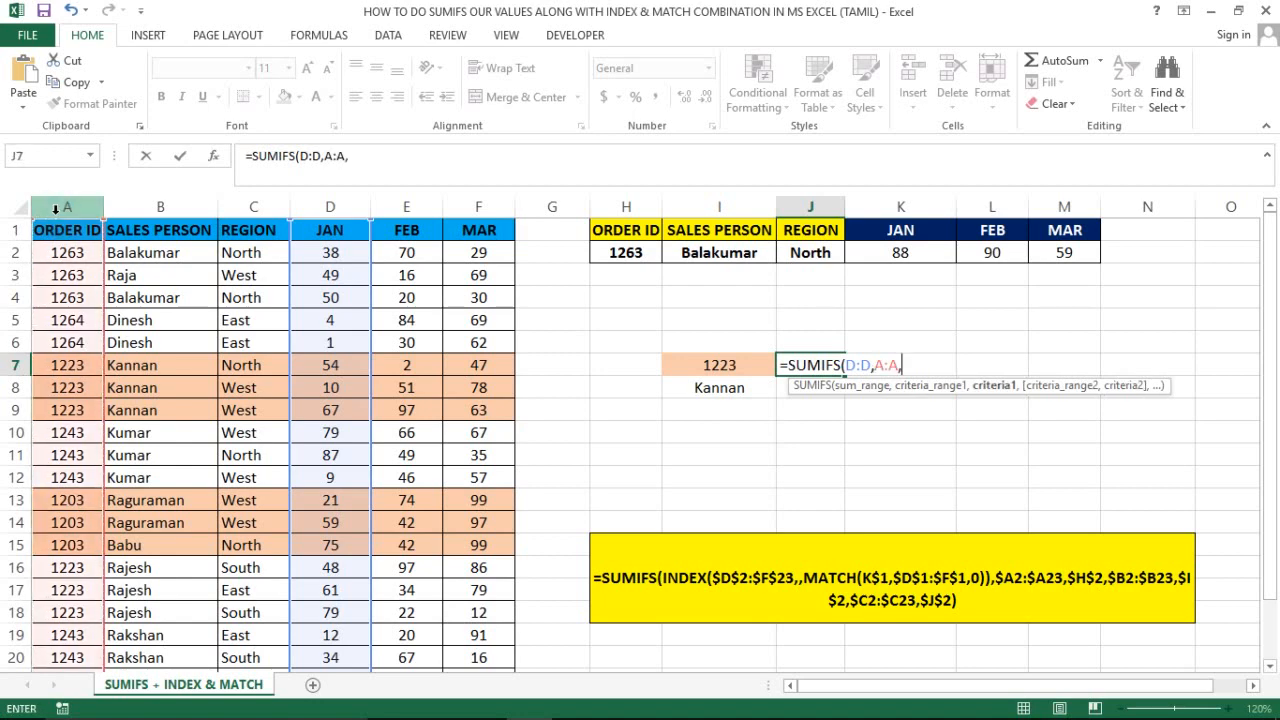
pyautogui.click(716, 365)
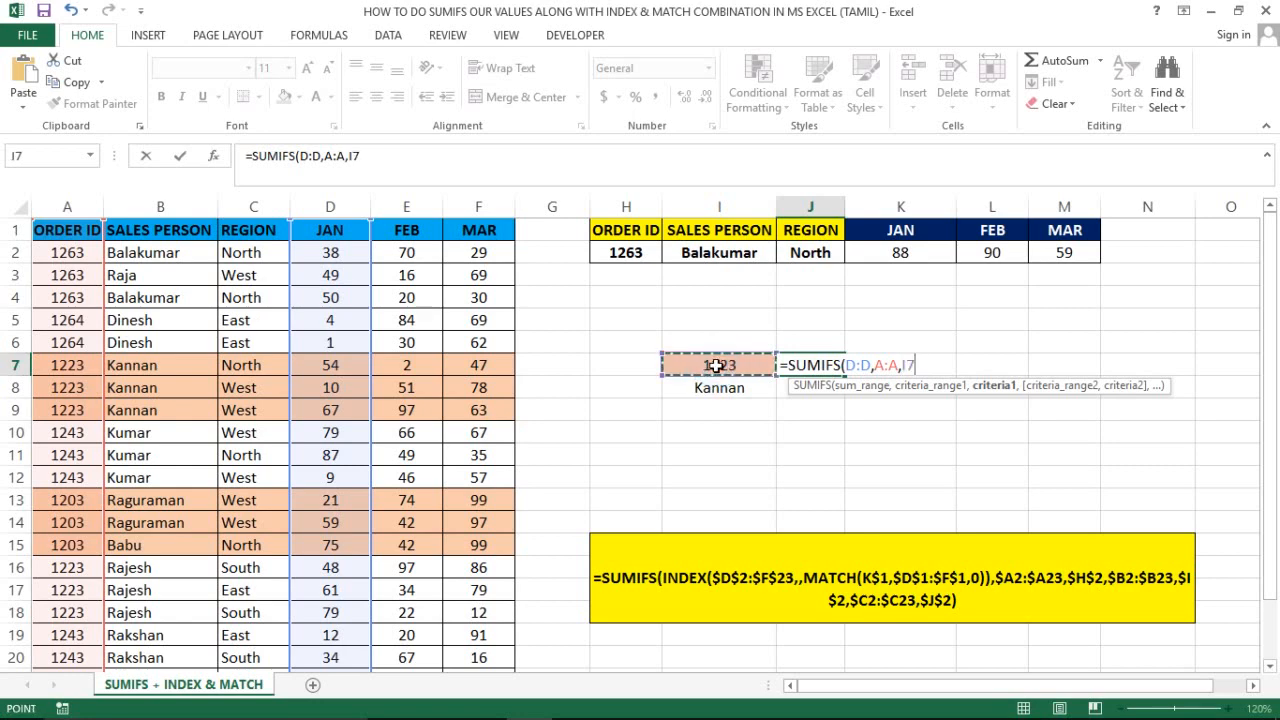
pyautogui.write(',')
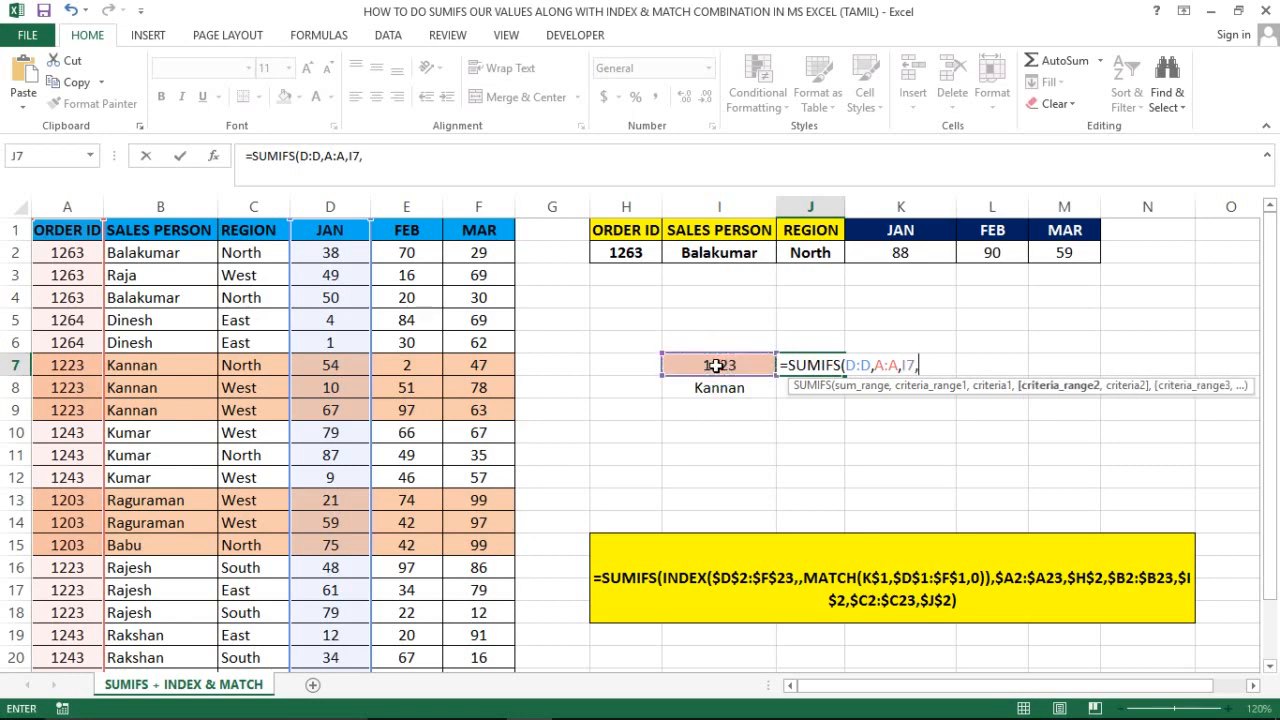
pyautogui.click(169, 207)
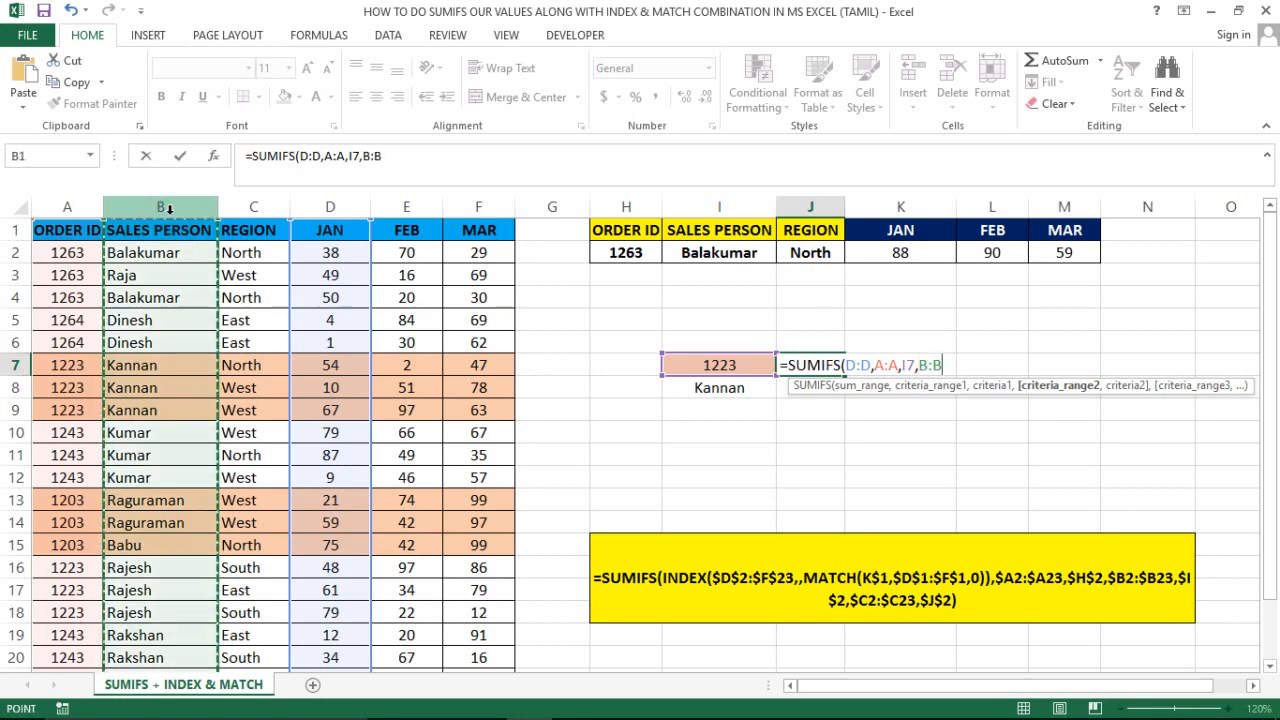
pyautogui.write(',')
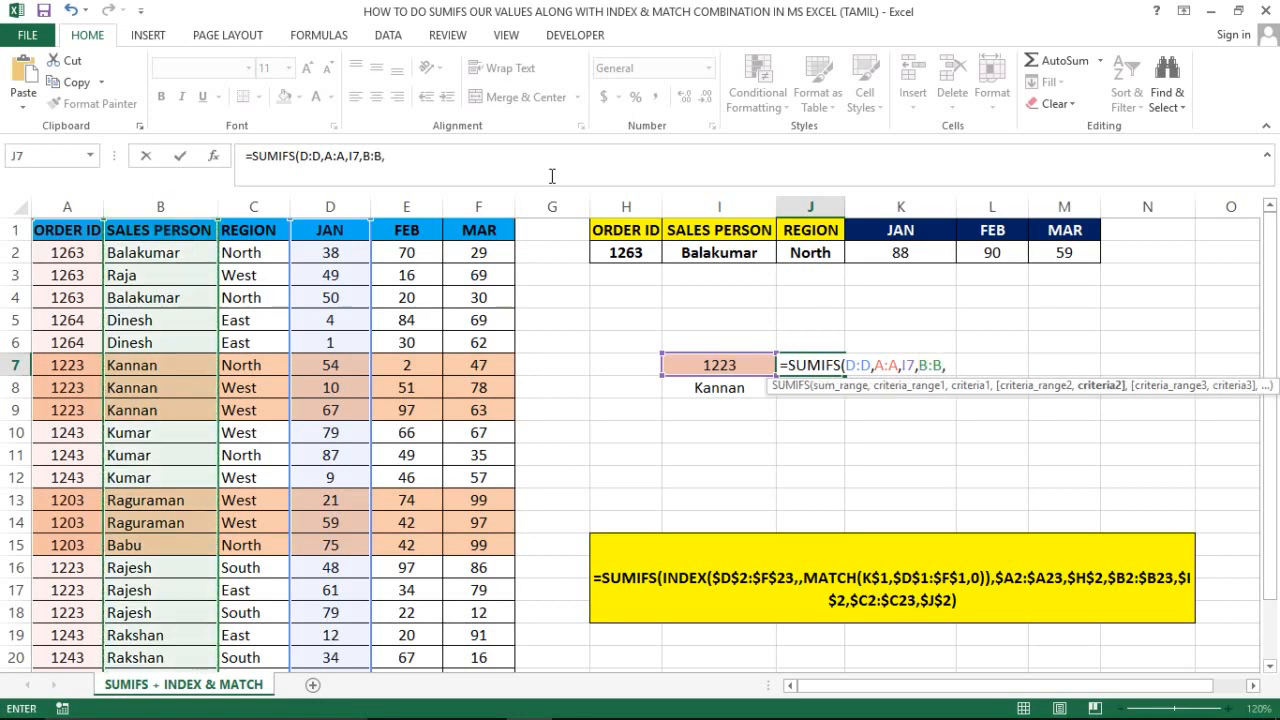
pyautogui.click(730, 390)
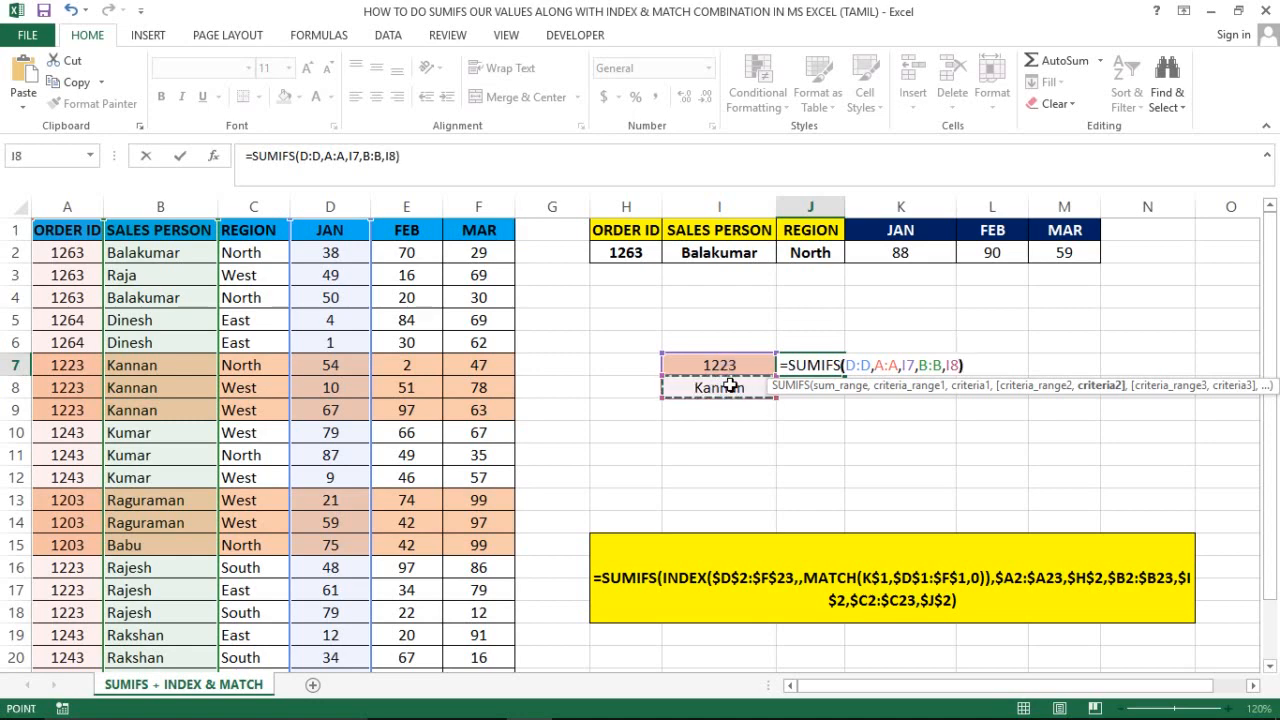
pyautogui.press('Return')
pyautogui.click(826, 366)
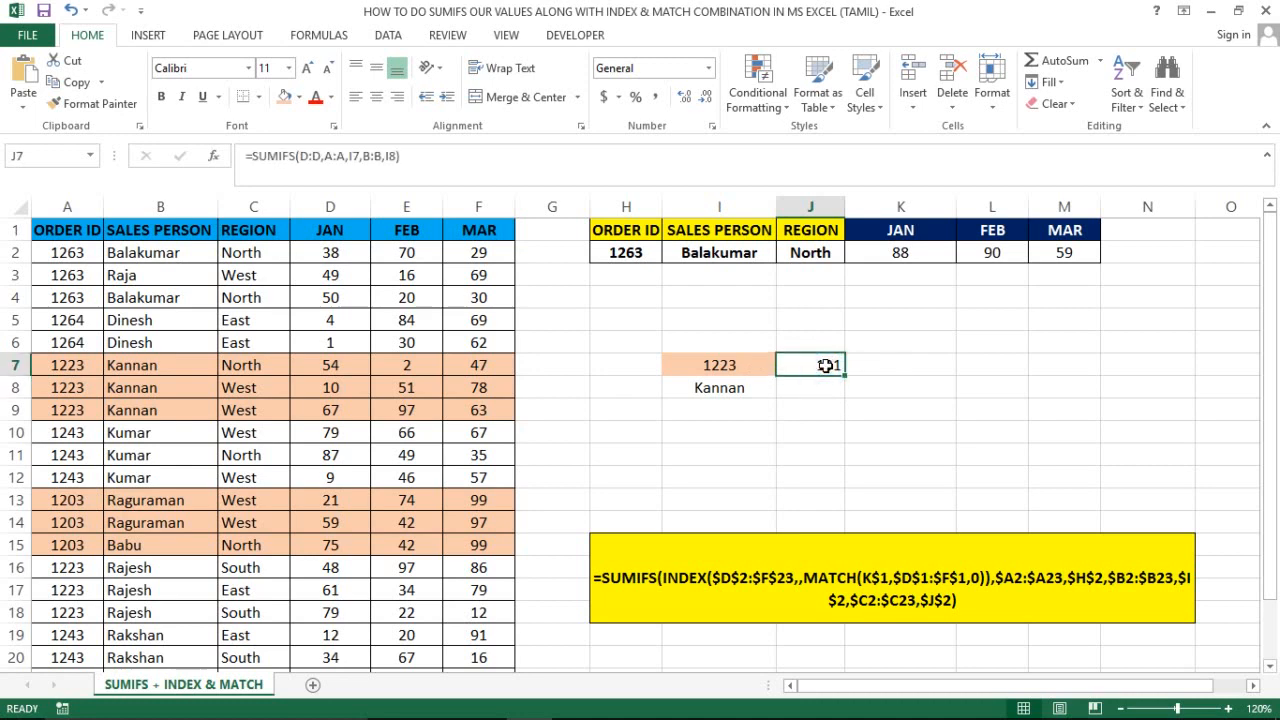
# Check the SUMIFS result against the order IDs, sales person names and JAN values in rows 7 to 9
pyautogui.click(77, 369)
pyautogui.hotkey('shift', 'Down')
pyautogui.hotkey('shift', 'Down')
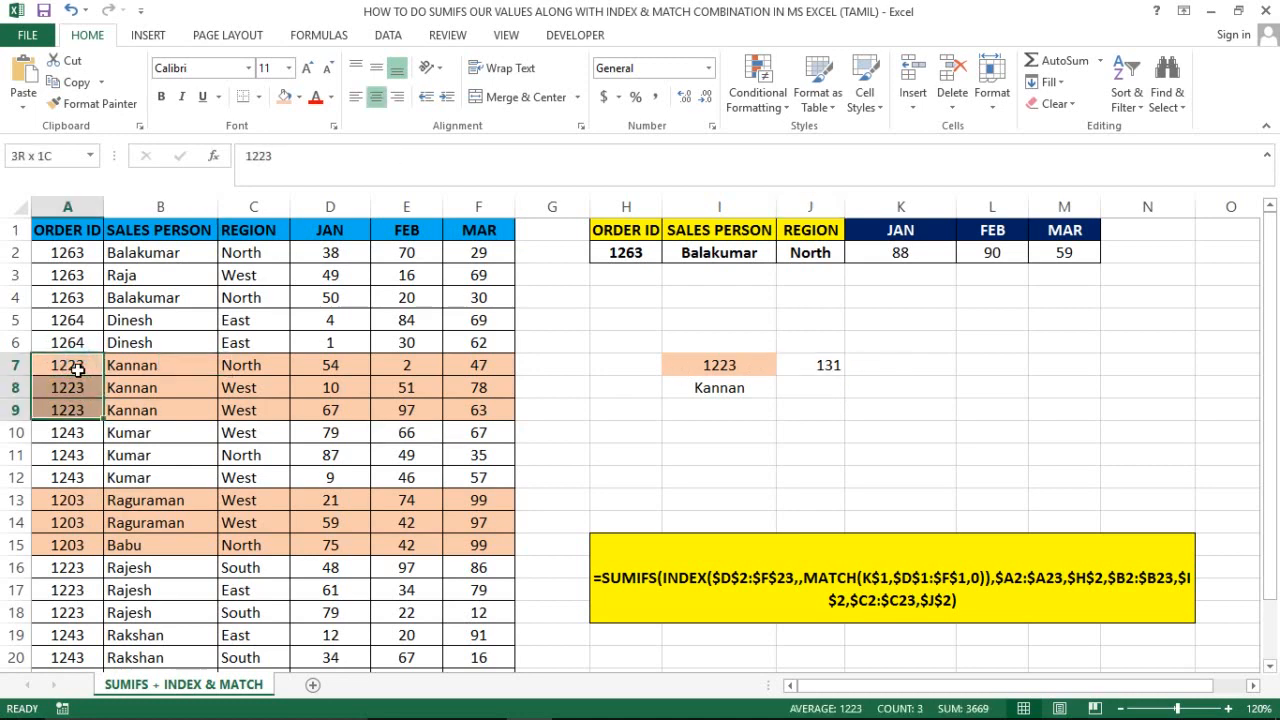
pyautogui.press('Right')
pyautogui.hotkey('shift', 'Down')
pyautogui.hotkey('shift', 'Down')
pyautogui.press('Right')
pyautogui.press('Right')
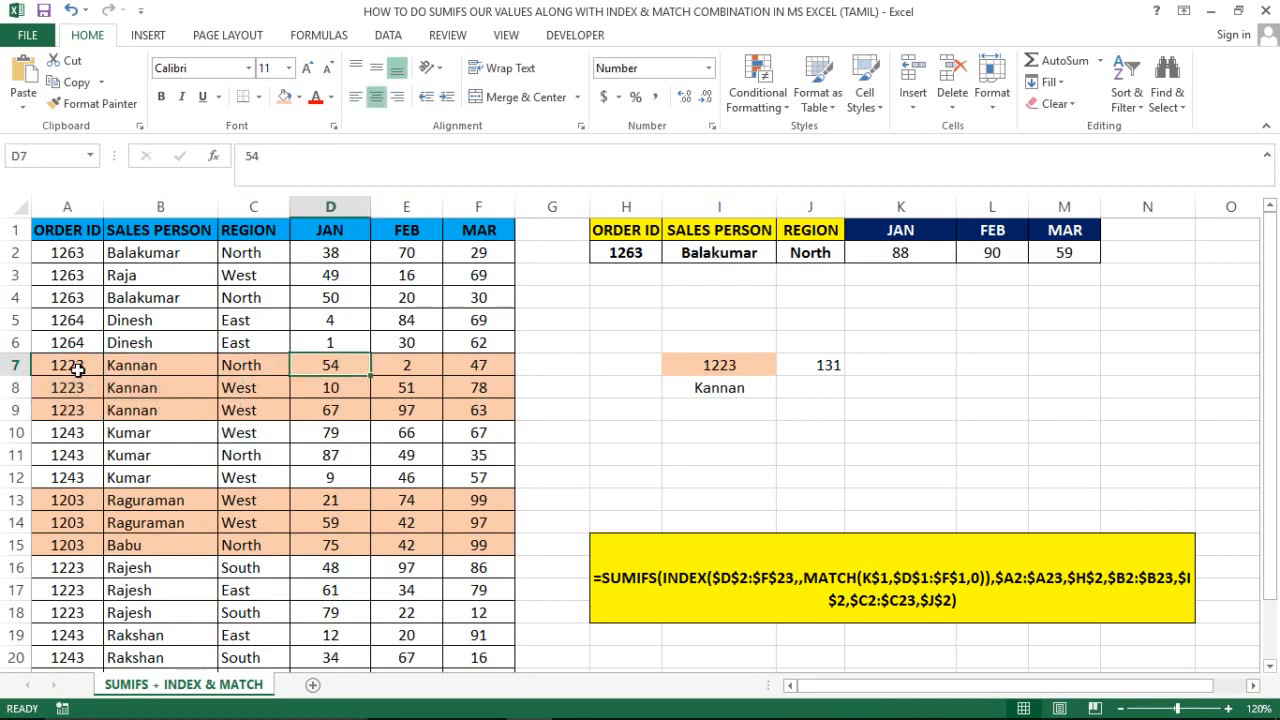
pyautogui.hotkey('shift', 'Down')
pyautogui.hotkey('shift', 'Down')
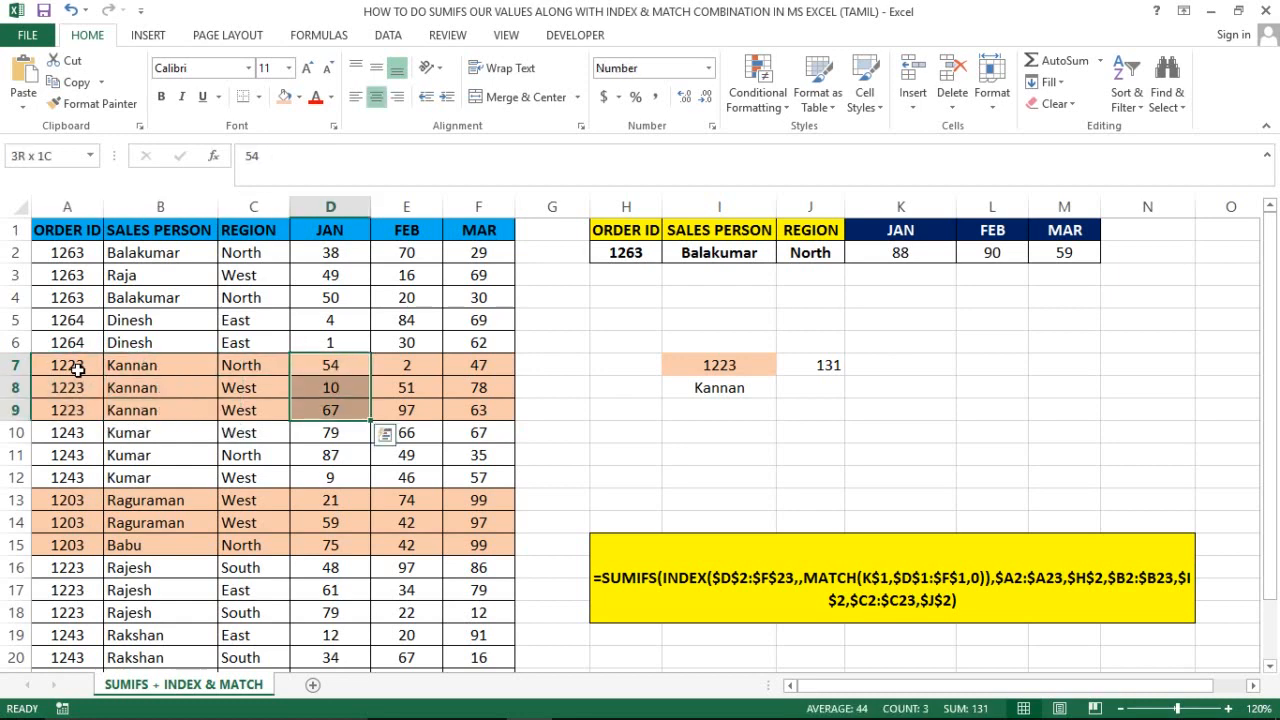
pyautogui.press('Left')
pyautogui.press('Left')
pyautogui.press('Left')
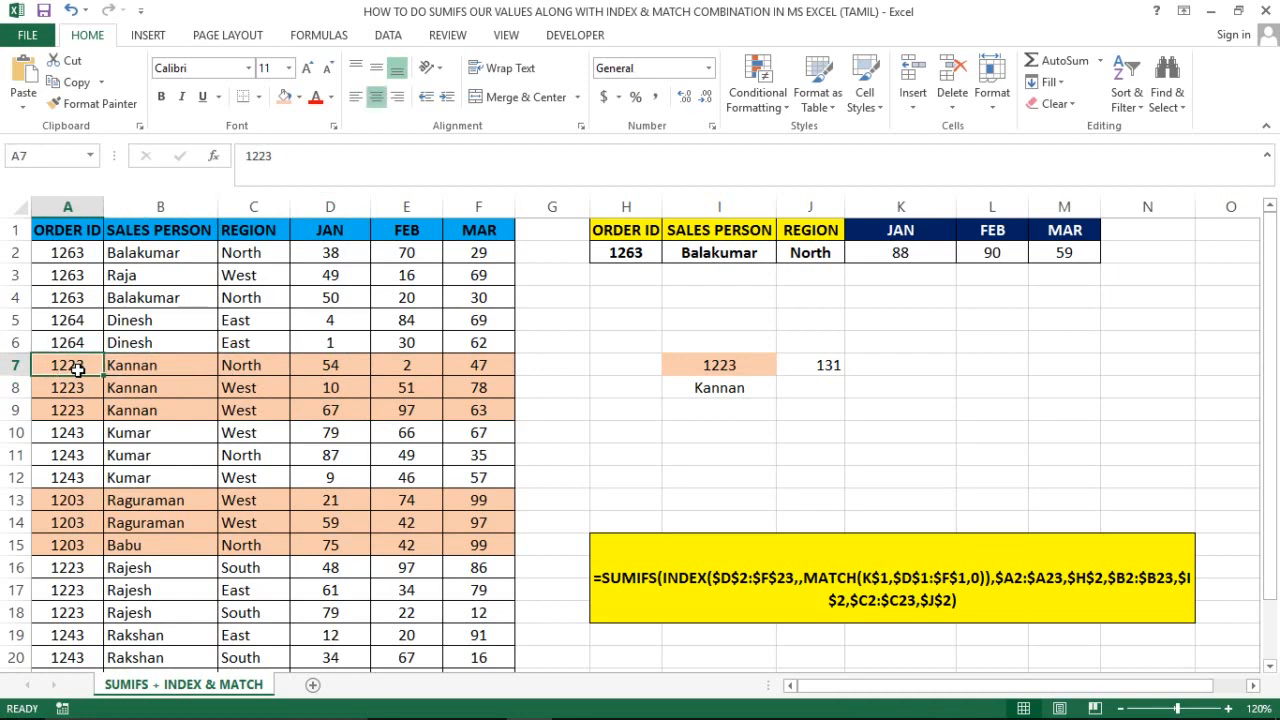
pyautogui.hotkey('shift', 'Down')
pyautogui.hotkey('shift', 'Down')
pyautogui.press('Right')
pyautogui.press('Left')
pyautogui.hotkey('shift', 'Down')
pyautogui.hotkey('shift', 'Down')
pyautogui.press('Right')
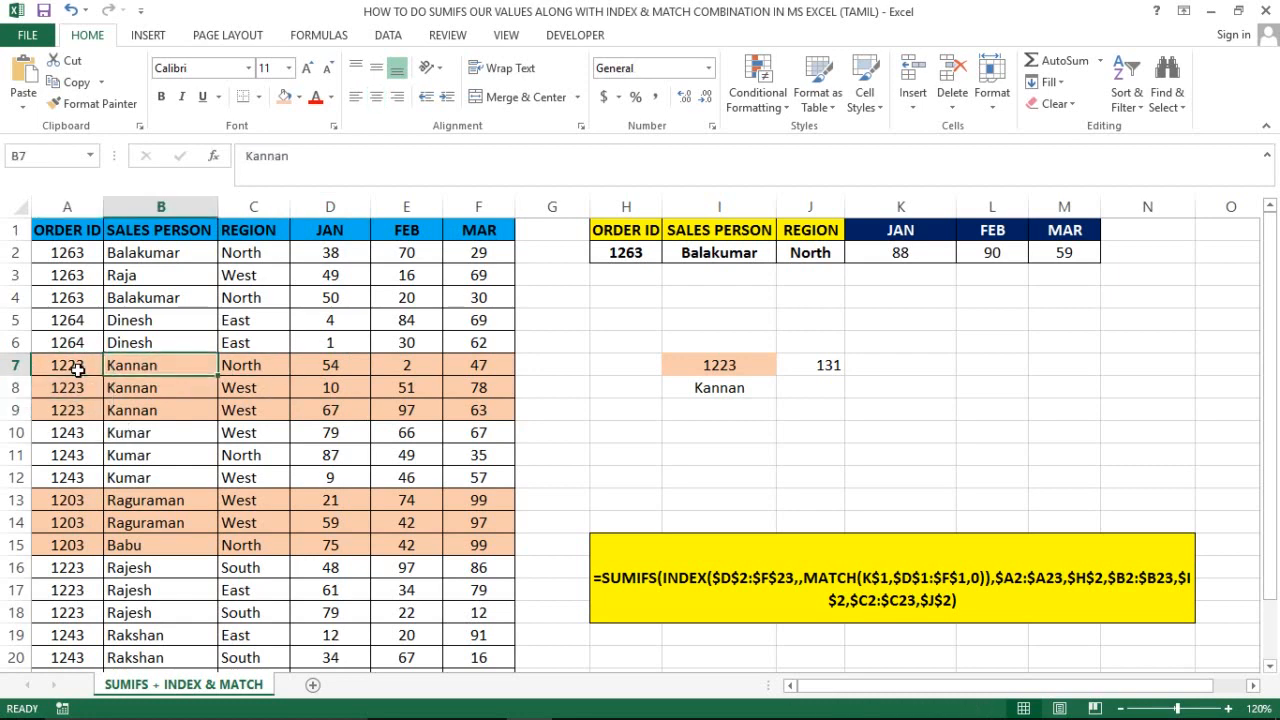
pyautogui.hotkey('shift', 'Down')
pyautogui.hotkey('shift', 'Down')
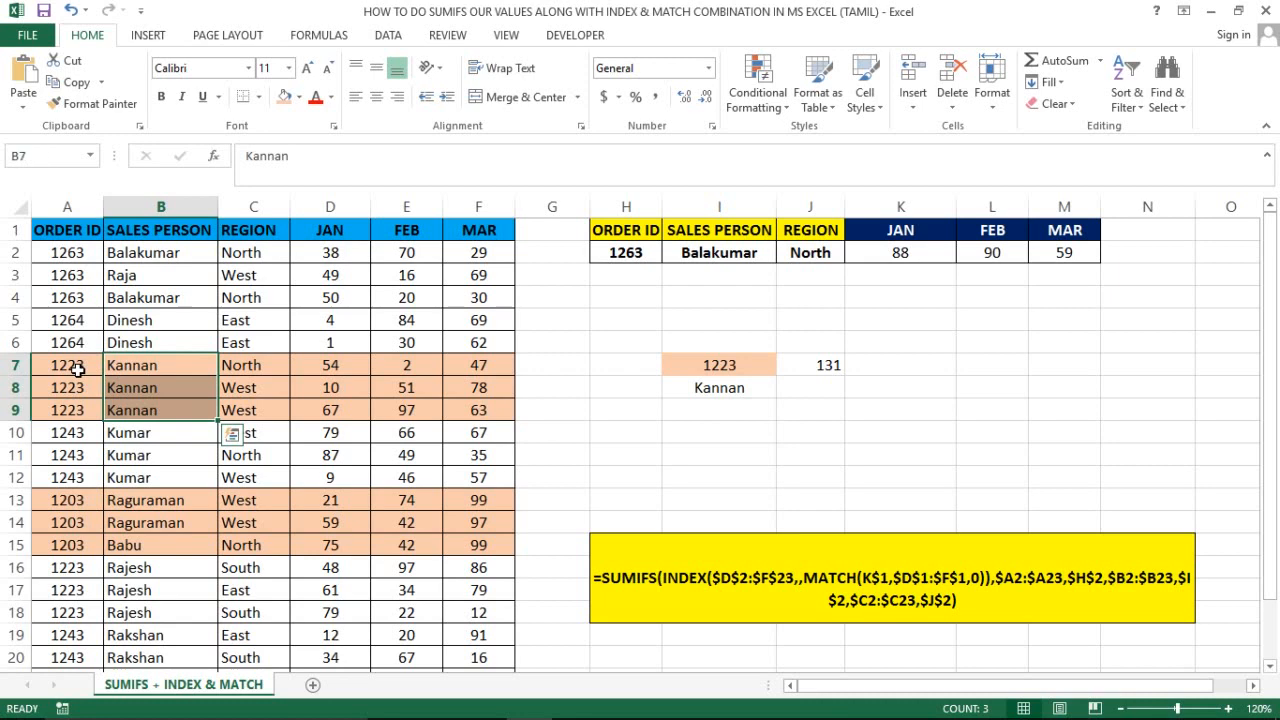
pyautogui.press('Right')
pyautogui.press('Right')
pyautogui.hotkey('shift', 'Down')
pyautogui.hotkey('shift', 'Down')
pyautogui.hotkey('shift', 'Down')
pyautogui.hotkey('shift', 'Up')
pyautogui.hotkey('shift', 'Up')
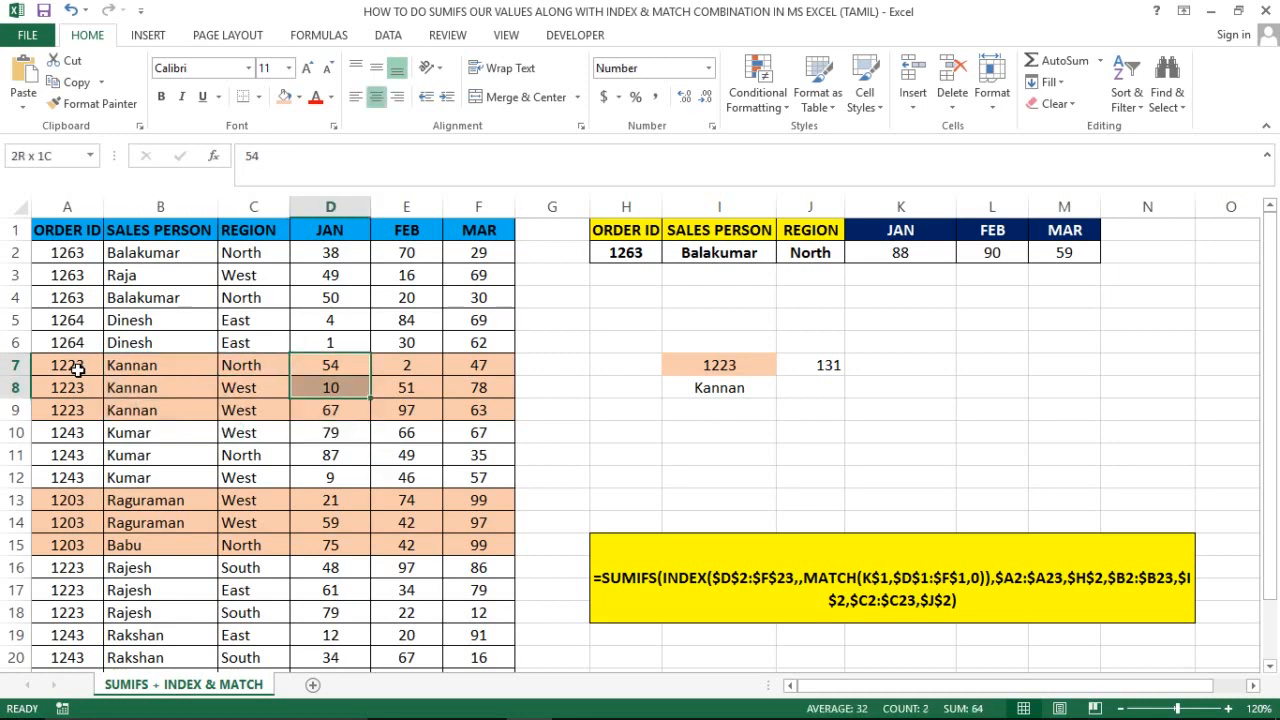
pyautogui.hotkey('shift', 'Down')
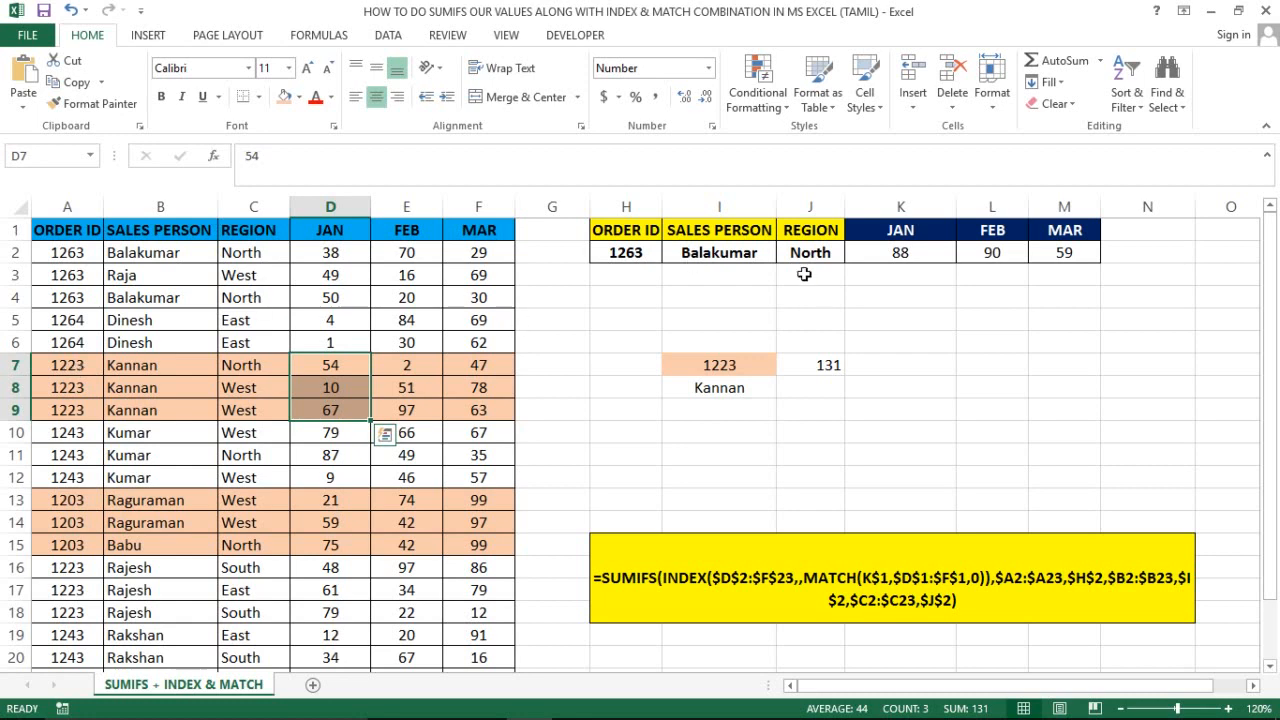
# Change the order ID criterion in cell H2 to the same order ID as in cell I7
pyautogui.click(733, 350)
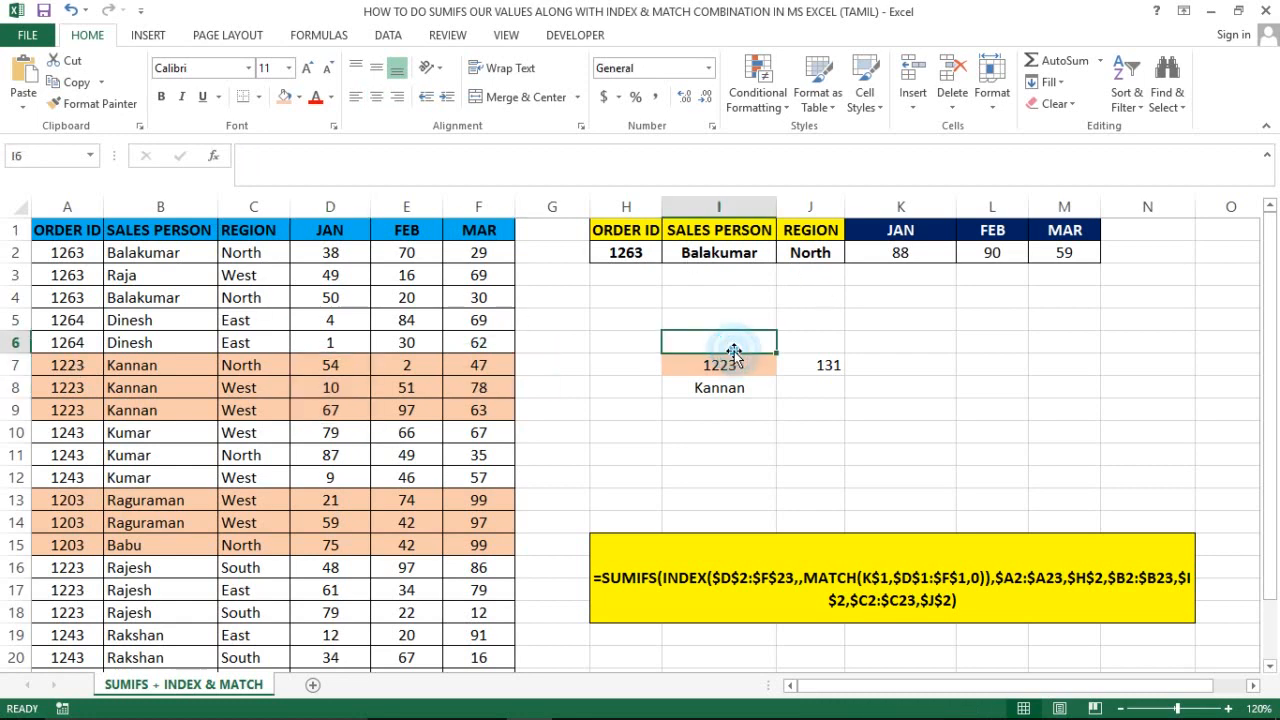
pyautogui.click(646, 253)
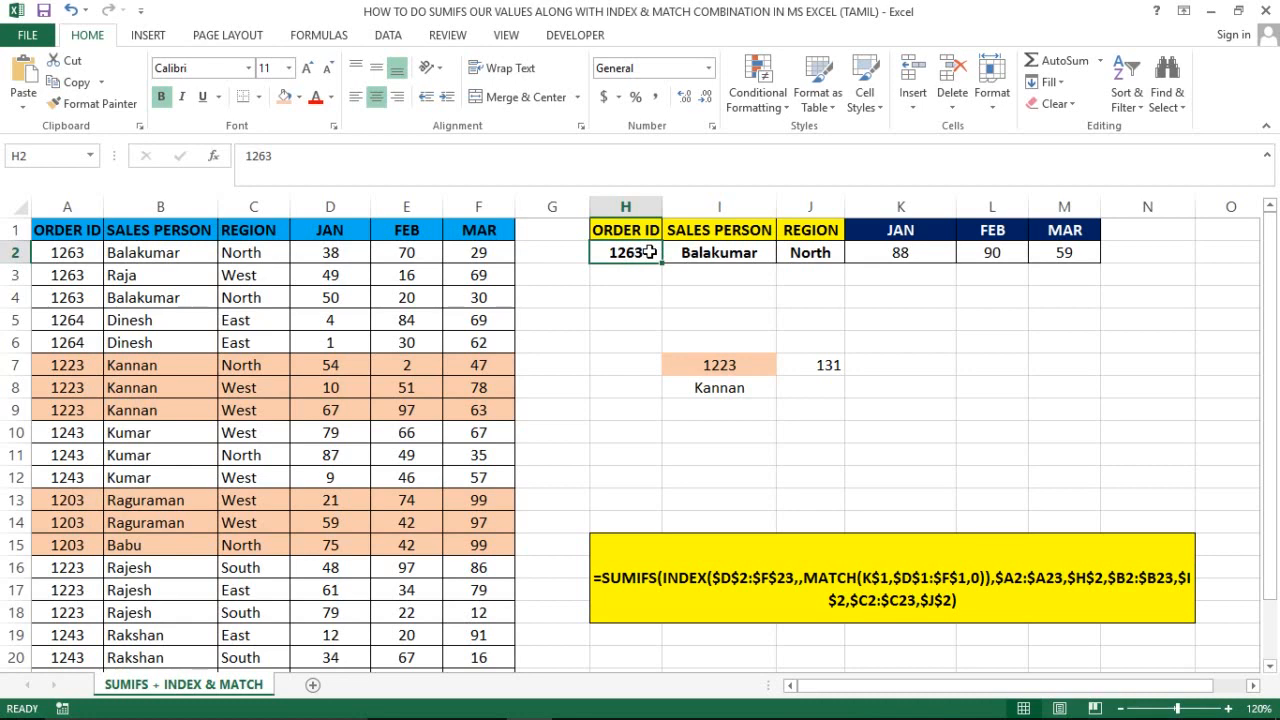
pyautogui.write('1222')
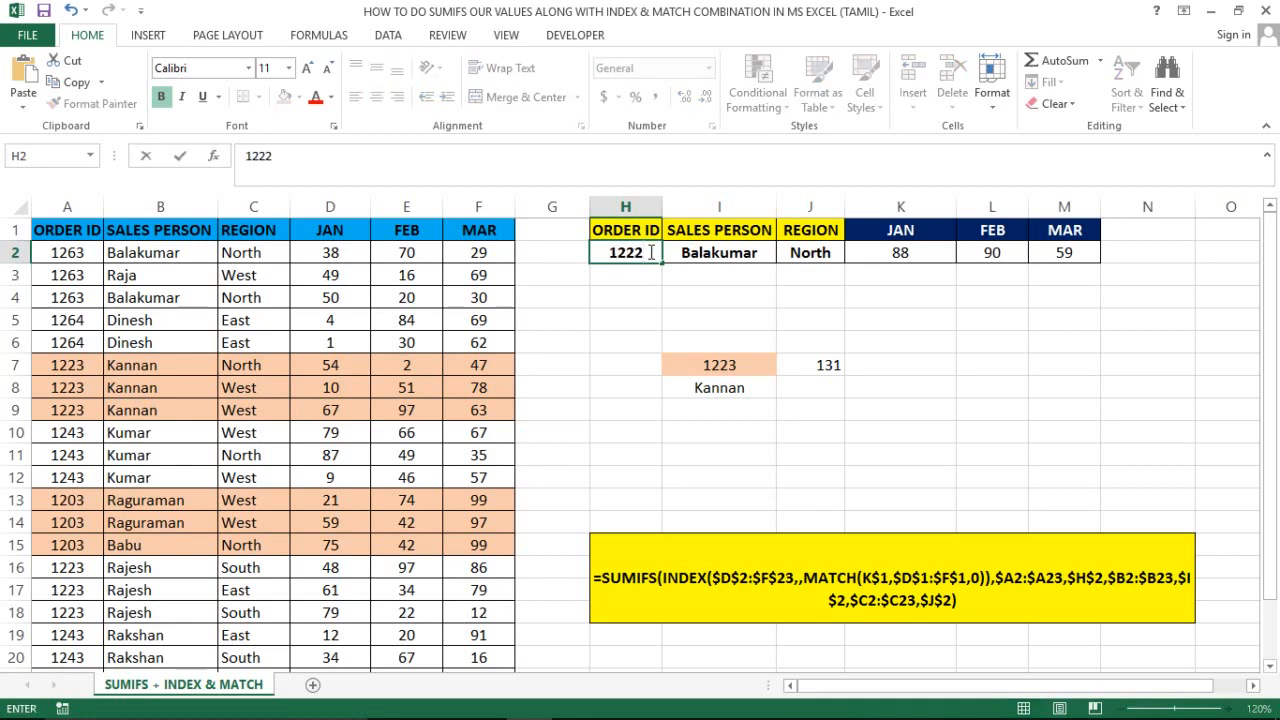
pyautogui.press('BackSpace')
pyautogui.write('3')
pyautogui.press('Return')
# Change the sales person criterion in cell I2 to the name shown in cell I8
pyautogui.click(703, 253)
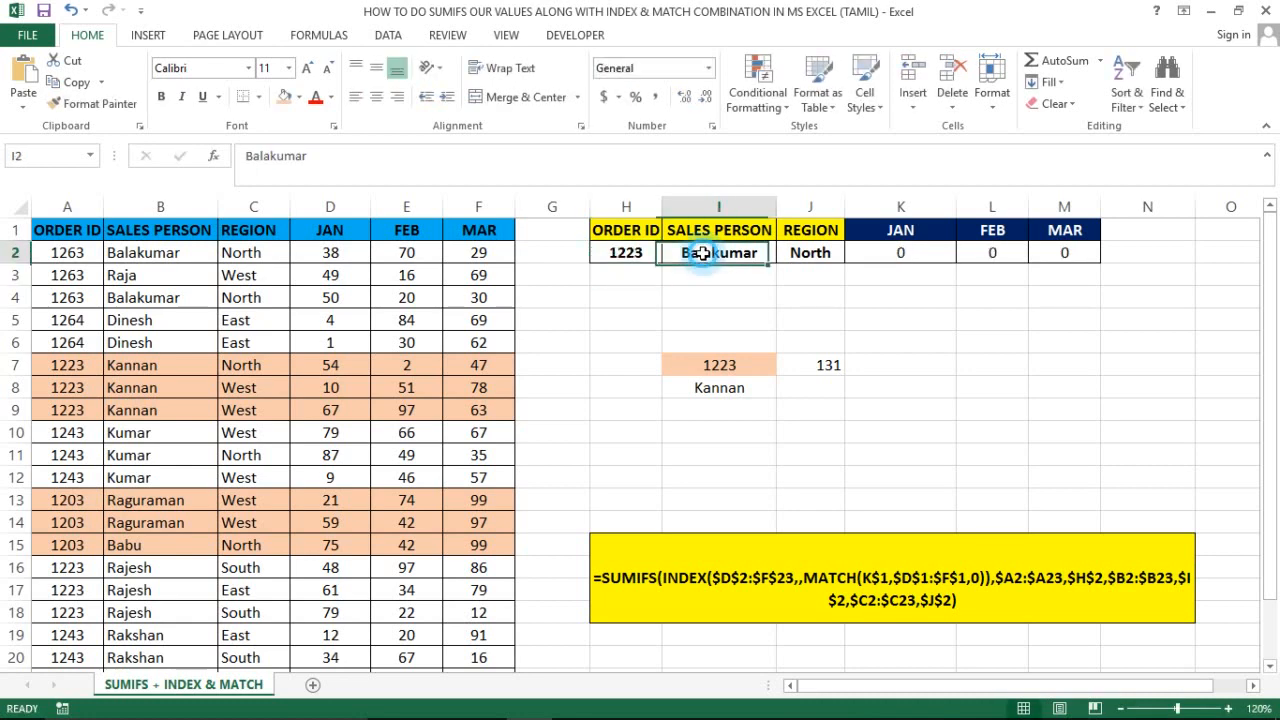
pyautogui.write('Kannan')
pyautogui.press('Return')
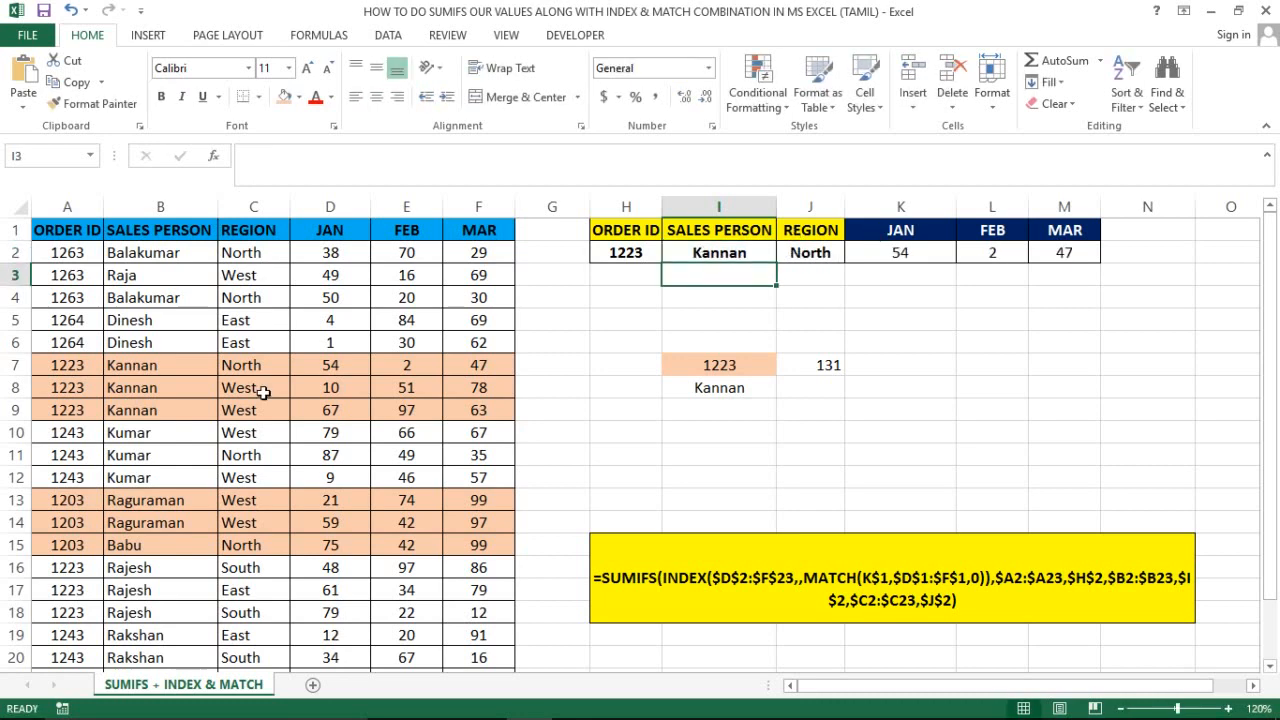
# Examine the JAN, FEB and MAR results in K2:M2 and their SUMIFS with INDEX and MATCH formulas
pyautogui.click(887, 268)
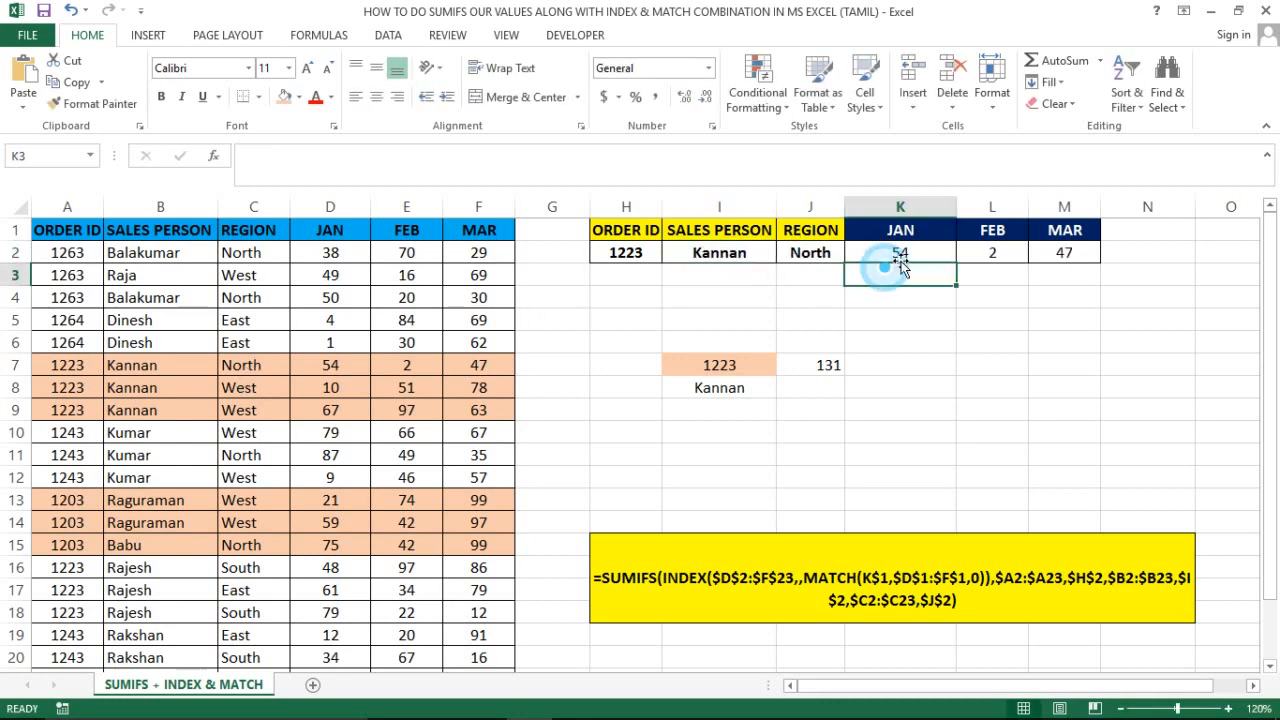
pyautogui.click(905, 252)
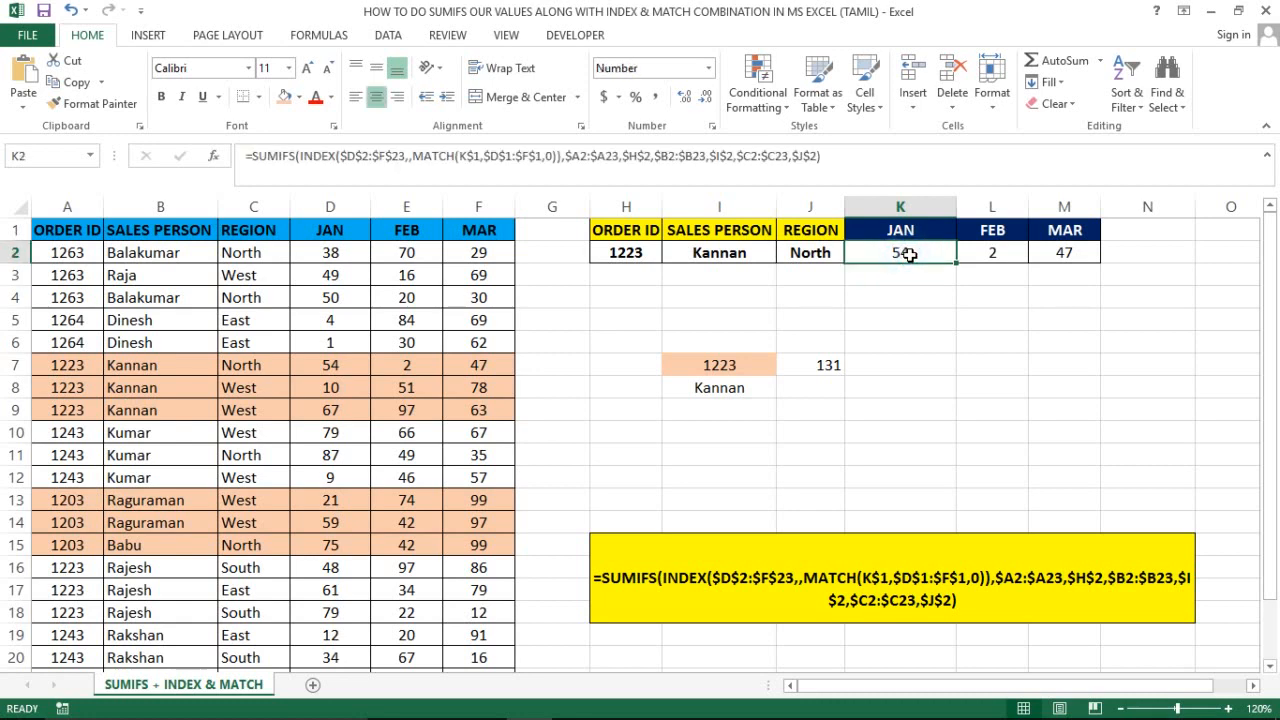
pyautogui.hotkey('shift', 'Right')
pyautogui.hotkey('shift', 'Right')
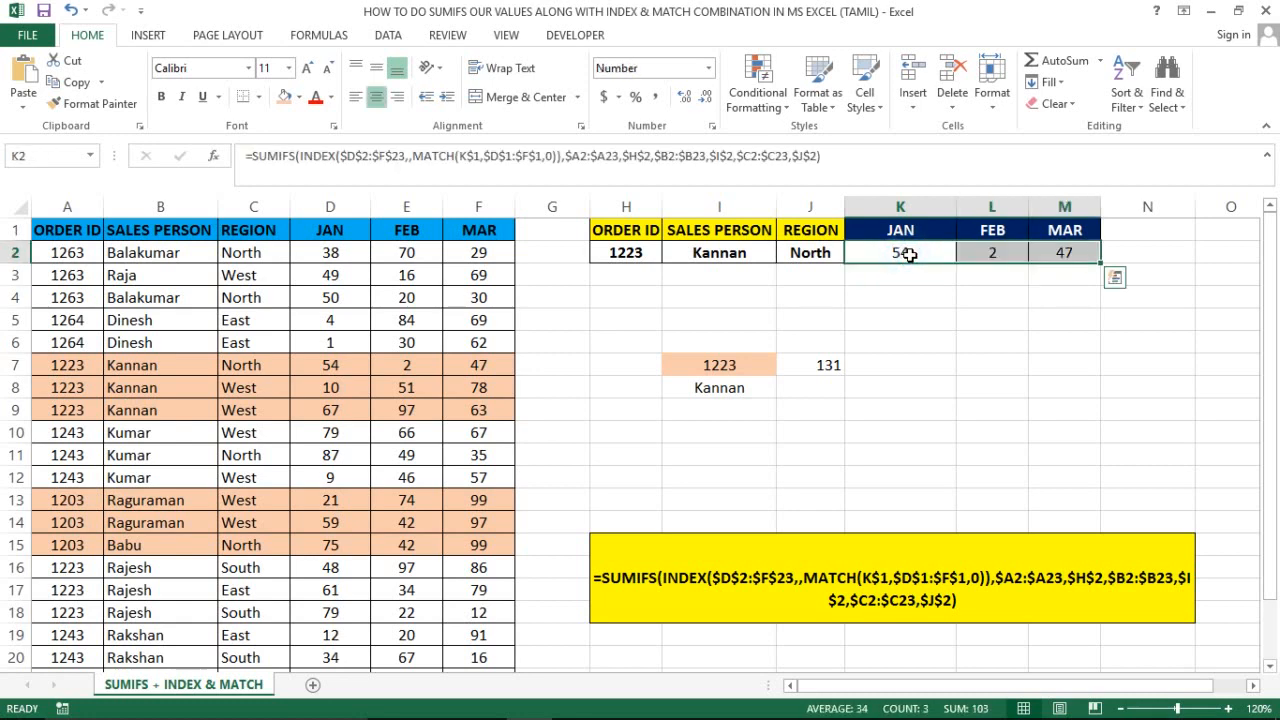
pyautogui.press('Left')
pyautogui.press('Left')
pyautogui.press('Right')
pyautogui.press('Right')
pyautogui.press('Right')
pyautogui.press('Left')
pyautogui.press('Left')
pyautogui.press('Right')
pyautogui.press('Right')
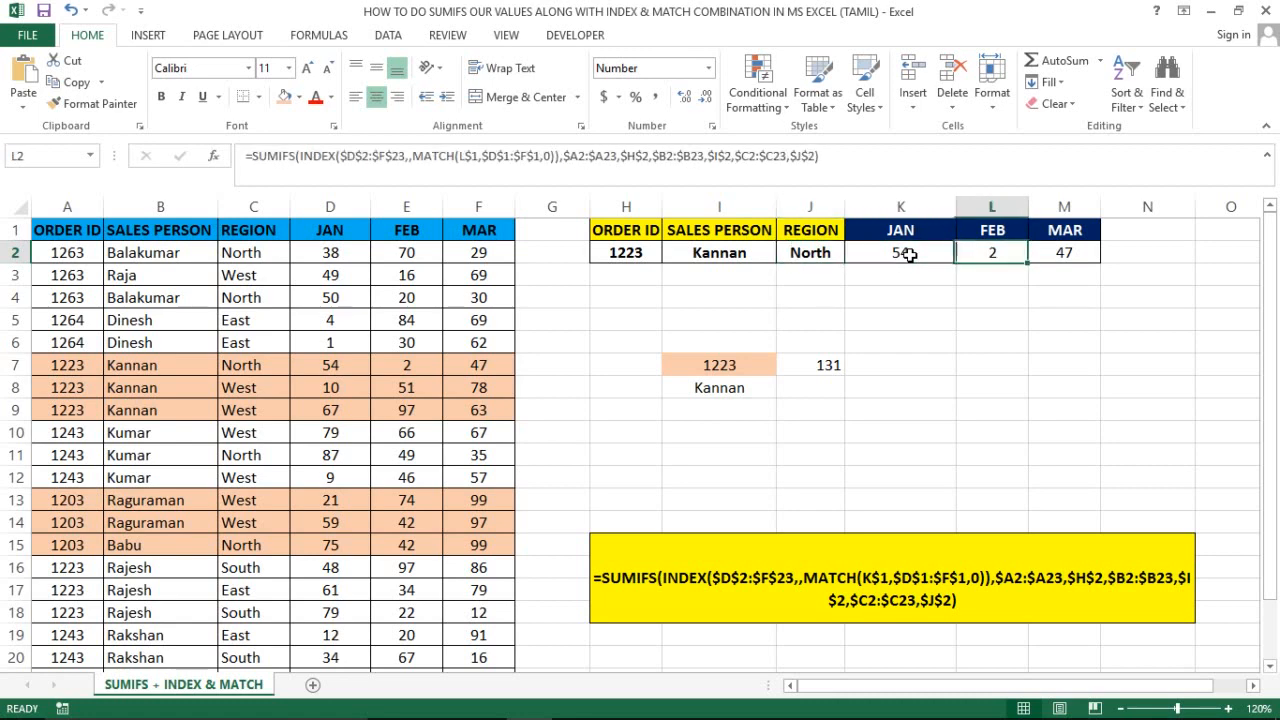
pyautogui.press('Left')
pyautogui.hotkey('shift', 'Right')
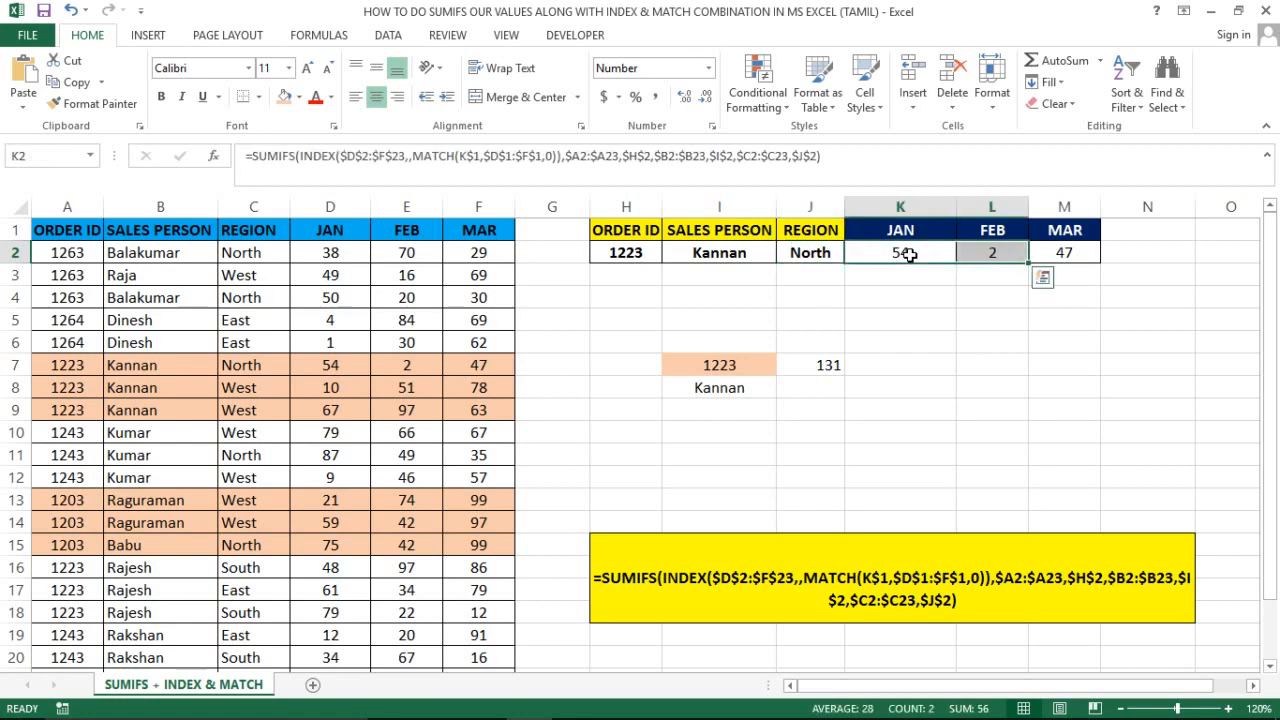
# Change the region criterion in cell J2 to West
pyautogui.click(812, 256)
pyautogui.write('West')
pyautogui.press('Return')
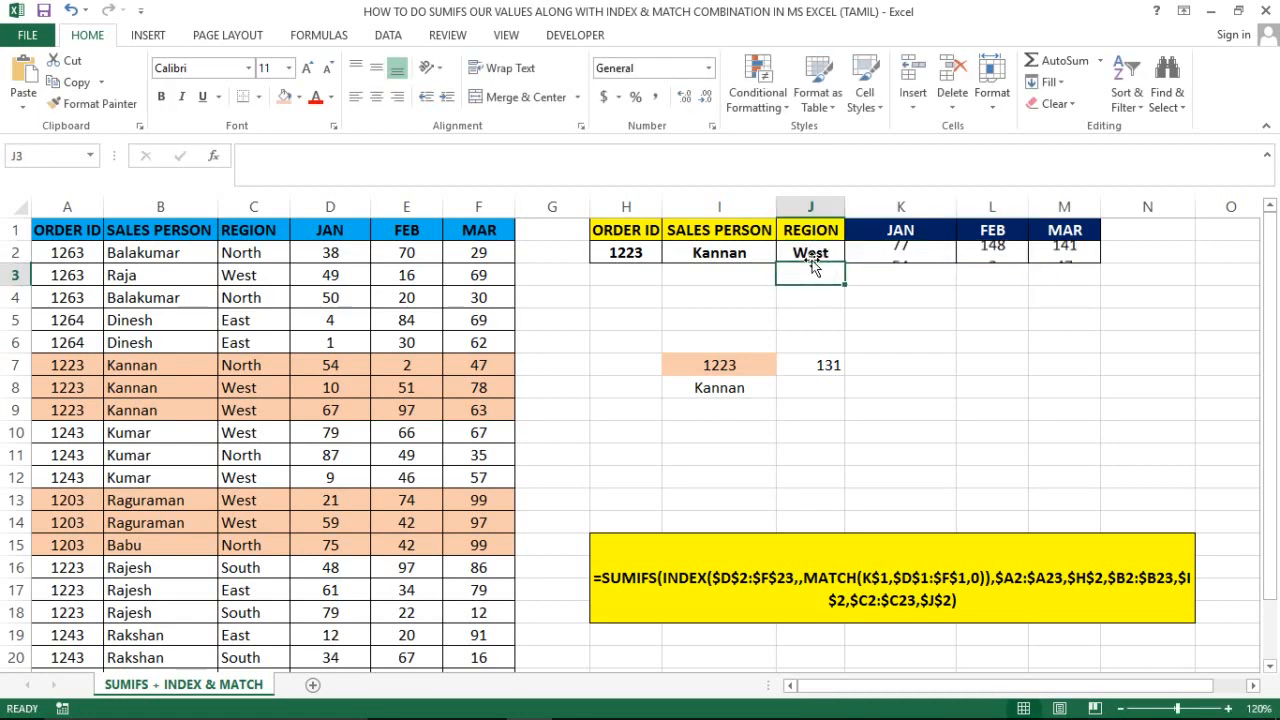
# Compare the criteria in H2:J2 with the order ID, sales person, region and JAN entries in rows 8 and 9
pyautogui.click(906, 251)
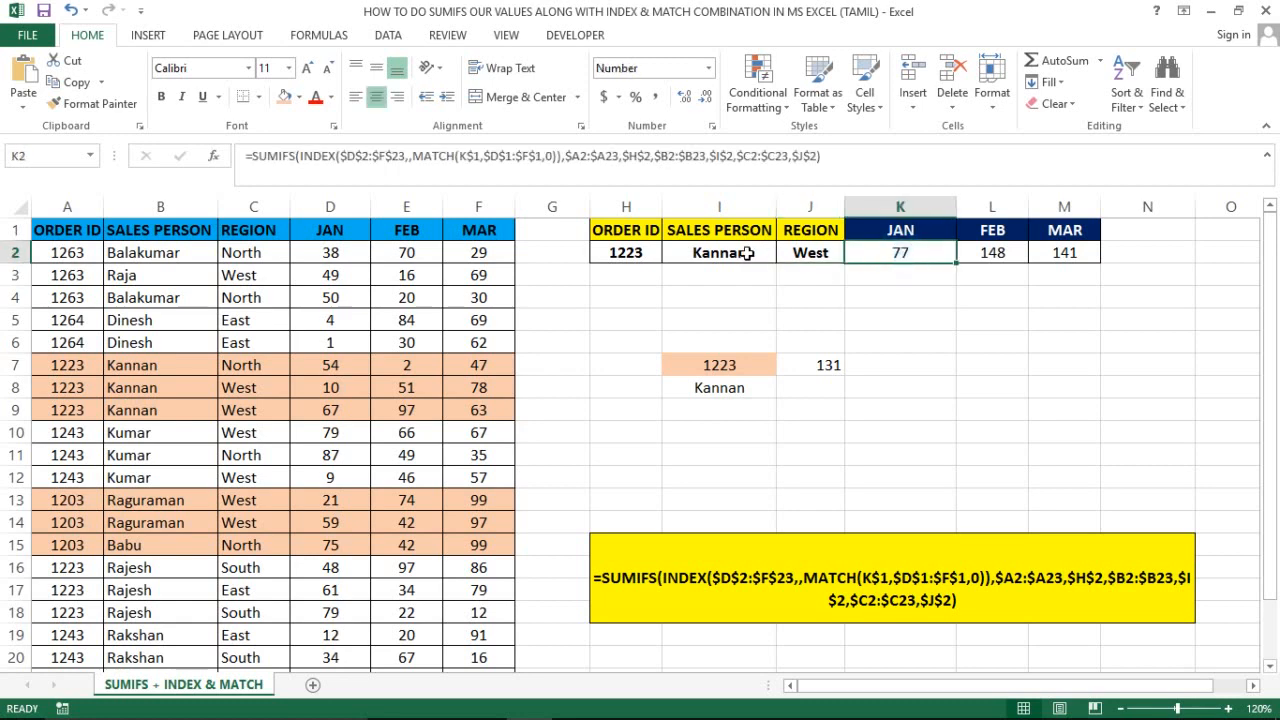
pyautogui.click(648, 250)
pyautogui.hotkey('shift', 'Right')
pyautogui.hotkey('shift', 'Right')
pyautogui.hotkey('shift', 'Right')
pyautogui.hotkey('shift', 'Left')
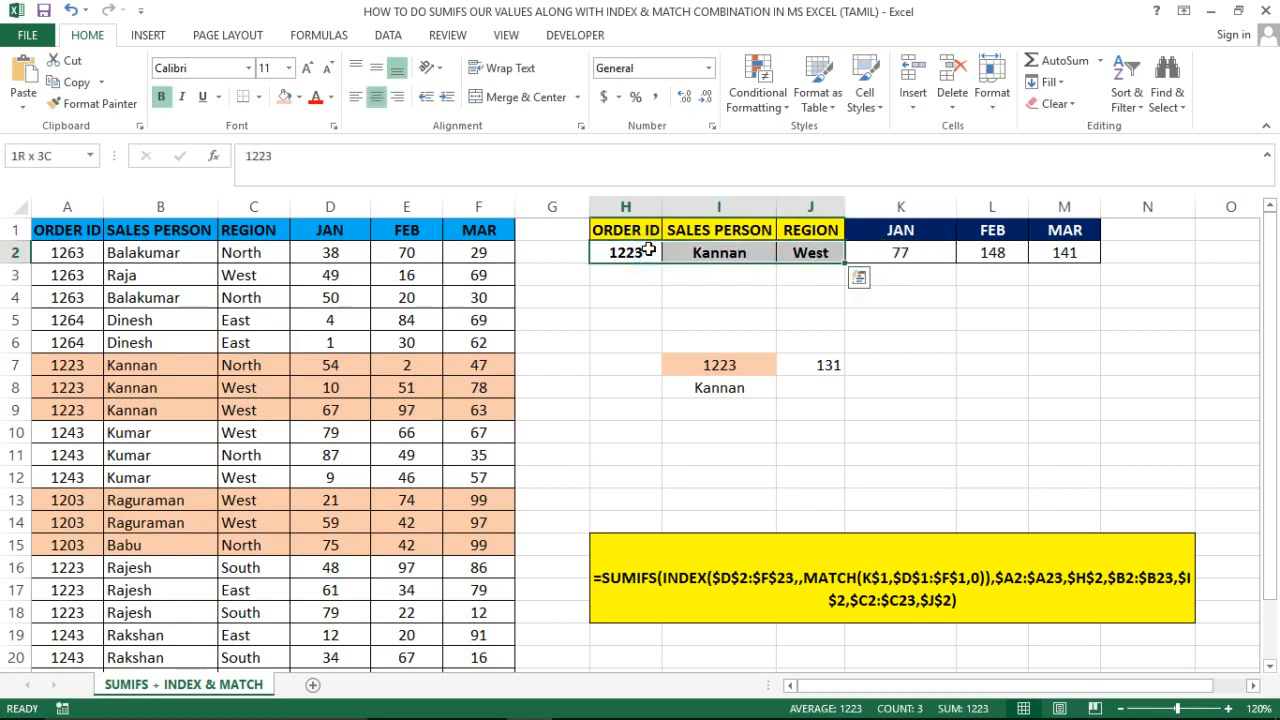
pyautogui.click(204, 390)
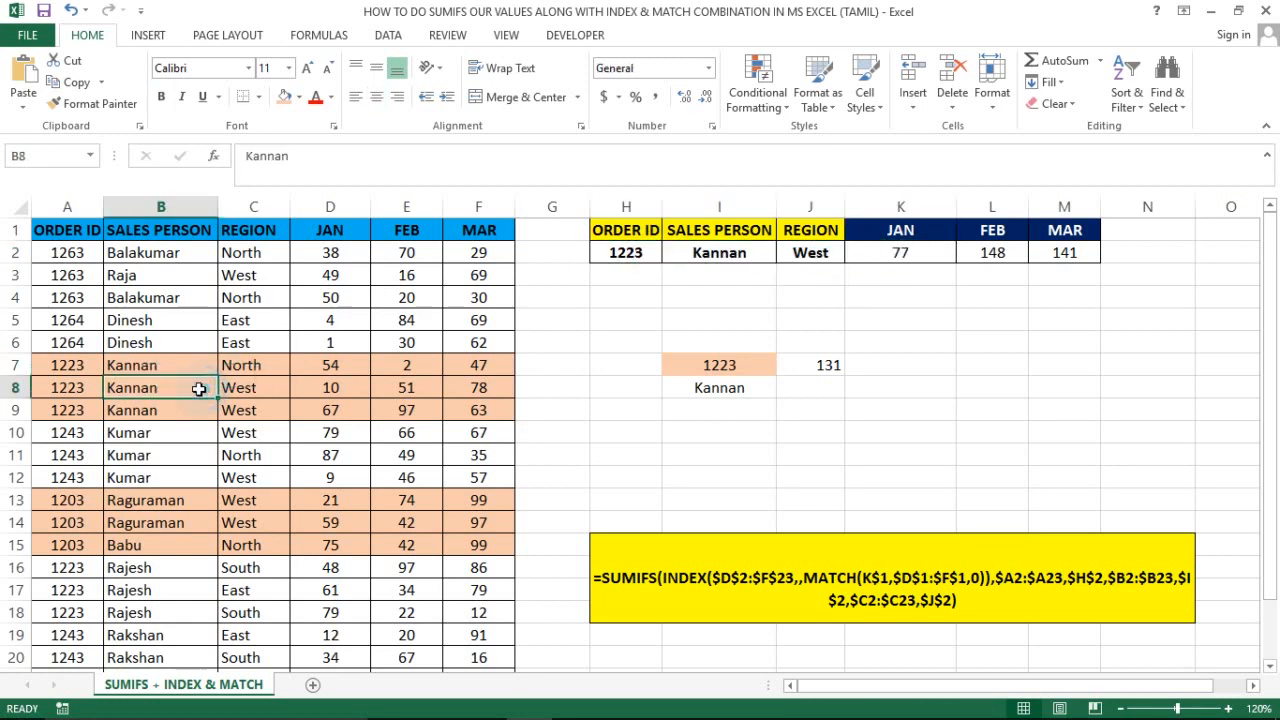
pyautogui.click(90, 365)
pyautogui.hotkey('shift', 'Down')
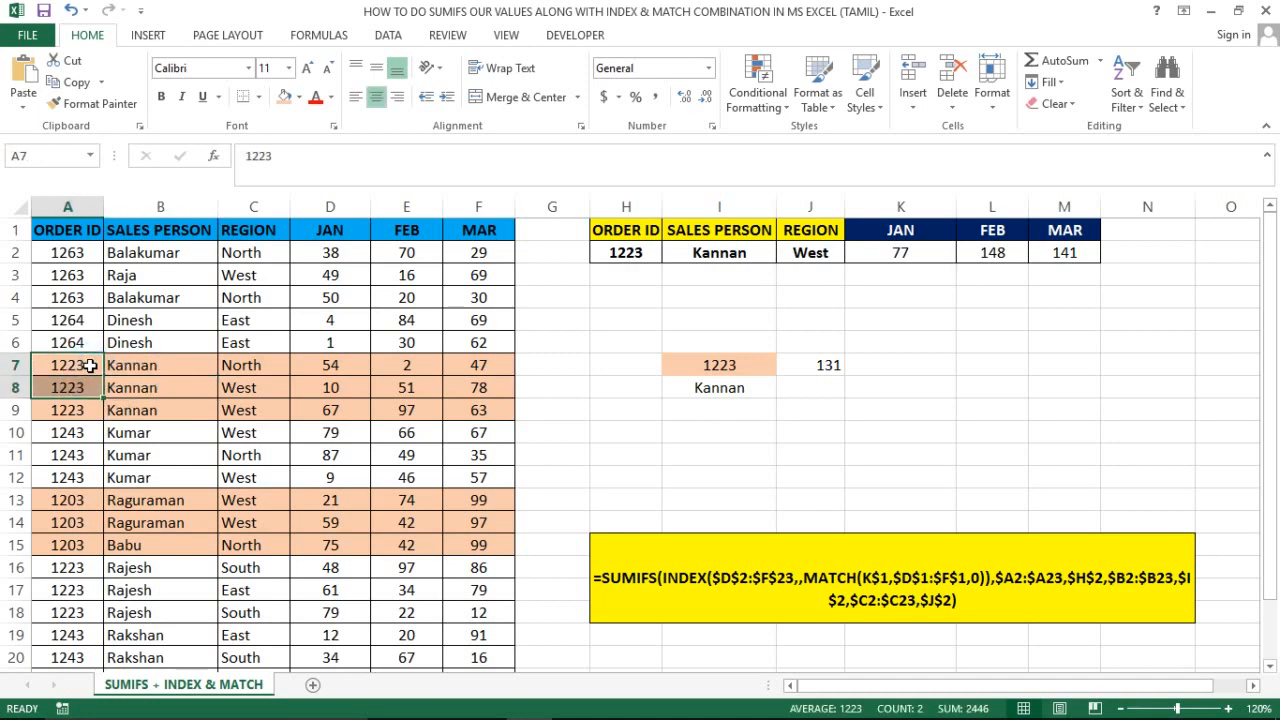
pyautogui.press('Down')
pyautogui.hotkey('shift', 'Down')
pyautogui.hotkey('shift', 'Right')
pyautogui.hotkey('shift', 'Right')
pyautogui.hotkey('shift', 'Right')
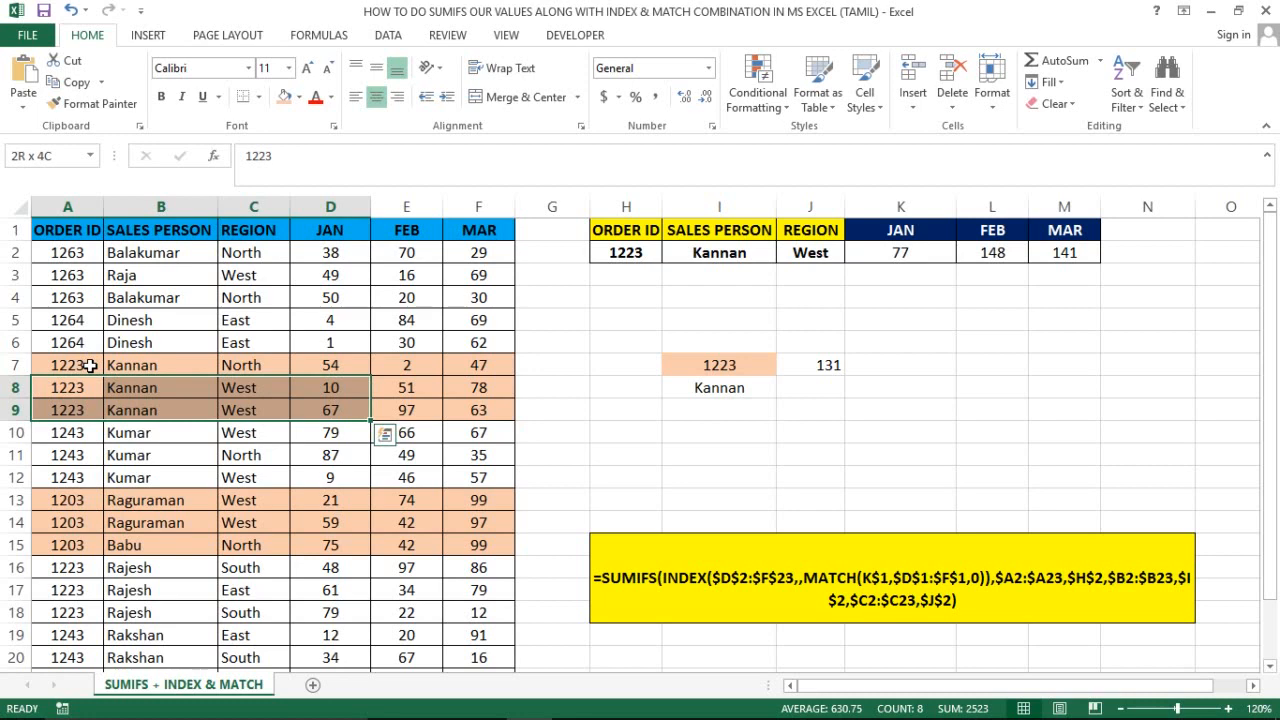
# Check the J7 result against the JAN sum of D7:D9, and the K2 result against the sum of D8:D9
pyautogui.click(100, 365)
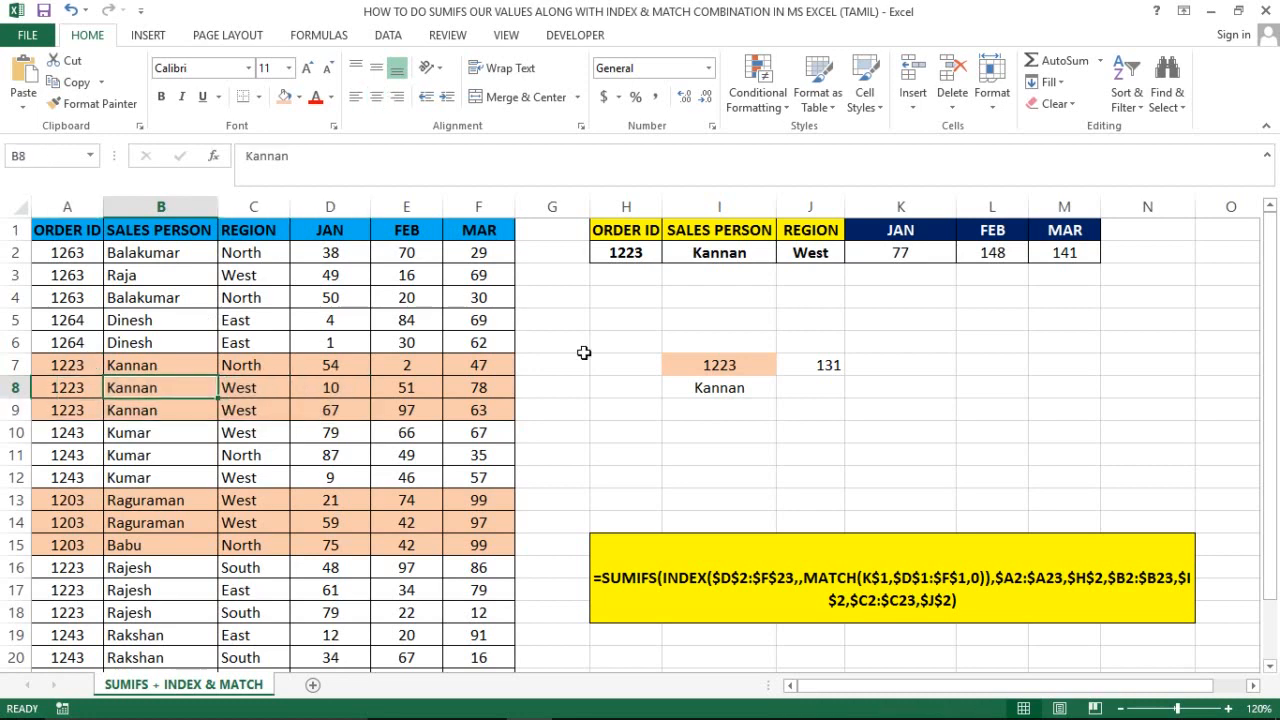
pyautogui.click(808, 372)
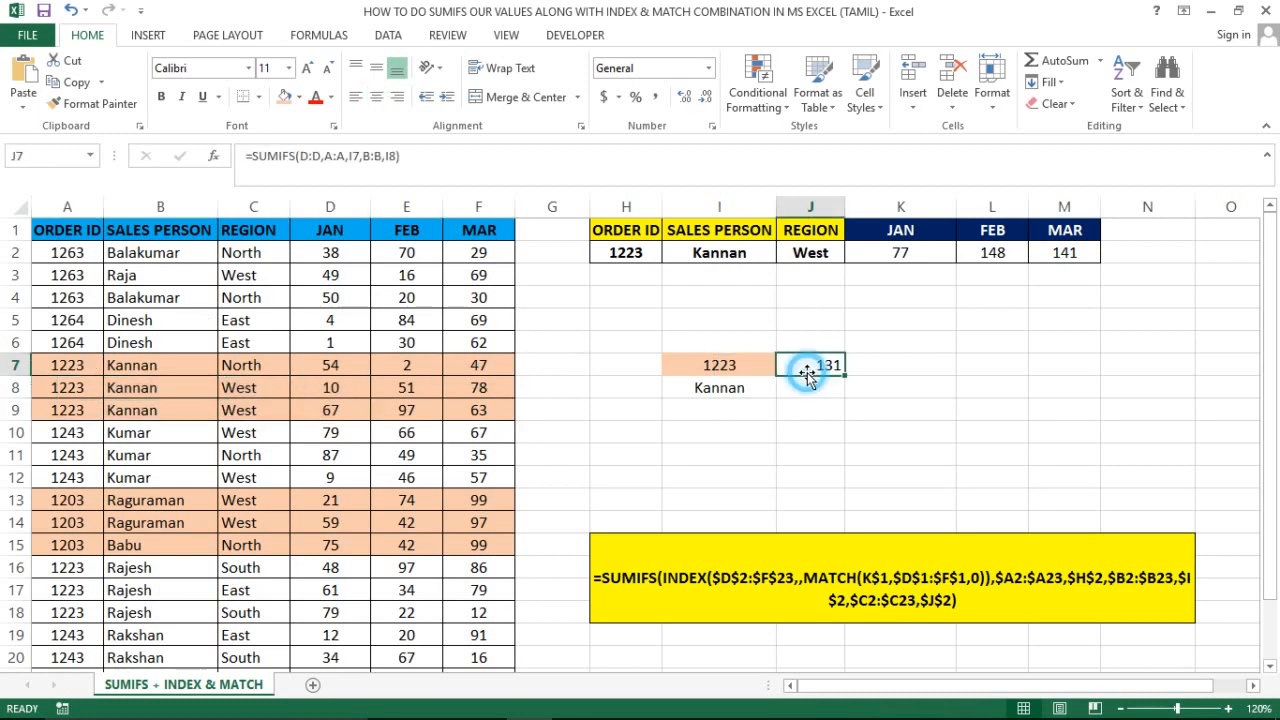
pyautogui.click(343, 367)
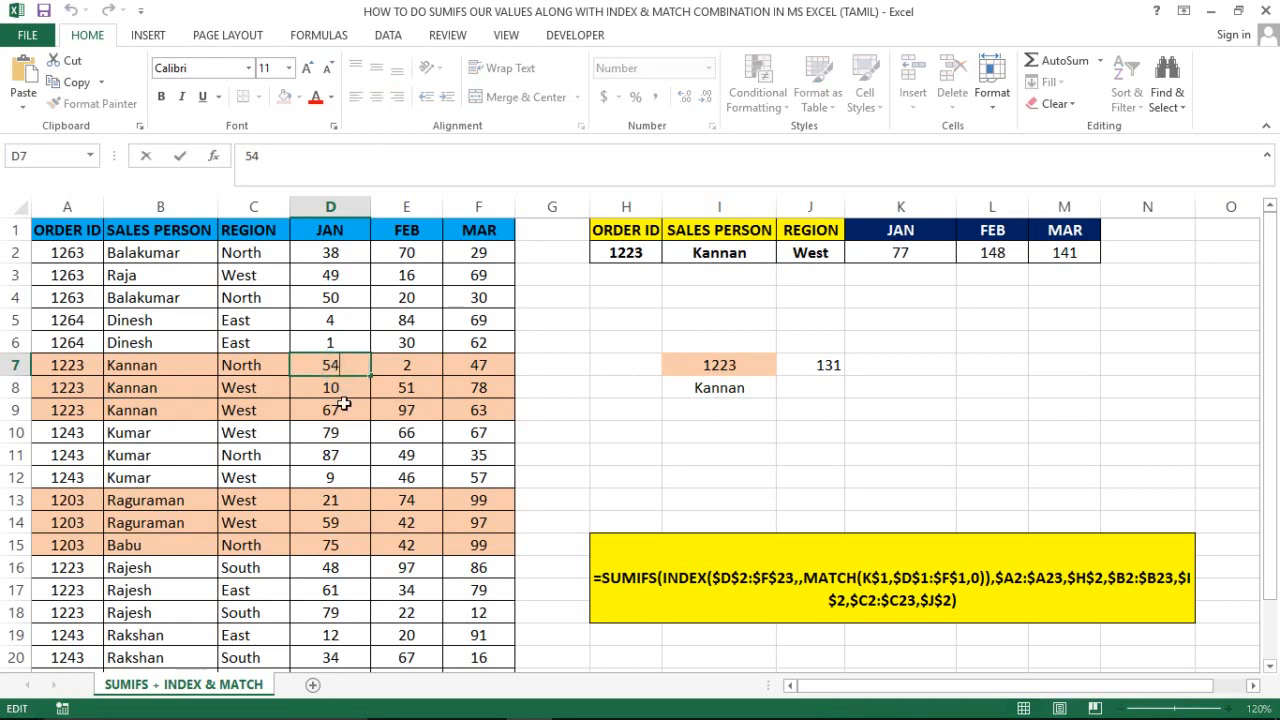
pyautogui.hotkey('shift', 'Down')
pyautogui.hotkey('shift', 'Down')
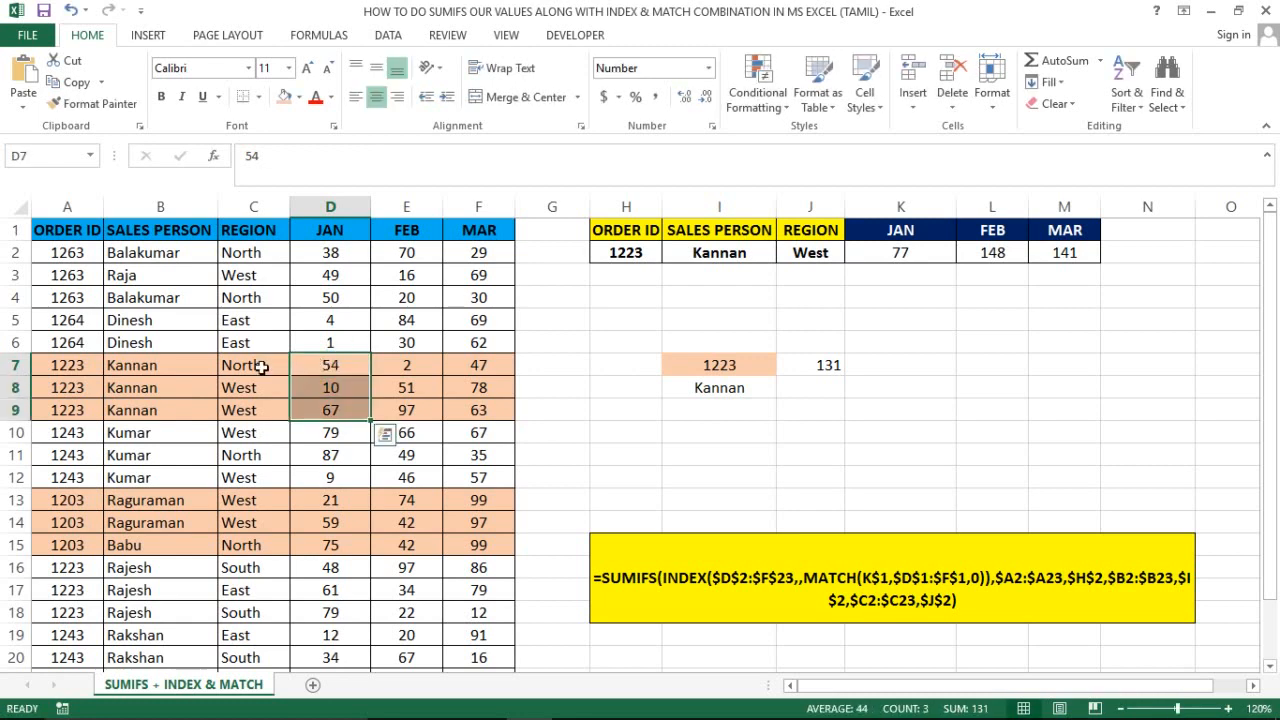
pyautogui.press('Down')
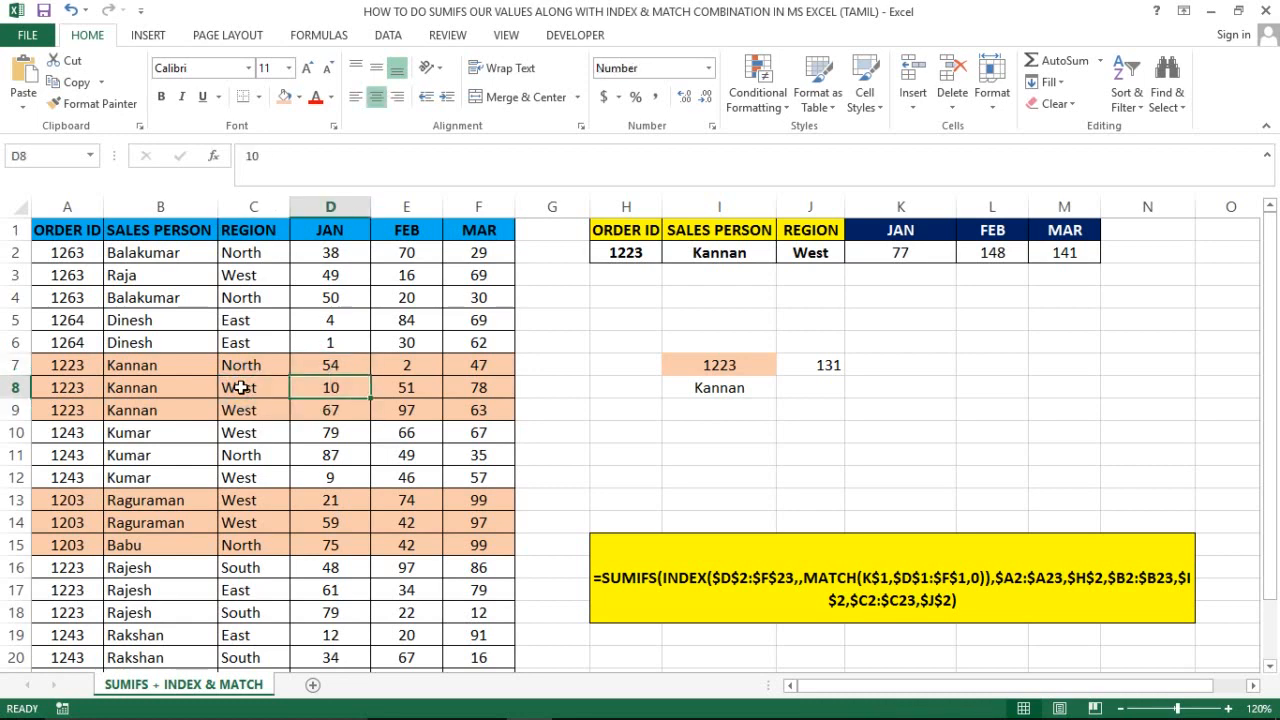
pyautogui.hotkey('shift', 'Down')
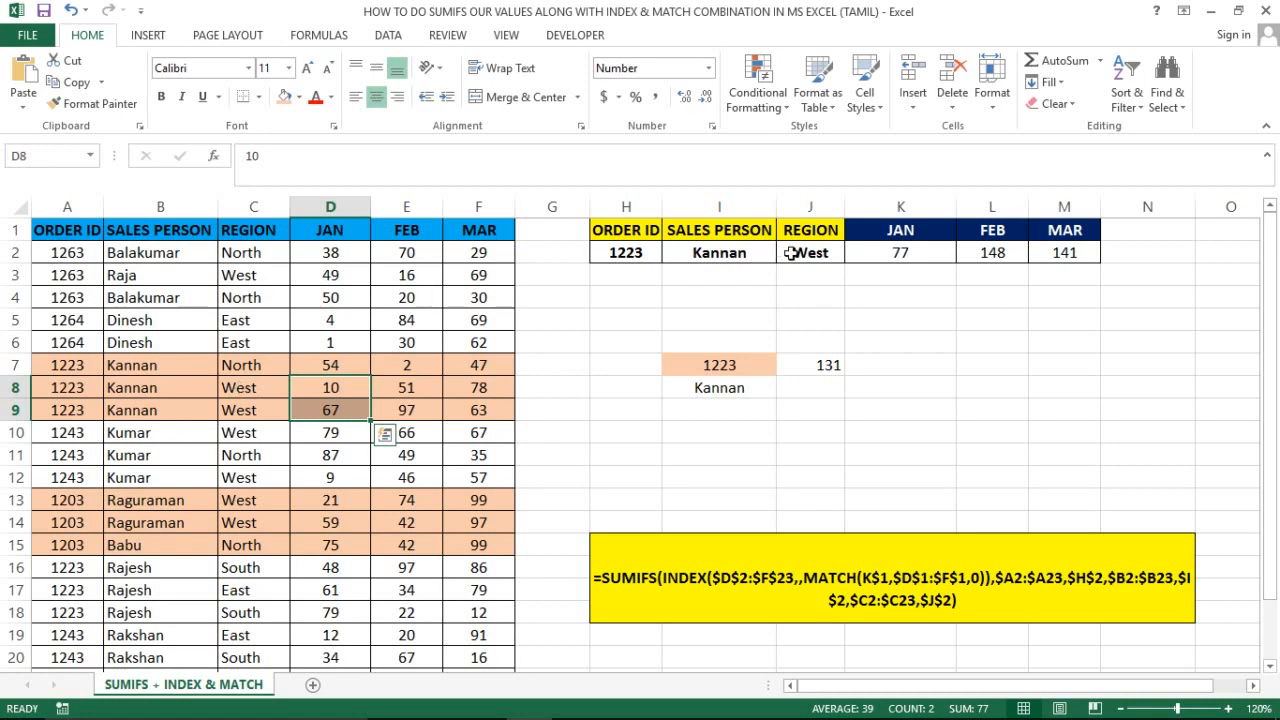
pyautogui.click(896, 252)
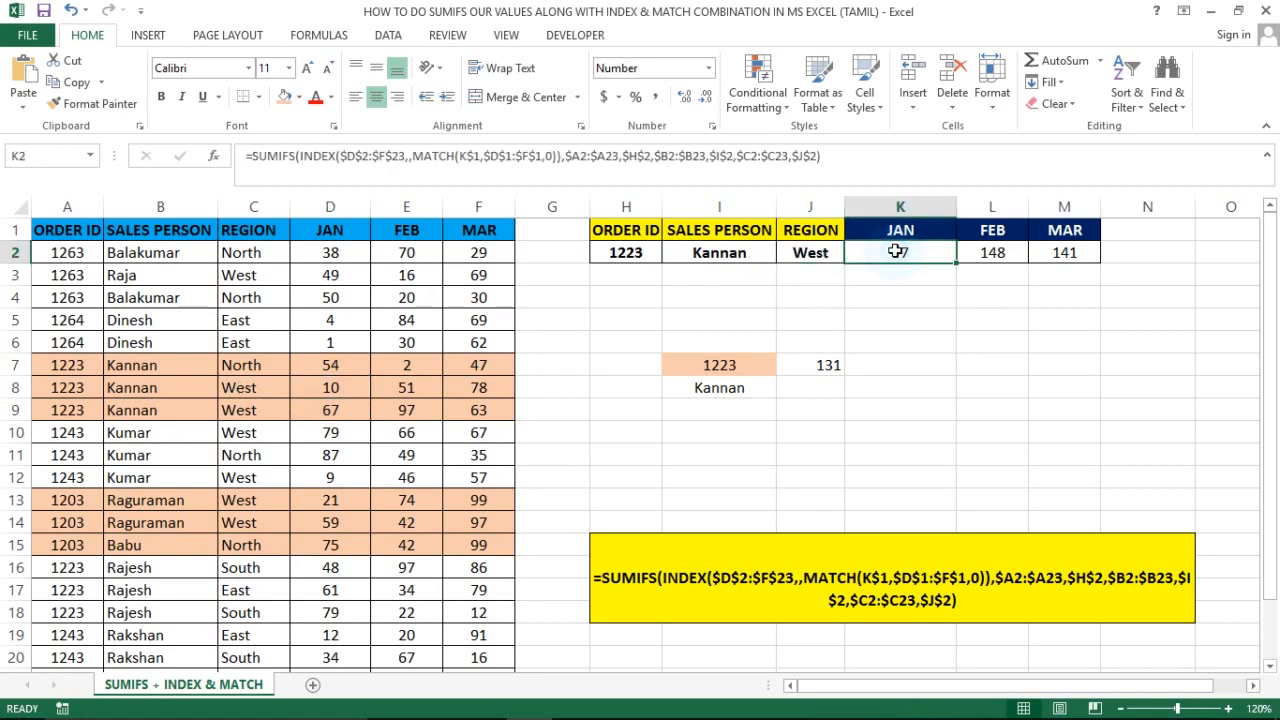
# Check the FEB sum of E8:E9 and the MAR sum of F8:F9 against the monthly results in row 2
pyautogui.click(408, 360)
pyautogui.click(408, 383)
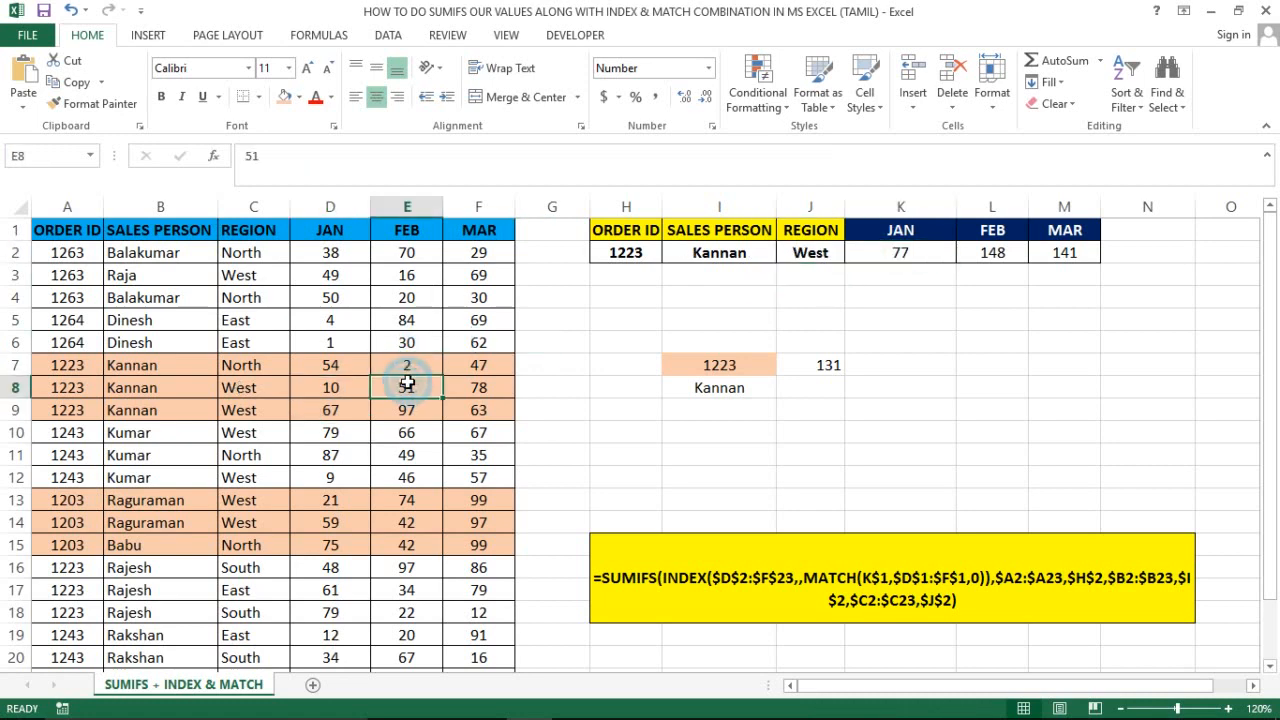
pyautogui.hotkey('shift', 'Down')
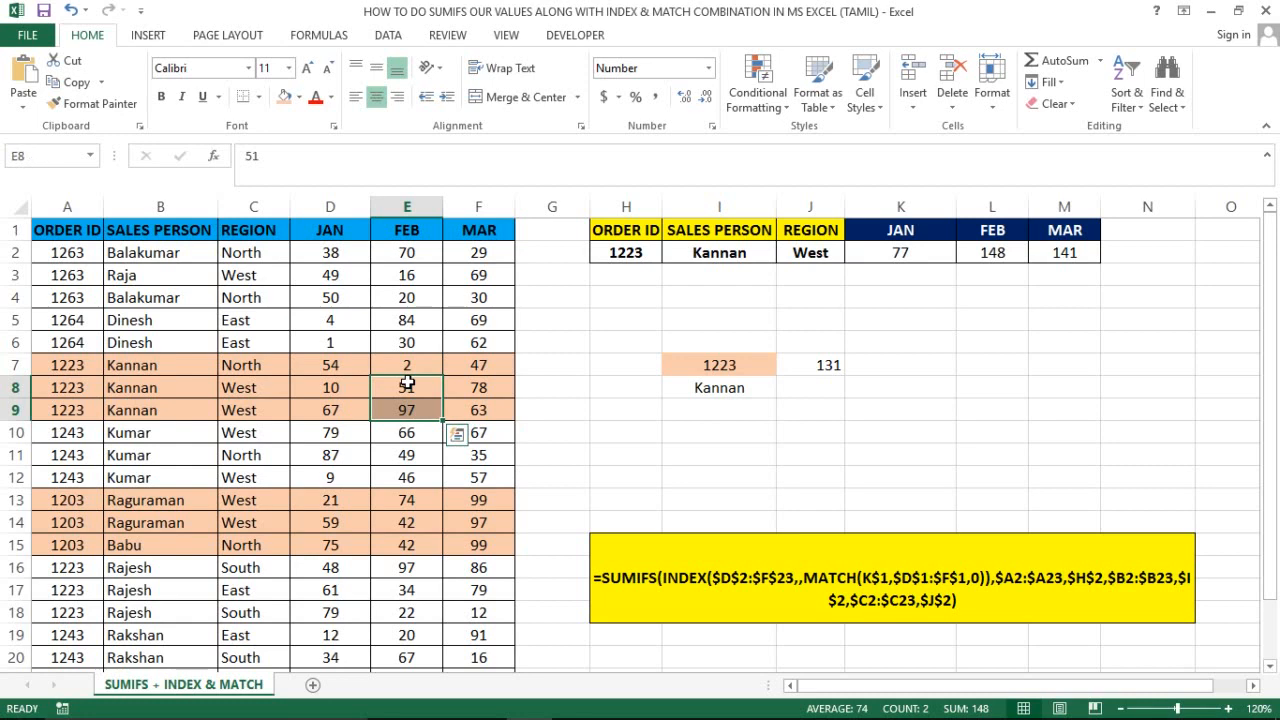
pyautogui.press('Right')
pyautogui.hotkey('shift', 'Down')
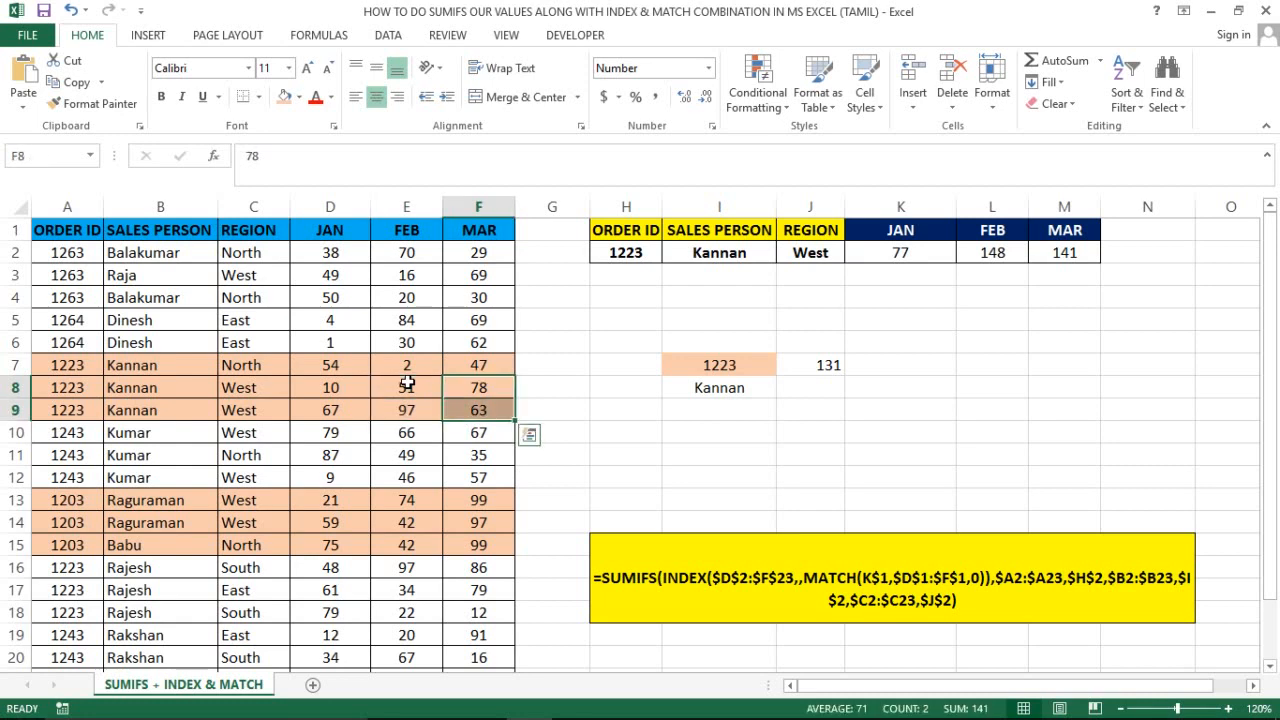
pyautogui.click(994, 250)
pyautogui.click(901, 245)
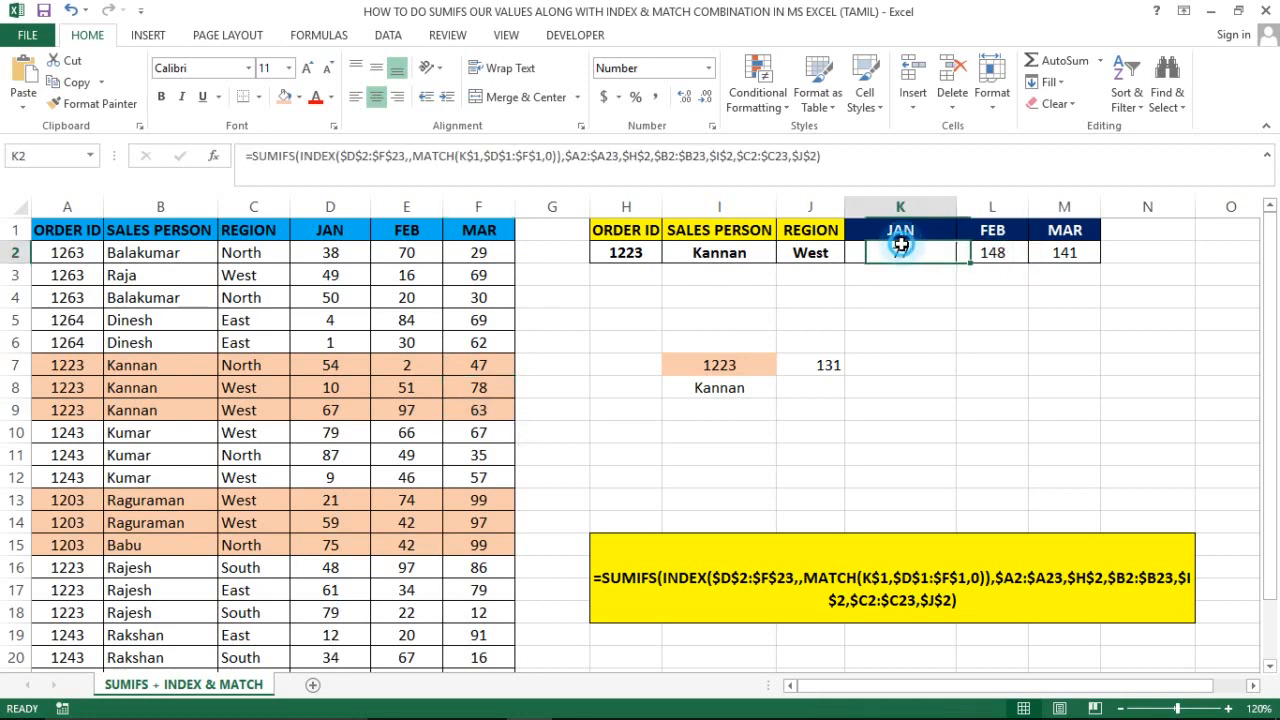
# Review the three criteria in H2:J2 together with the monthly results in K2:M2
pyautogui.press('Left')
pyautogui.hotkey('shift', 'Left')
pyautogui.hotkey('shift', 'Left')
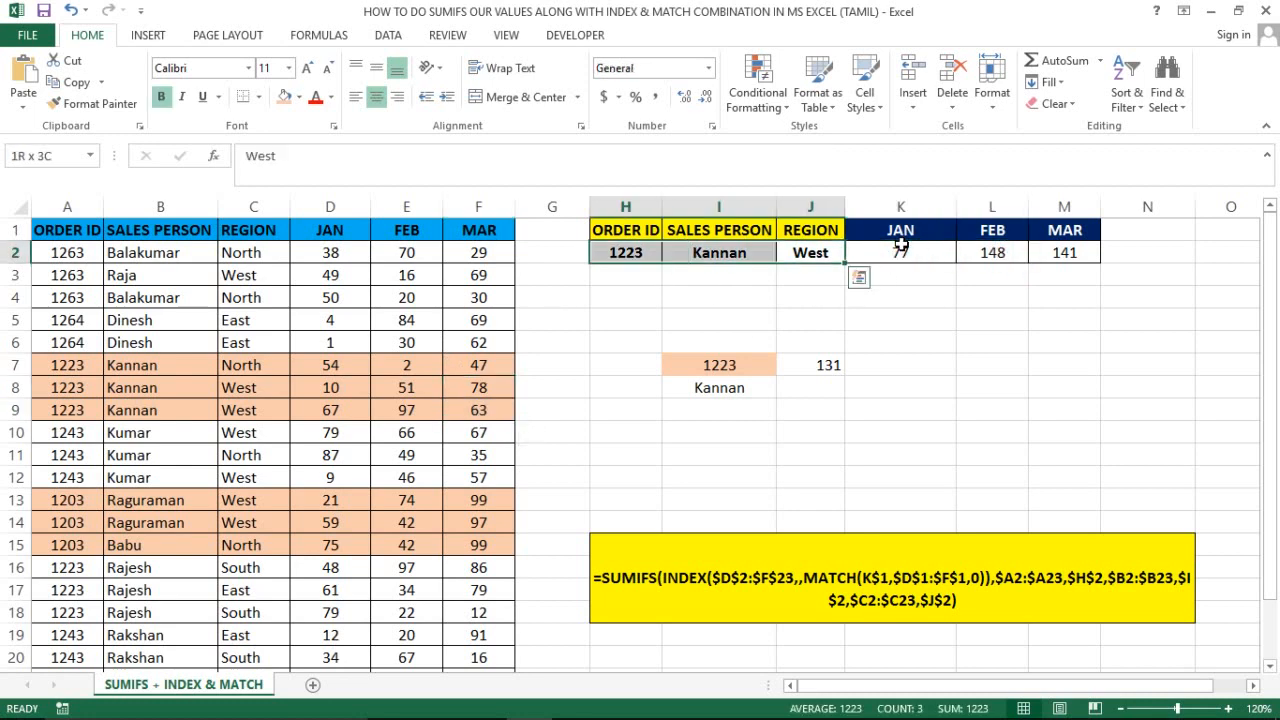
pyautogui.press('Right')
pyautogui.press('Right')
pyautogui.press('Left')
pyautogui.hotkey('shift', 'Right')
pyautogui.hotkey('shift', 'Right')
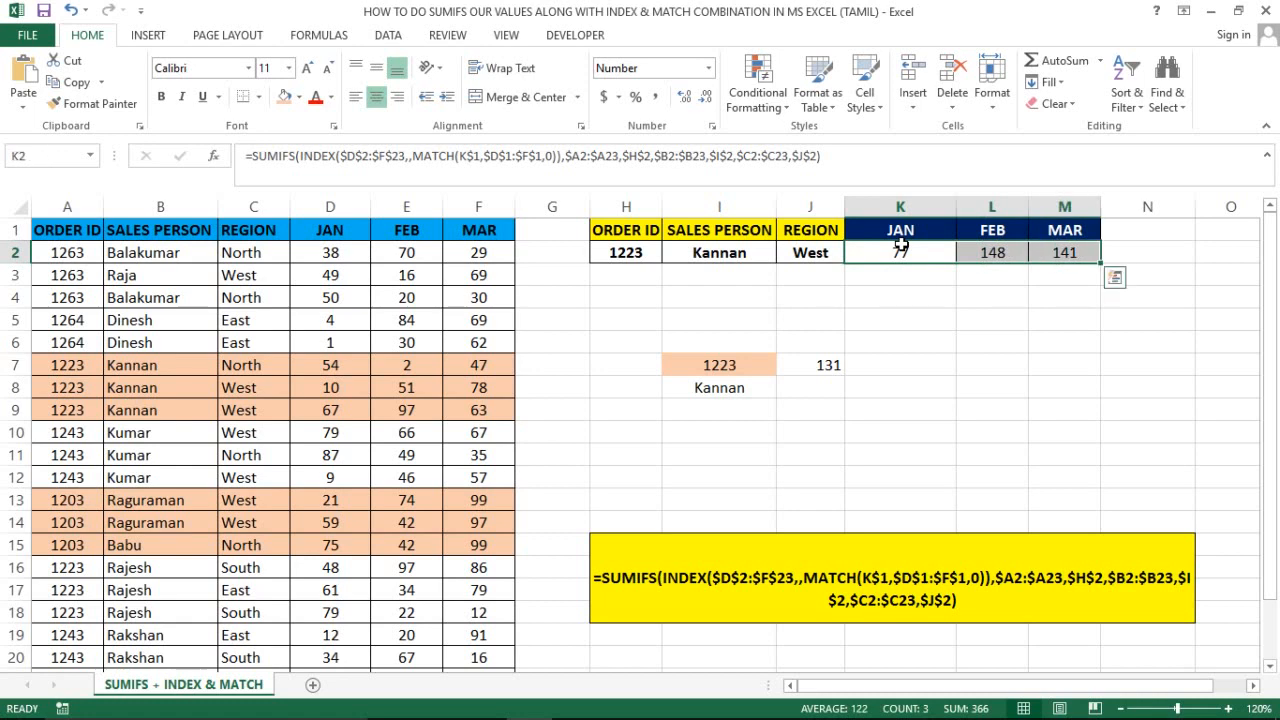
# Clear the contents of the trial SUMIFS example in the range I6:K10
pyautogui.click(739, 350)
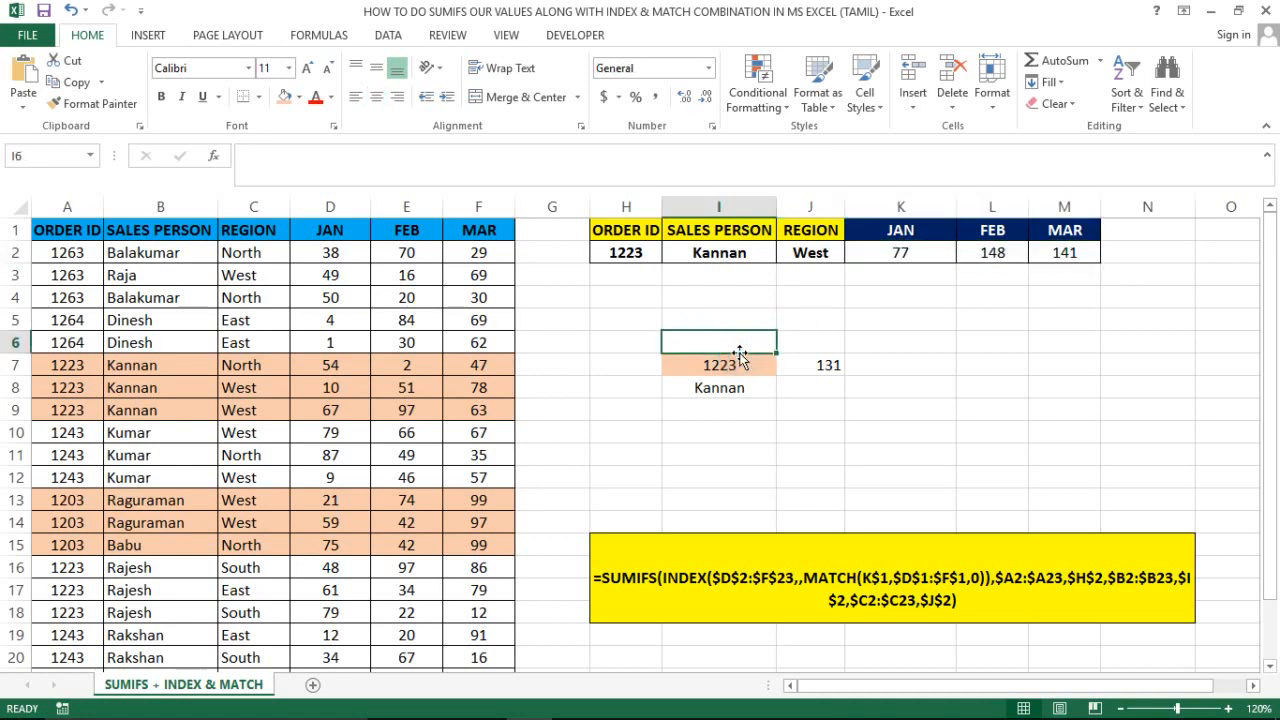
pyautogui.hotkey('shift', 'Right')
pyautogui.hotkey('shift', 'Right')
pyautogui.hotkey('shift', 'Down')
pyautogui.hotkey('shift', 'Down')
pyautogui.hotkey('shift', 'Down')
pyautogui.hotkey('shift', 'Down')
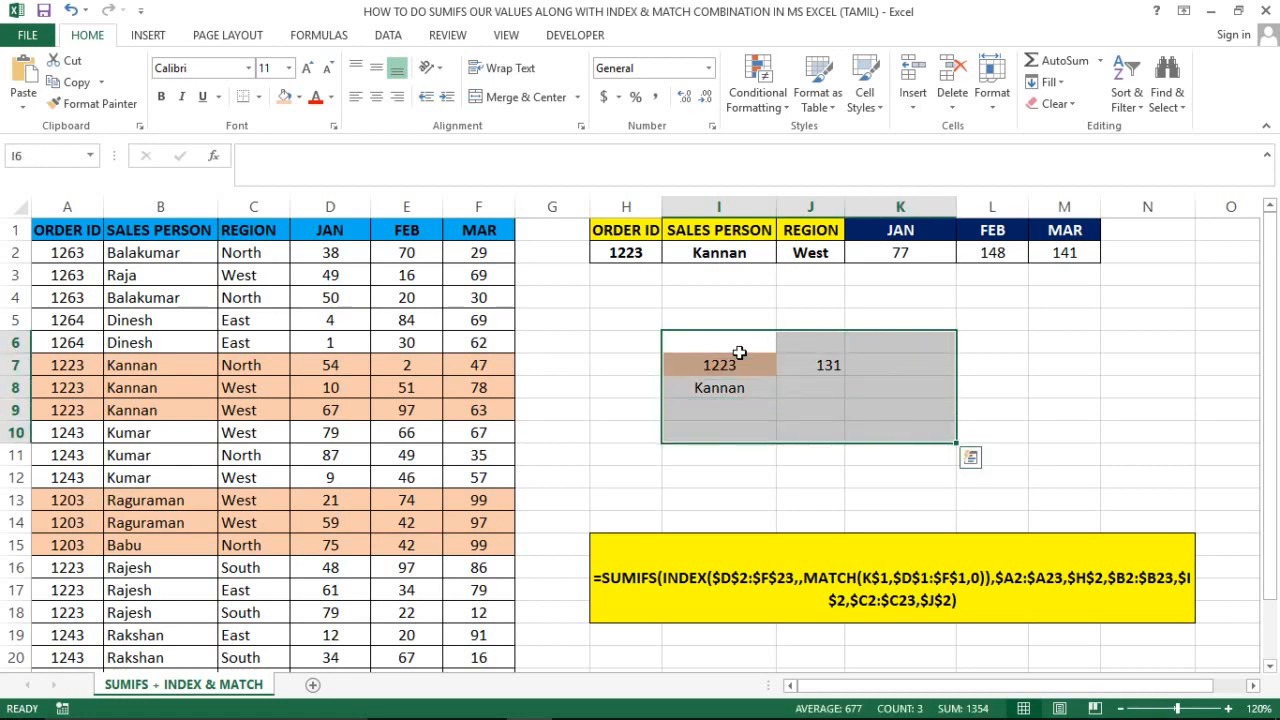
pyautogui.press('Delete')
# Remove the orange fill from cell I7 by copying the plain format of cell I6 onto it with Format Painter
pyautogui.click(739, 351)
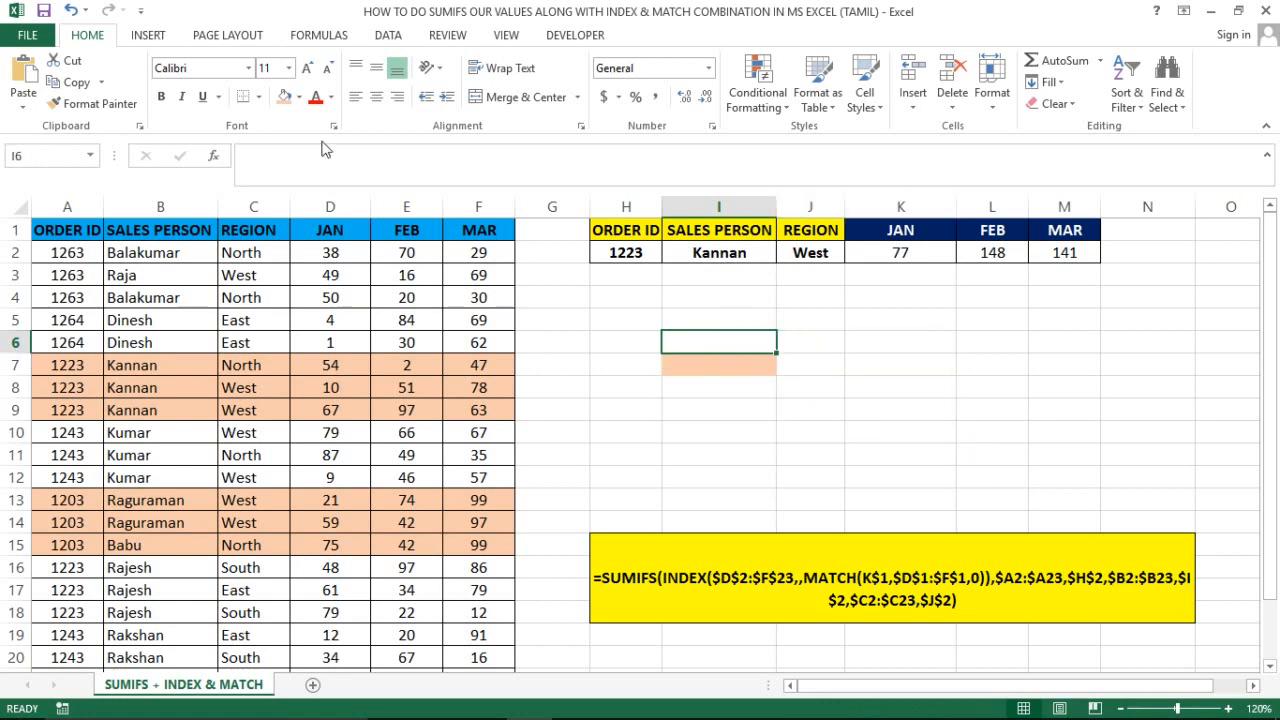
pyautogui.click(118, 106)
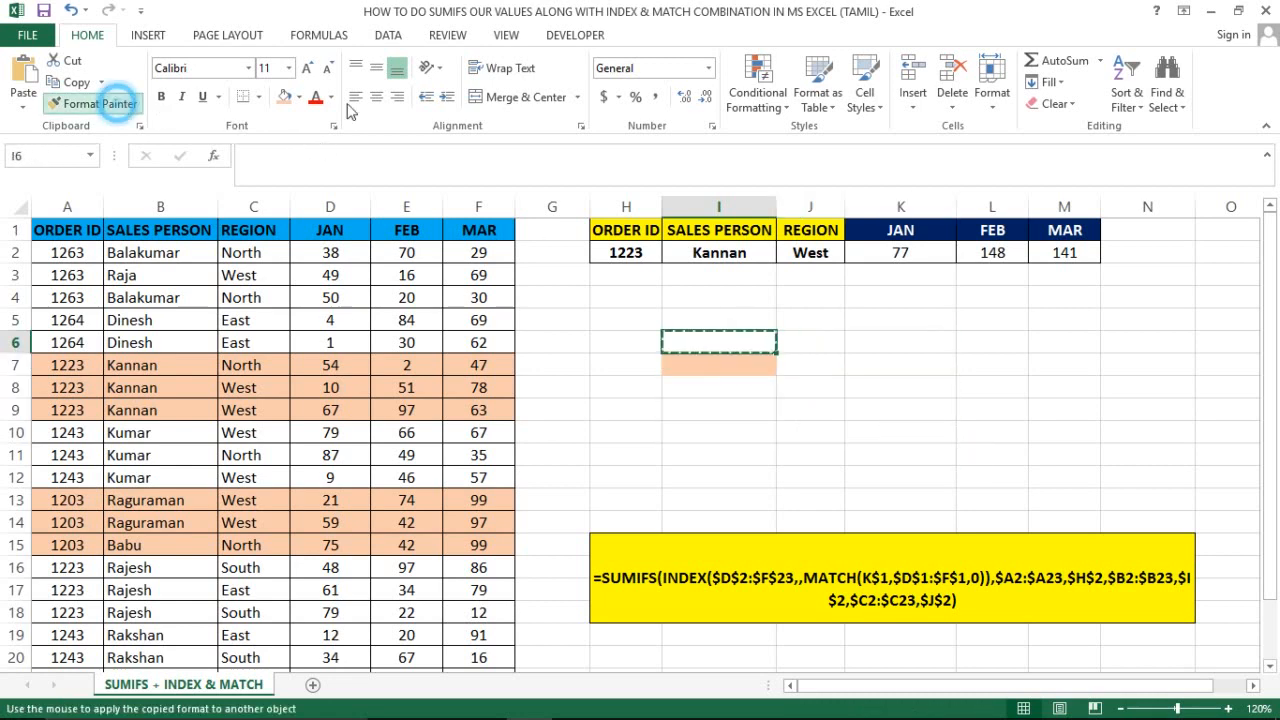
pyautogui.click(718, 378)
pyautogui.click(688, 341)
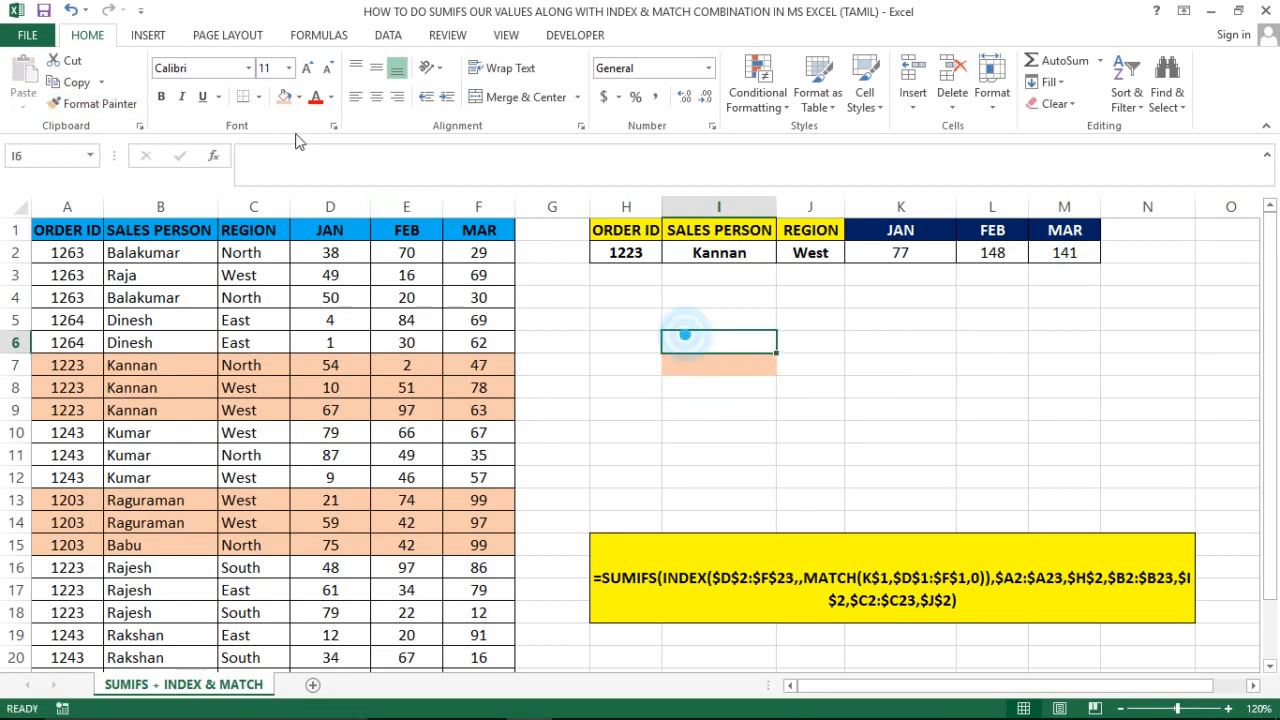
pyautogui.click(96, 104)
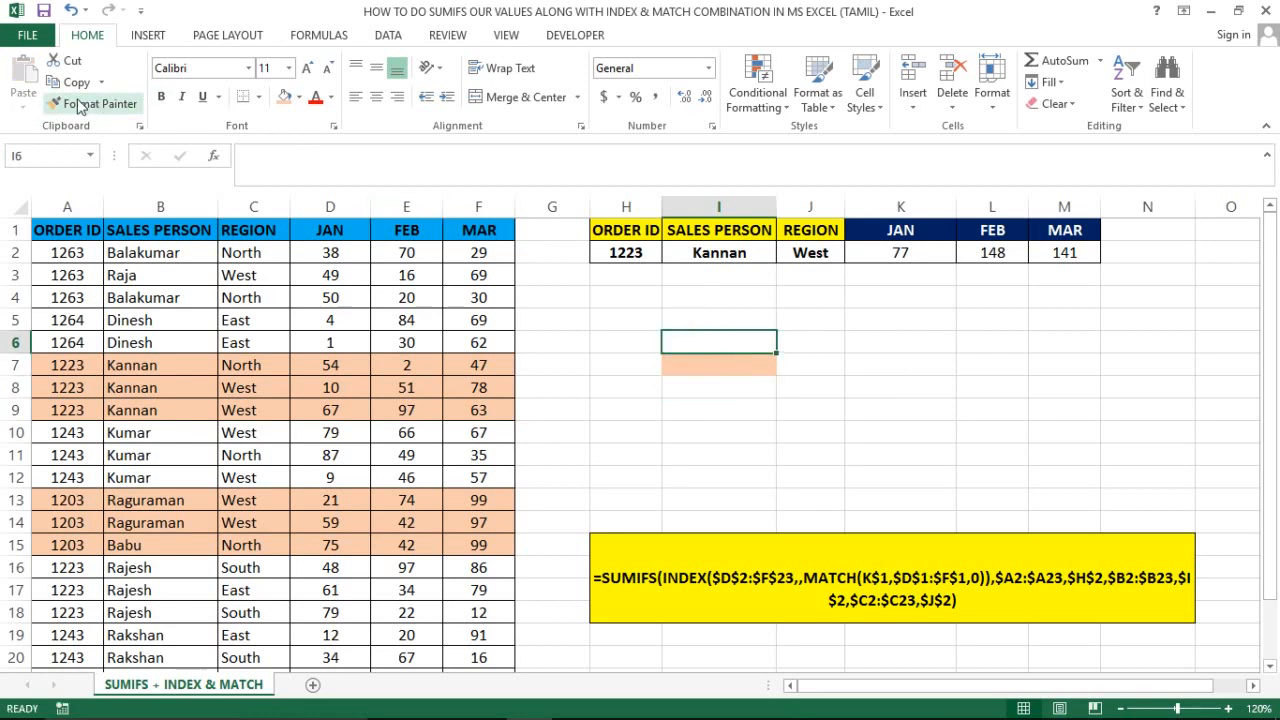
pyautogui.click(672, 364)
# Change the order ID criterion in cell H2 to the order ID listed in rows 5 and 6
pyautogui.click(642, 246)
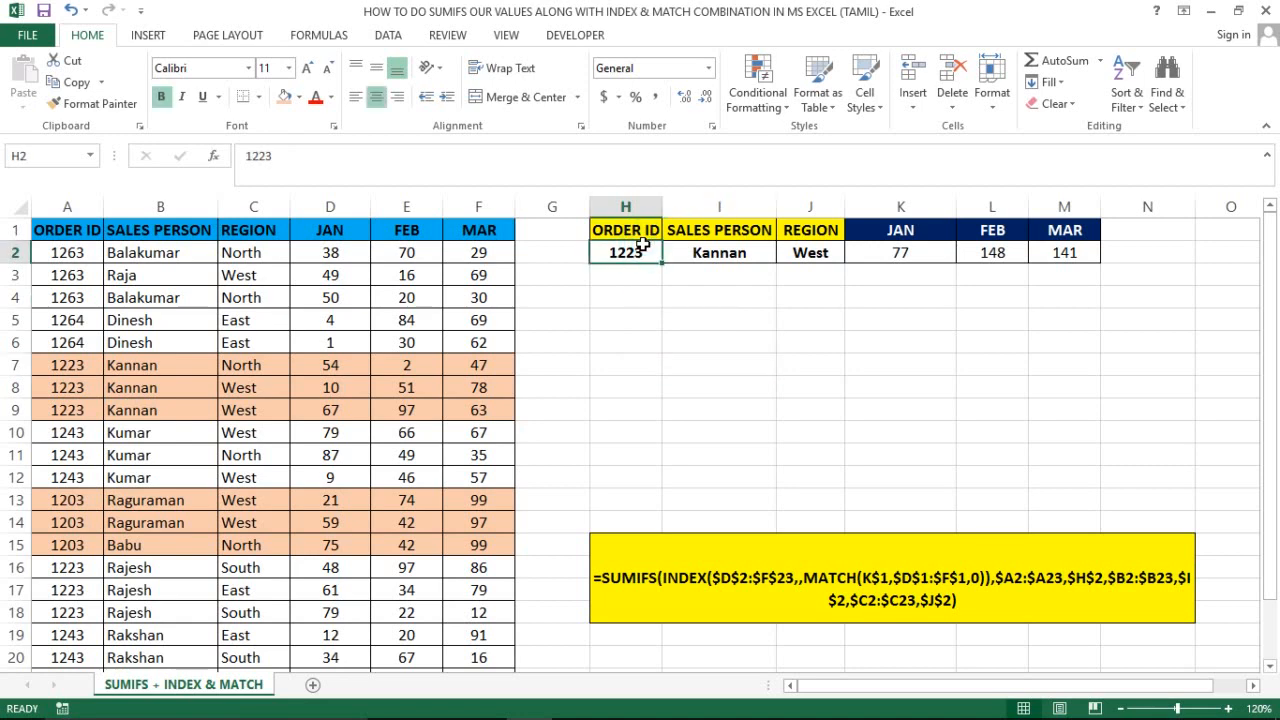
pyautogui.write('12')
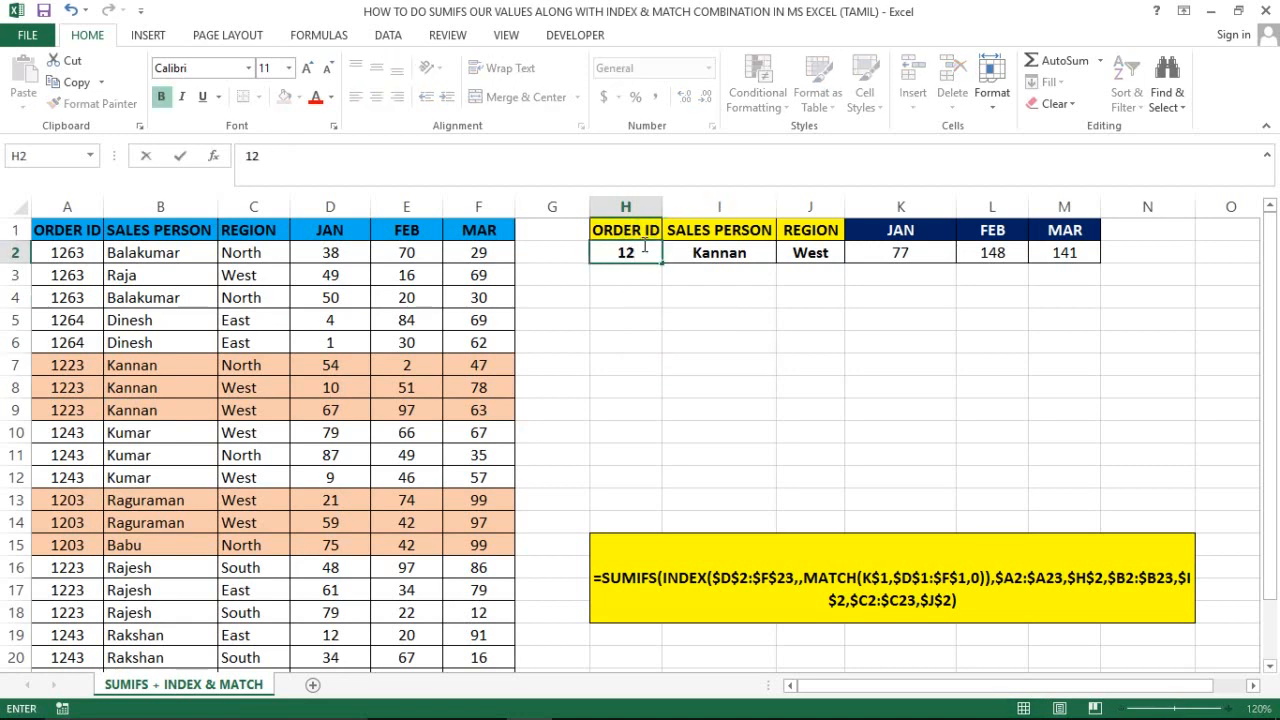
pyautogui.write('64')
pyautogui.press('Return')
pyautogui.press('Right')
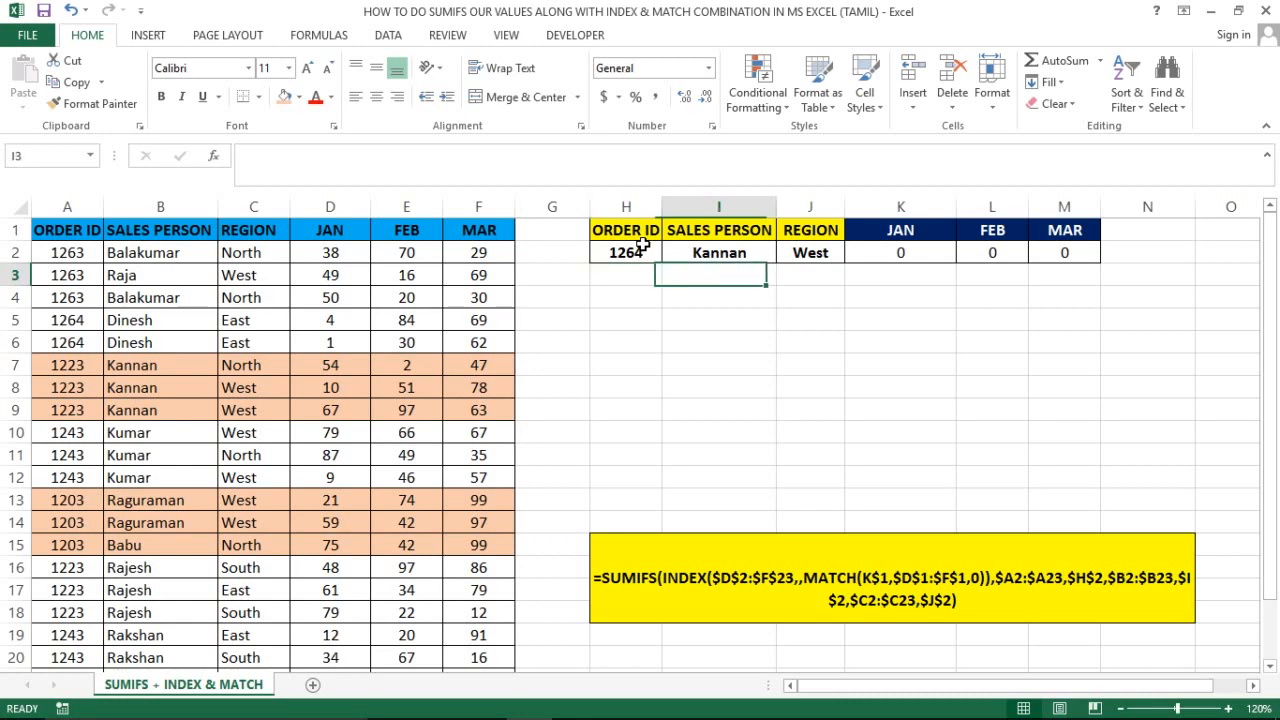
# Change the sales person criterion in cell I2 to the sales person listed in rows 5 and 6
pyautogui.press('Up')
pyautogui.write('n')
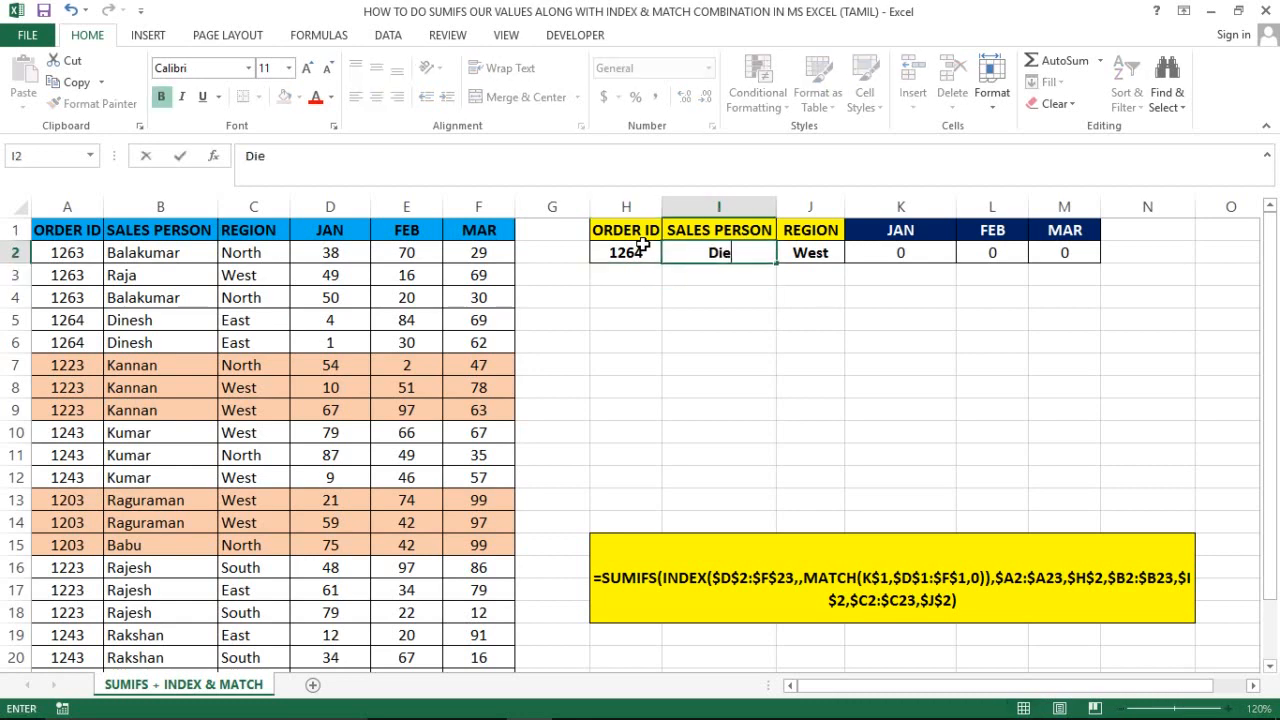
pyautogui.press('BackSpace')
pyautogui.write('nesg')
pyautogui.press('BackSpace')
pyautogui.write('h')
pyautogui.press('Return')
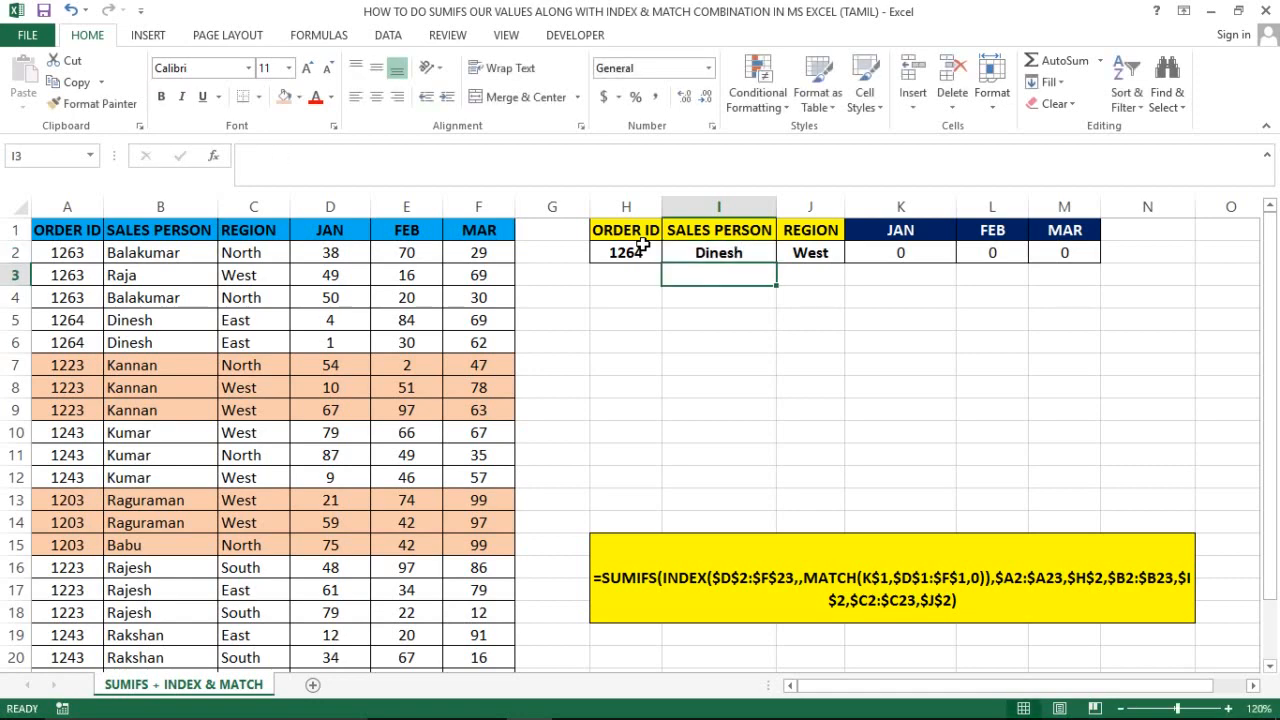
# Change the region criterion in cell J2 to East
pyautogui.press('Up')
pyautogui.press('Right')
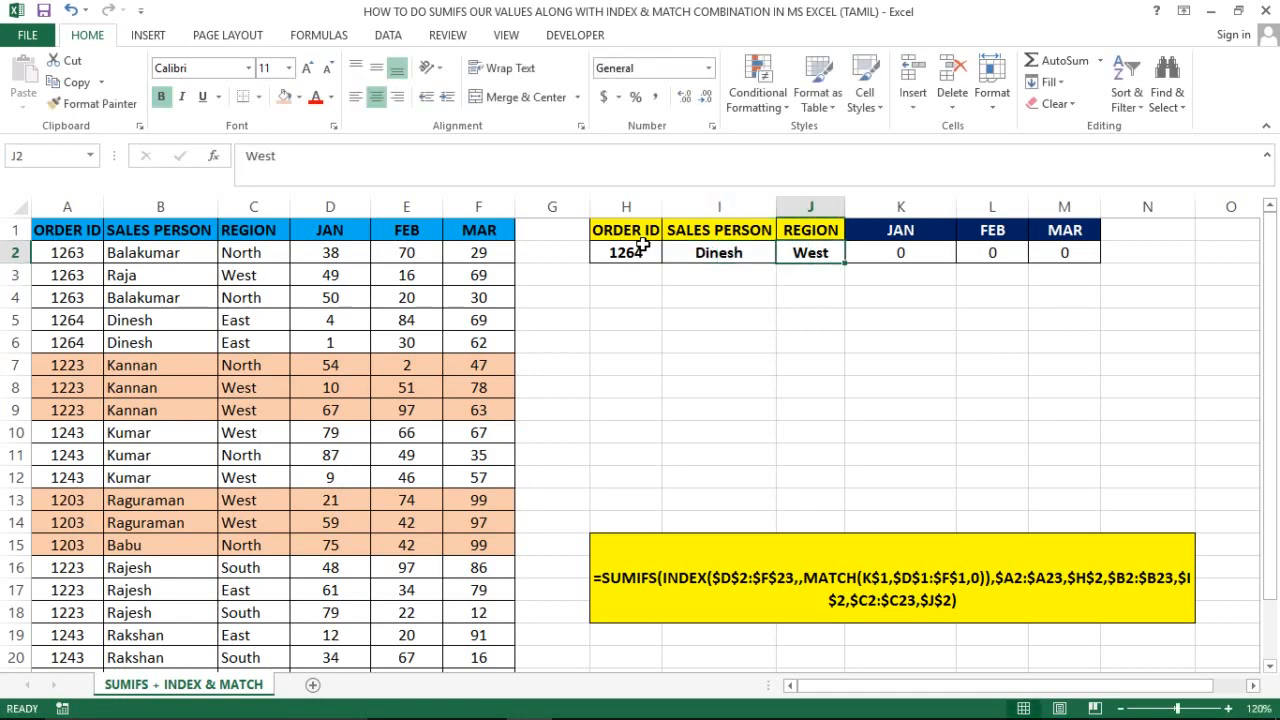
pyautogui.write('East')
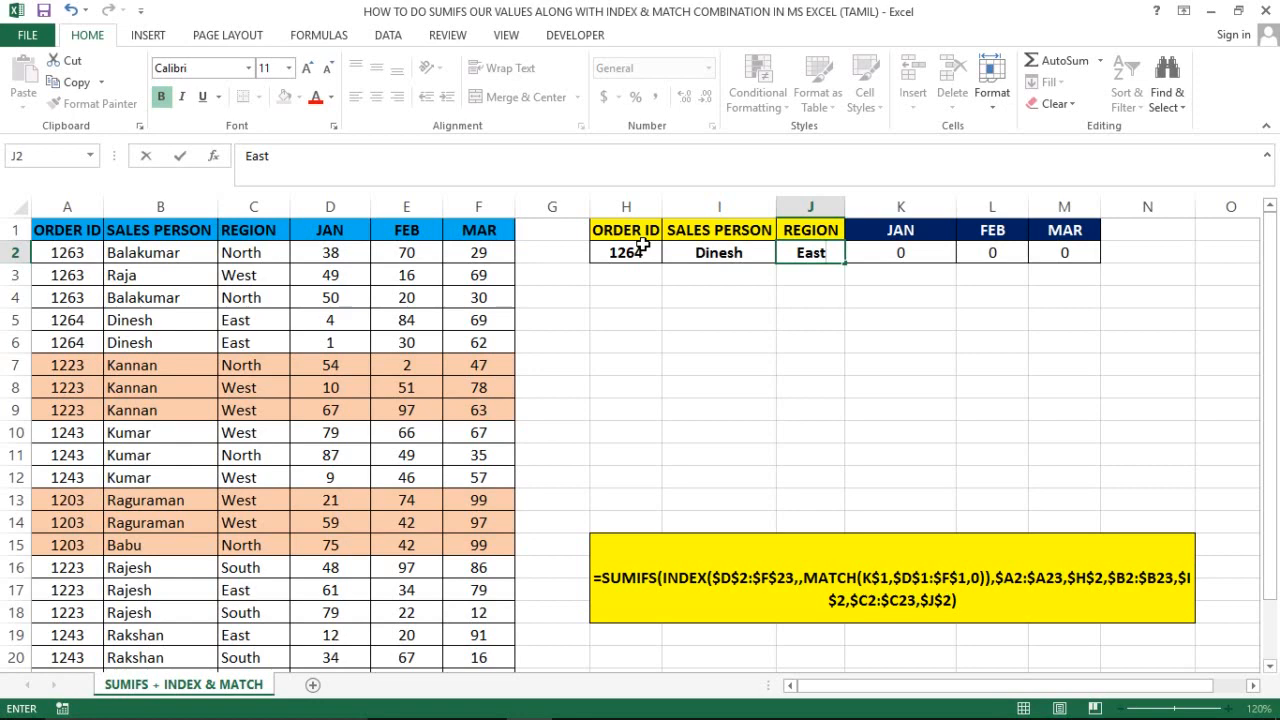
pyautogui.press('Return')
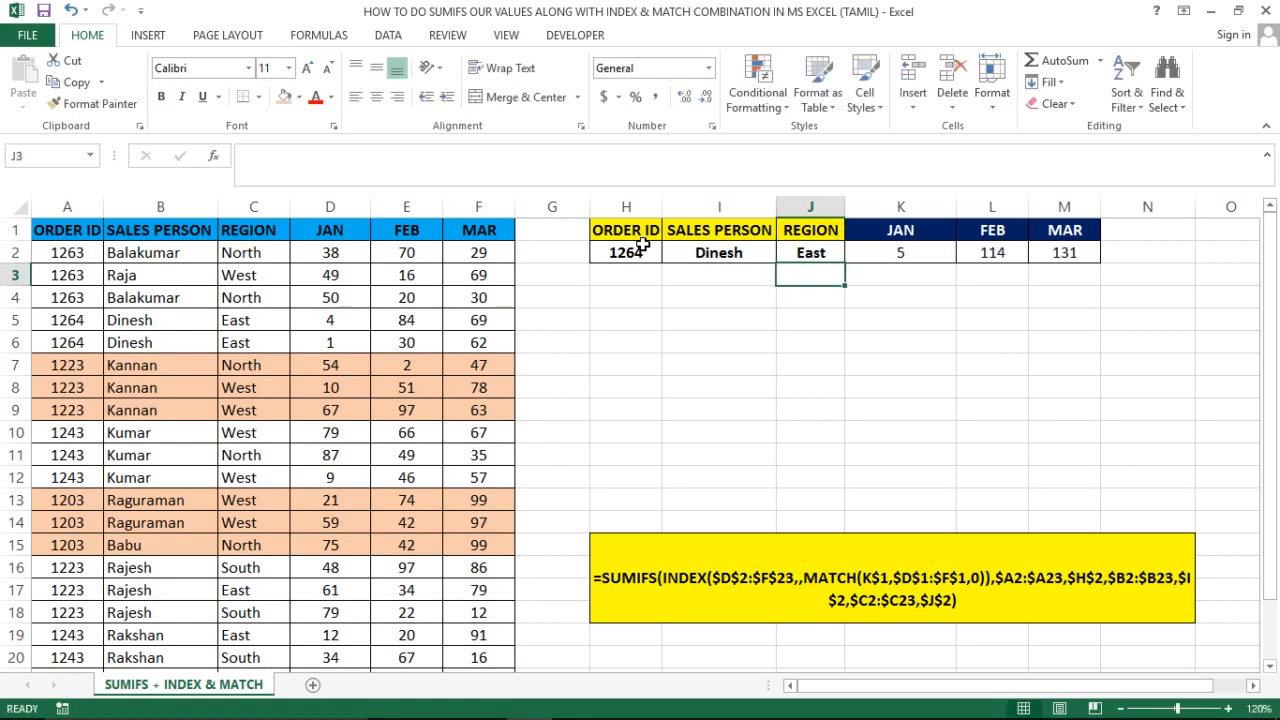
# Check the January, February and March values in rows 5 and 6 against the monthly results in K2:M2
pyautogui.click(87, 328)
pyautogui.hotkey('shift', 'space')
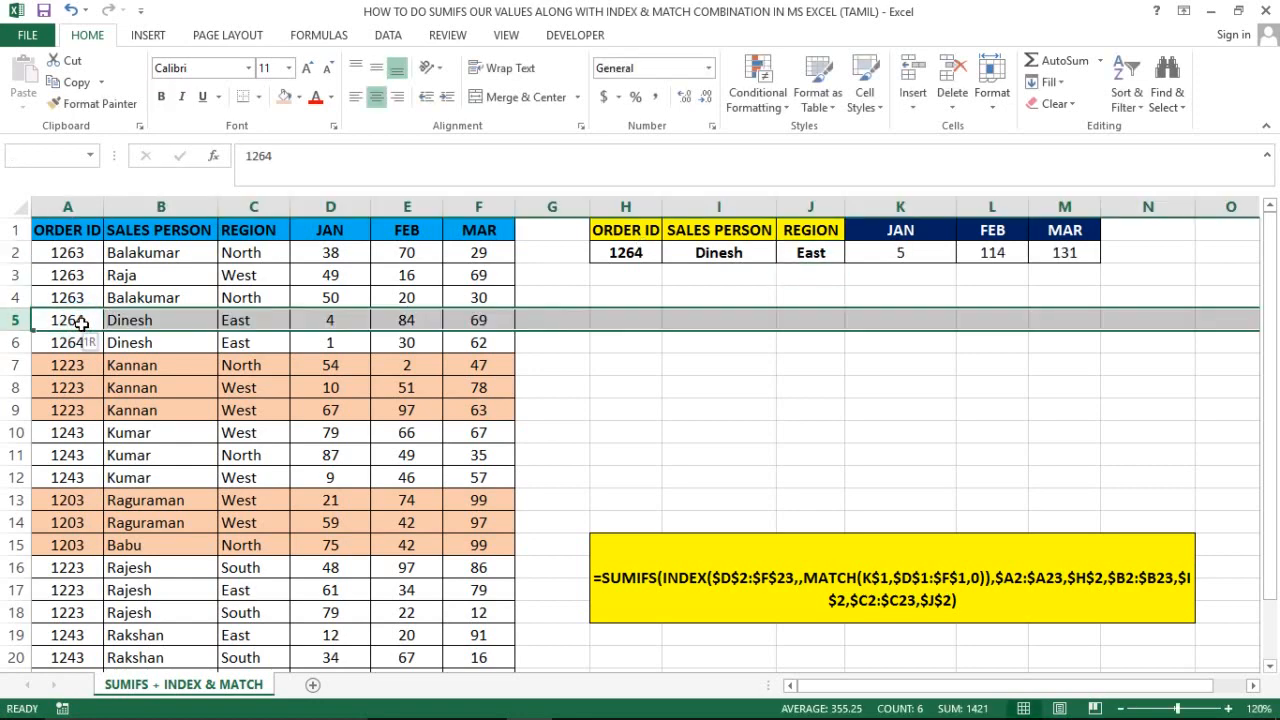
pyautogui.hotkey('shift', 'Down')
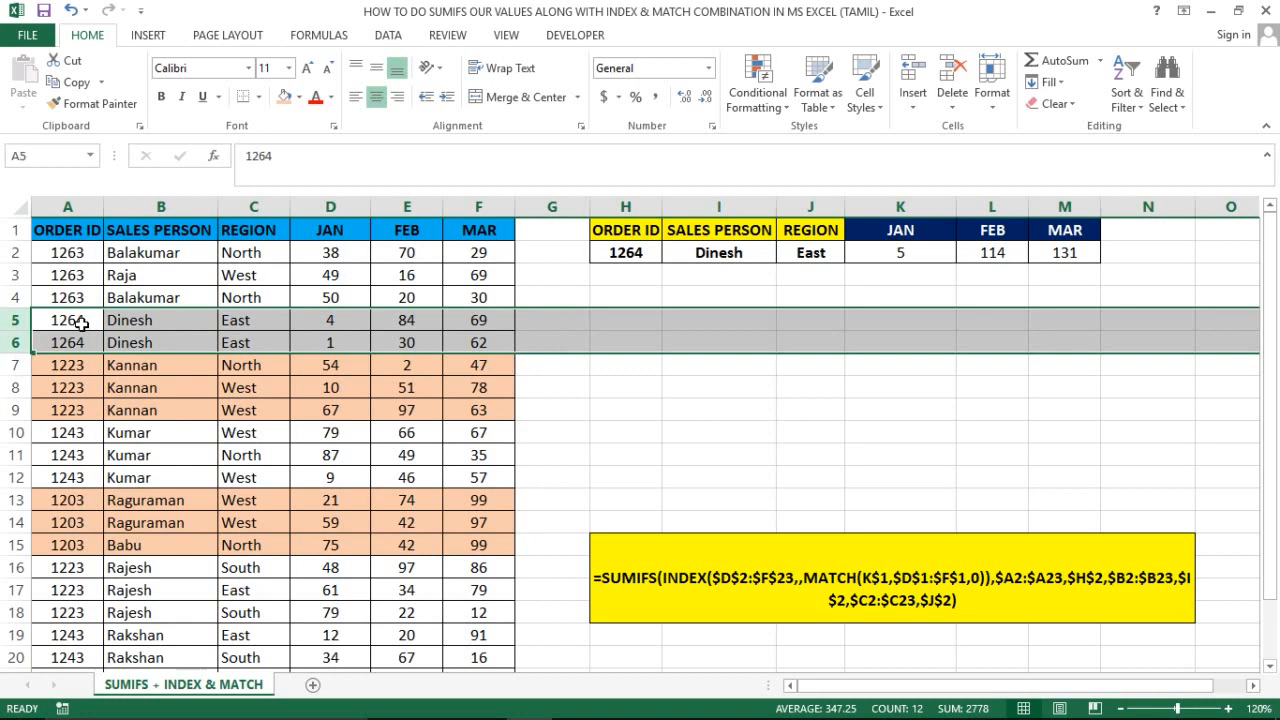
pyautogui.press('Right')
pyautogui.press('Right')
pyautogui.press('Right')
pyautogui.press('Right')
pyautogui.press('Left')
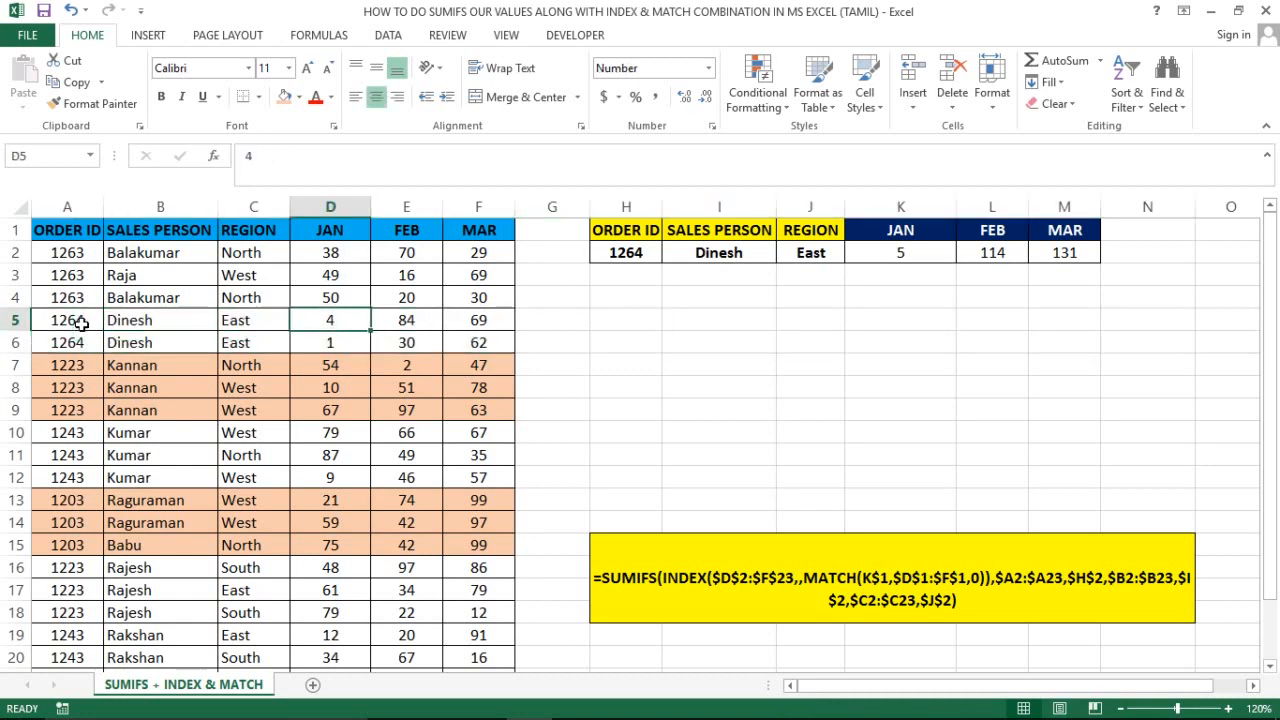
pyautogui.hotkey('shift', 'Down')
pyautogui.press('Right')
pyautogui.hotkey('shift', 'Down')
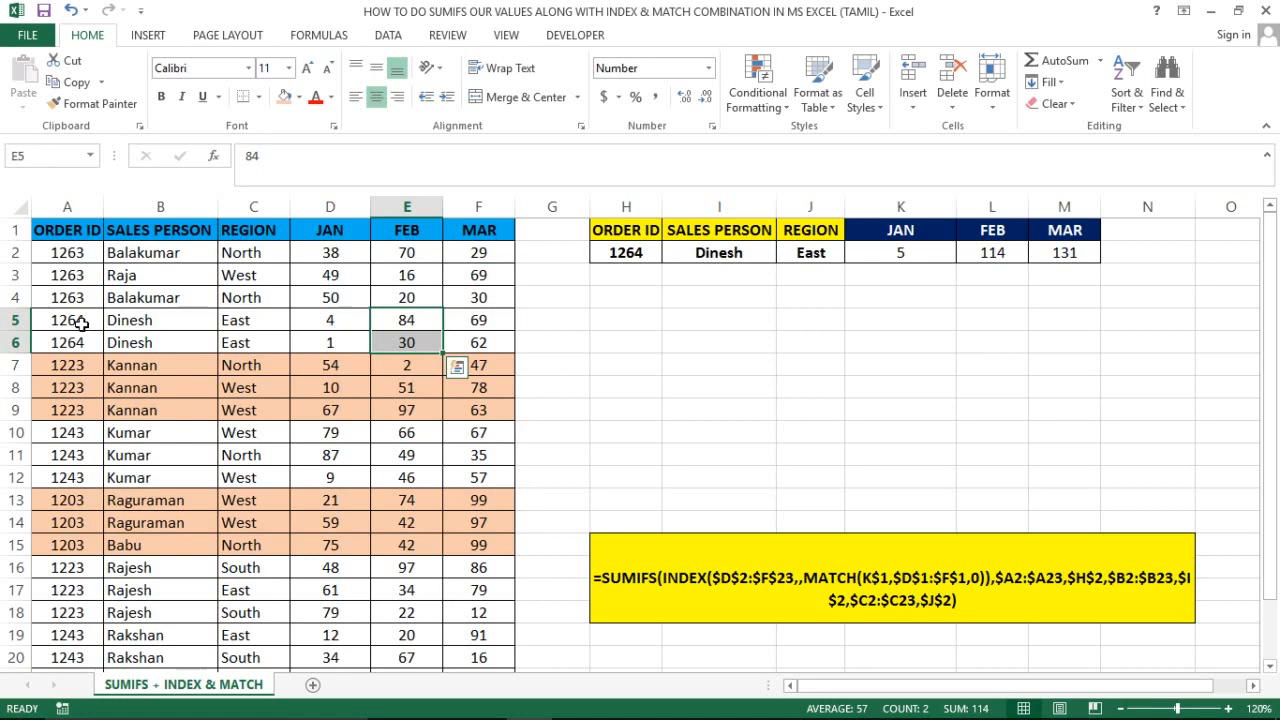
pyautogui.press('Right')
pyautogui.press('Left')
pyautogui.hotkey('shift', 'Down')
pyautogui.press('Right')
pyautogui.hotkey('shift', 'Down')
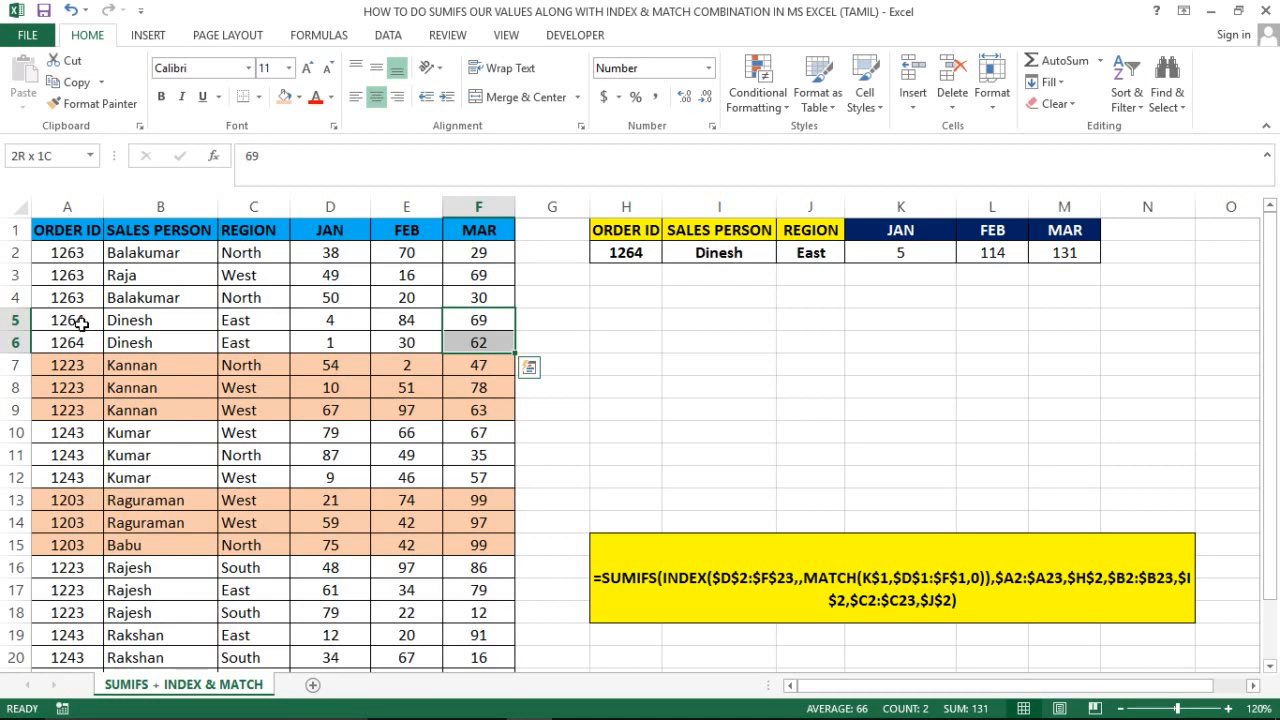
pyautogui.press('Right')
pyautogui.press('Left')
pyautogui.press('Left')
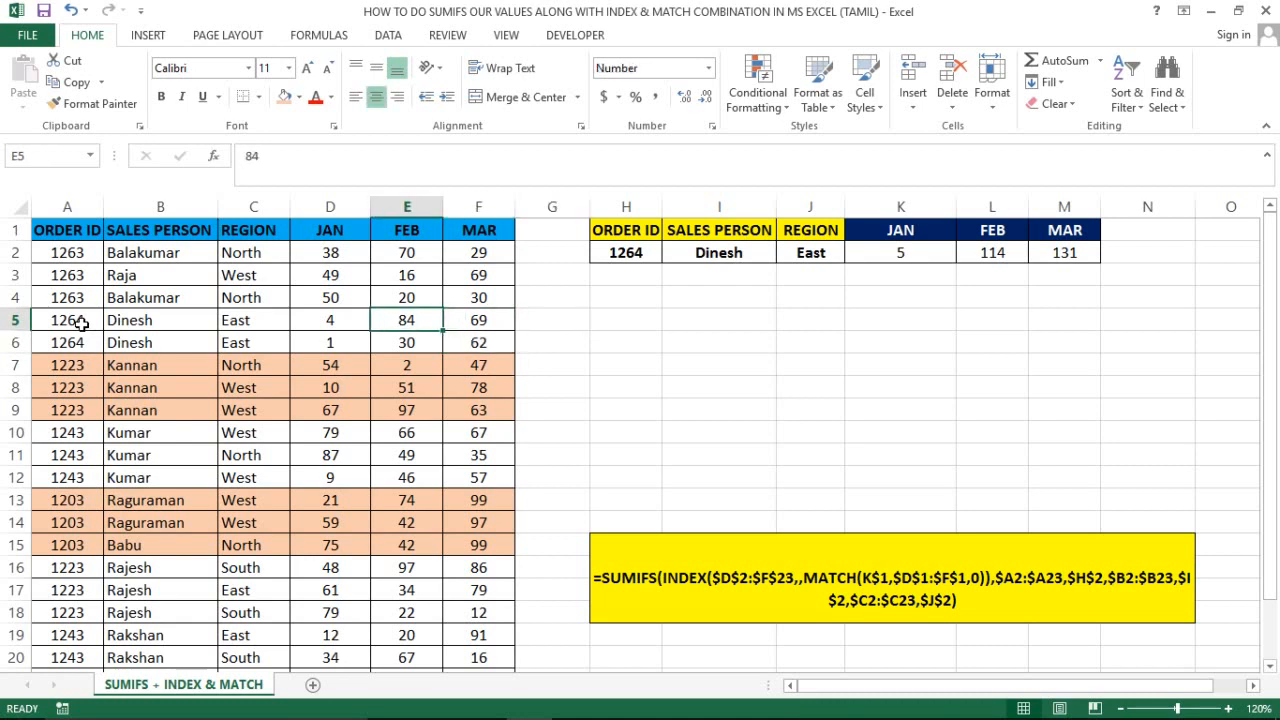
# Clear the existing SUMIFS formulas from the monthly result cells K2:M2
pyautogui.press('Right')
pyautogui.press('Right')
pyautogui.press('Right')
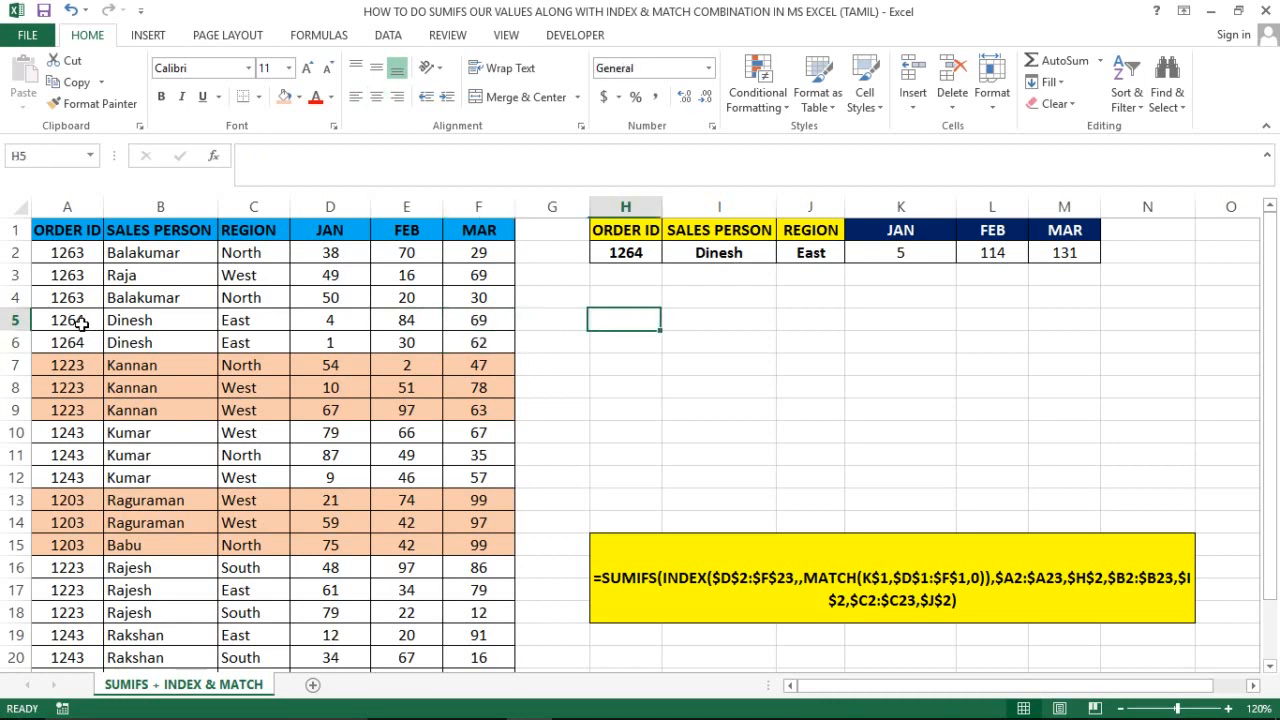
pyautogui.press('Right')
pyautogui.press('Right')
pyautogui.press('Right')
pyautogui.press('Up')
pyautogui.press('Up')
pyautogui.press('Up')
pyautogui.hotkey('shift', 'Right')
pyautogui.hotkey('shift', 'Right')
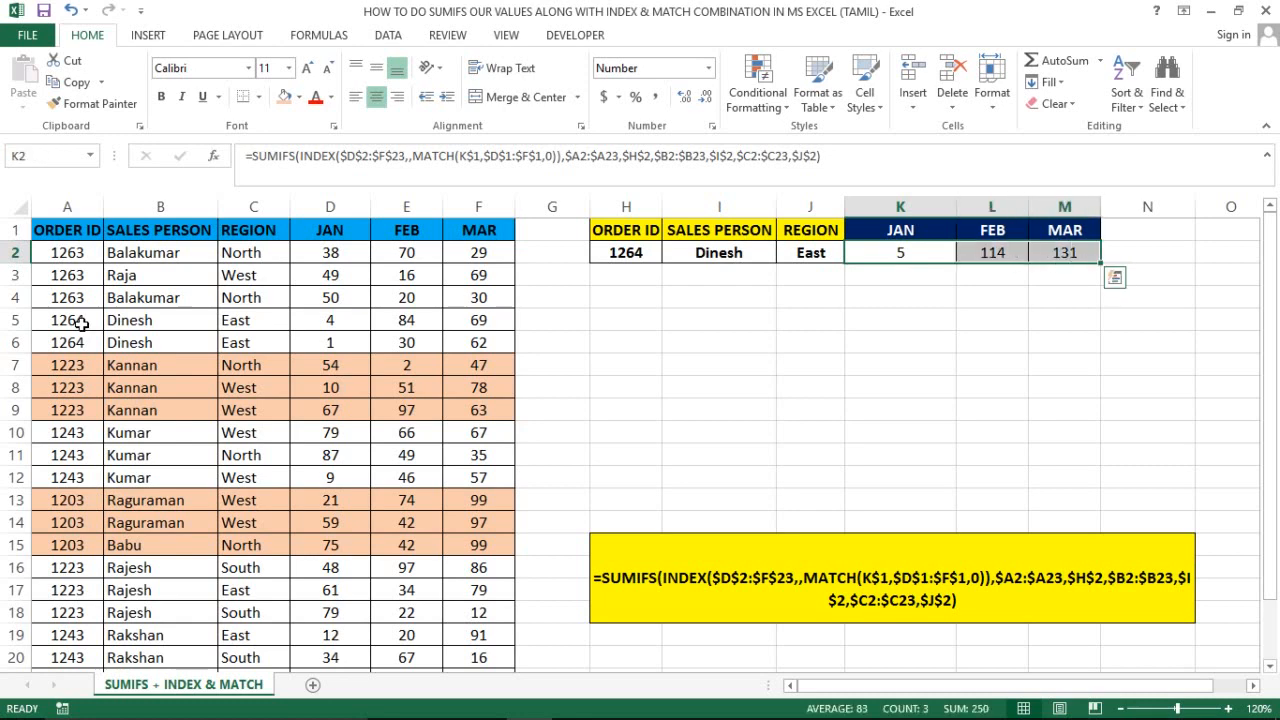
pyautogui.press('Delete')
# Start a SUMIFS formula in cell K2 with a nested INDEX function as its sum range
pyautogui.press('Right')
pyautogui.press('Left')
pyautogui.press('Left')
pyautogui.press('Left')
pyautogui.press('Left')
pyautogui.press('Right')
pyautogui.press('Right')
pyautogui.press('Right')
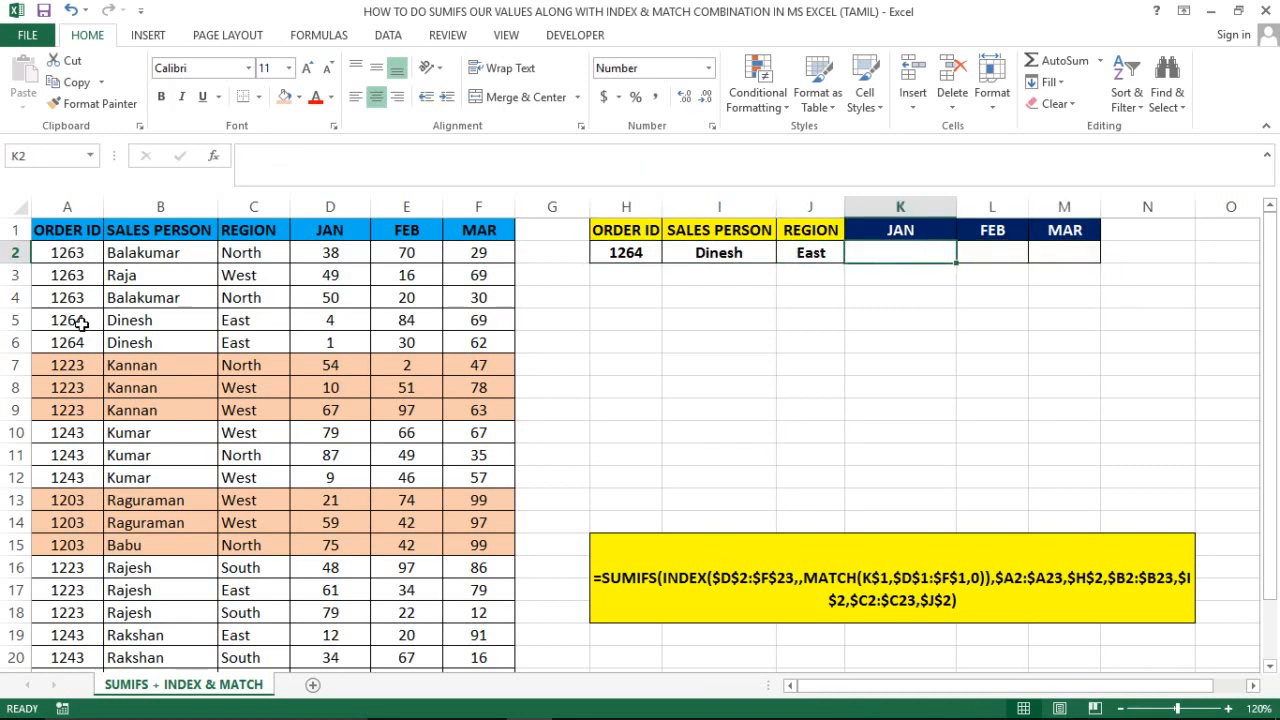
pyautogui.write('=sumi')
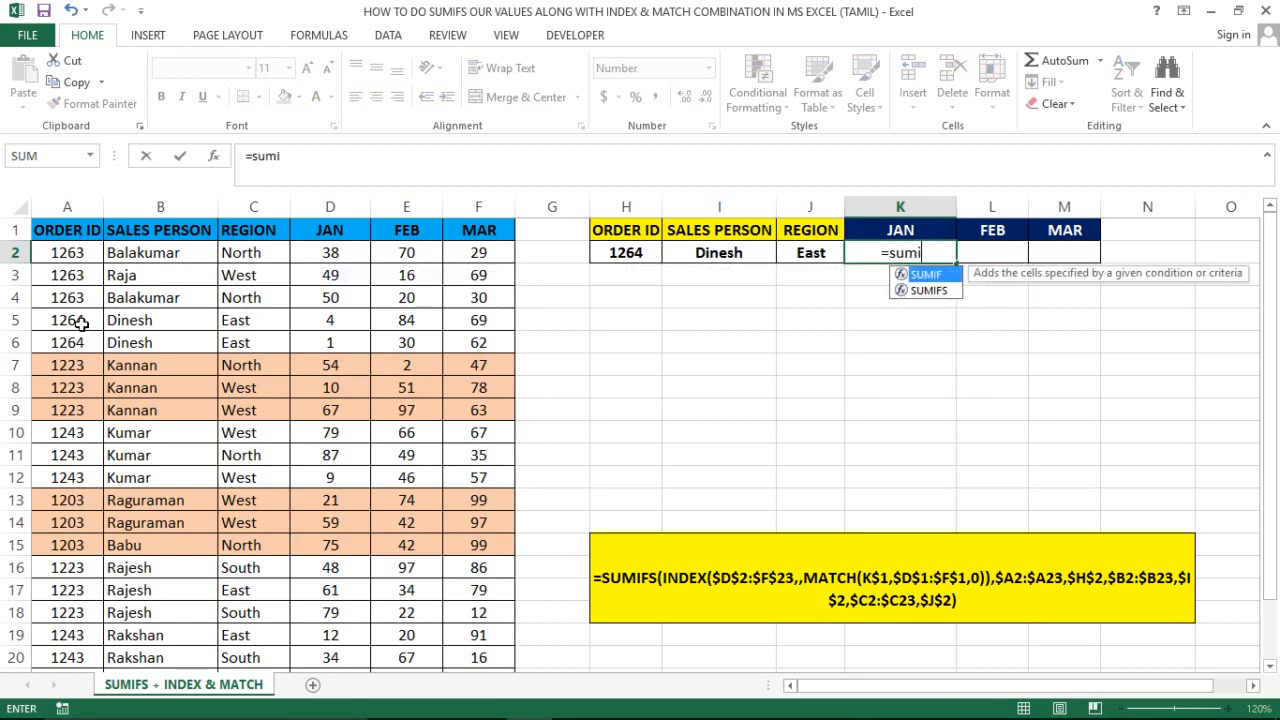
pyautogui.press('Down')
pyautogui.press('Tab')
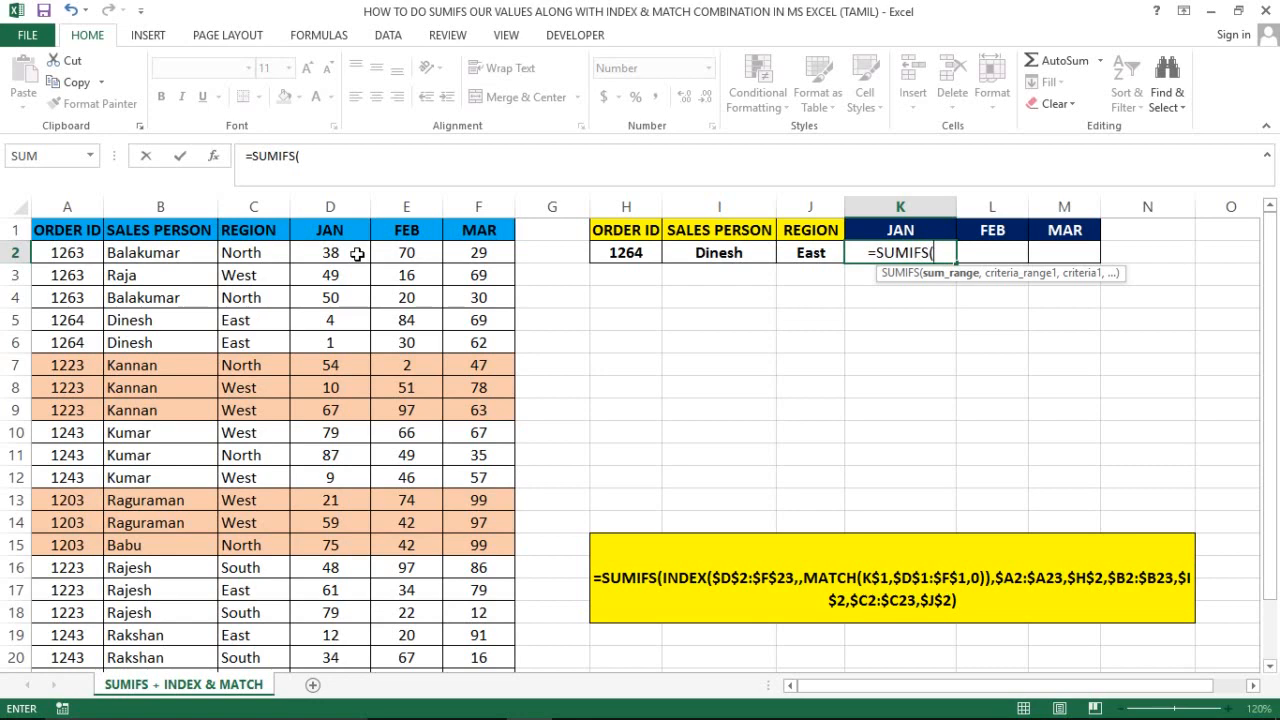
pyautogui.write('inde')
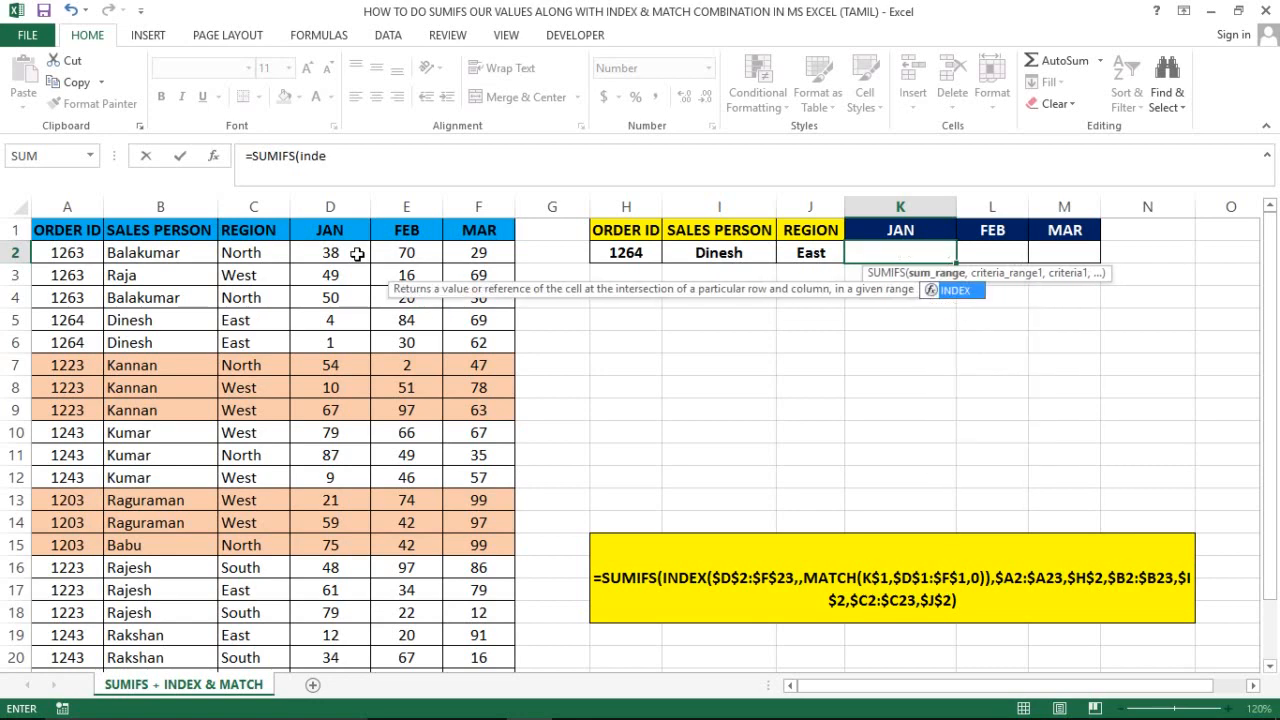
pyautogui.press('Tab')
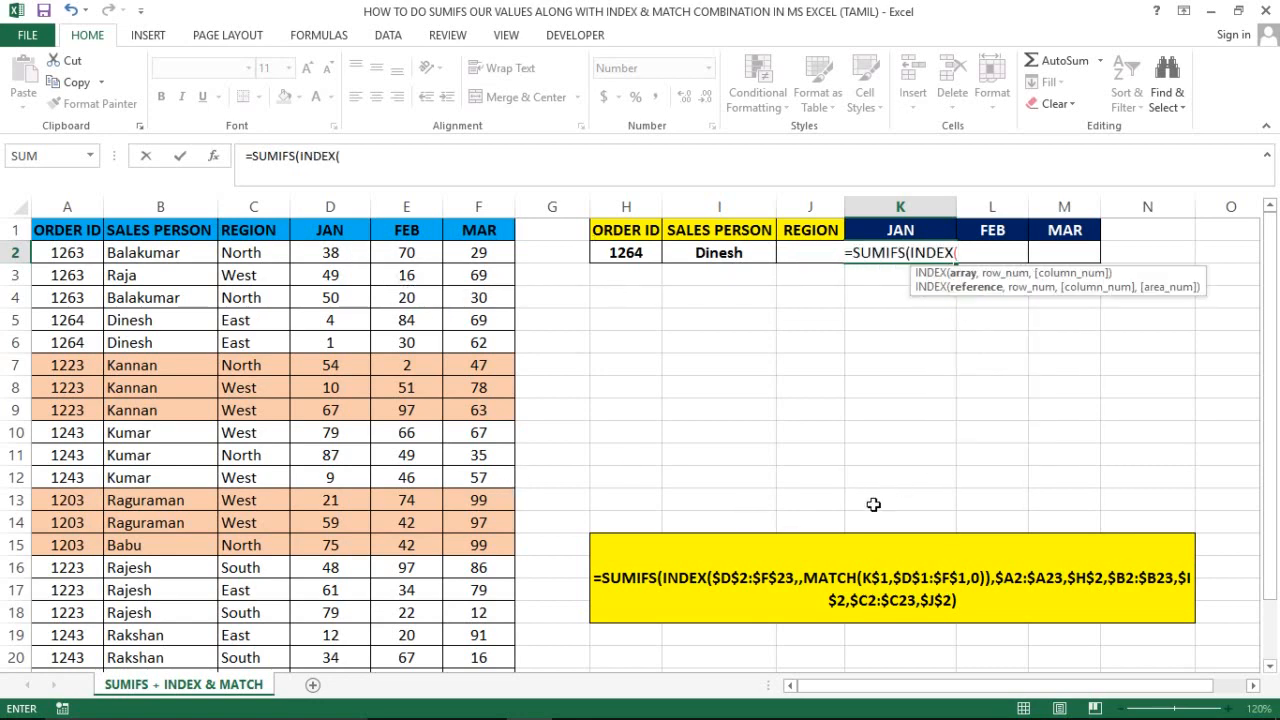
# Use the absolute range $D$2:$F$23 as the INDEX array and leave the row number argument empty
pyautogui.click(328, 252)
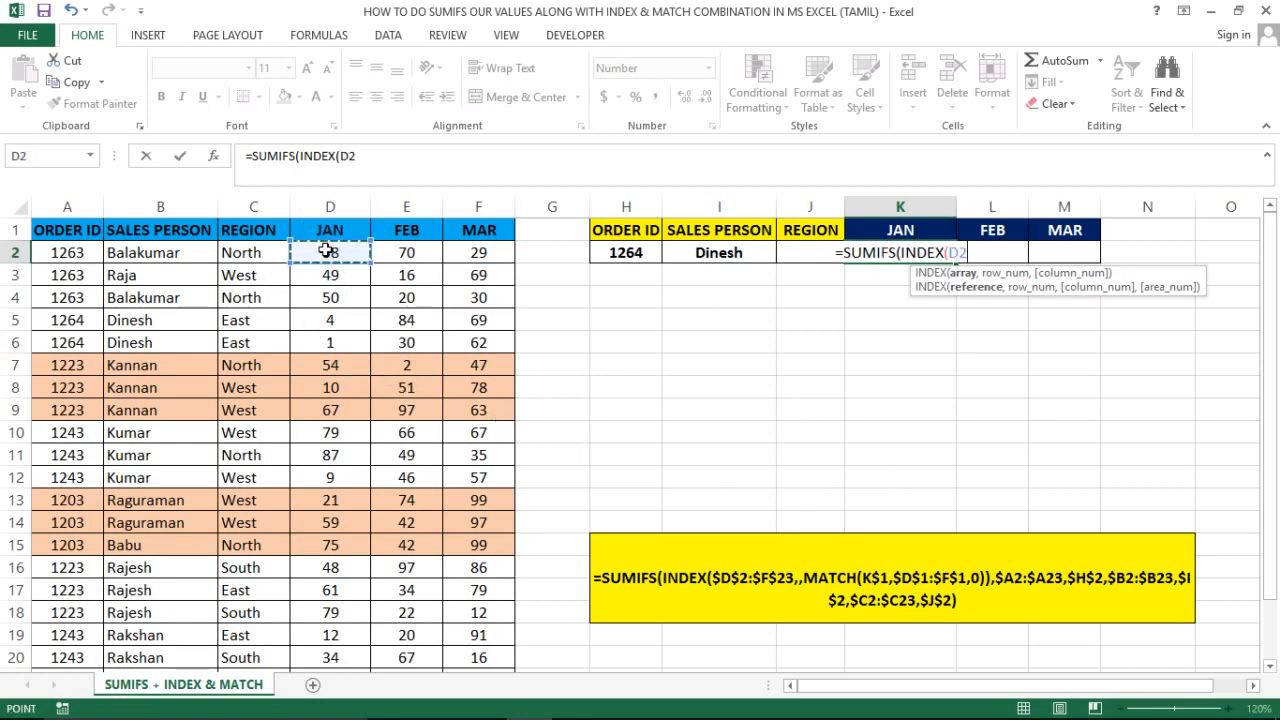
pyautogui.hotkey('shift', 'Right')
pyautogui.hotkey('shift', 'Right')
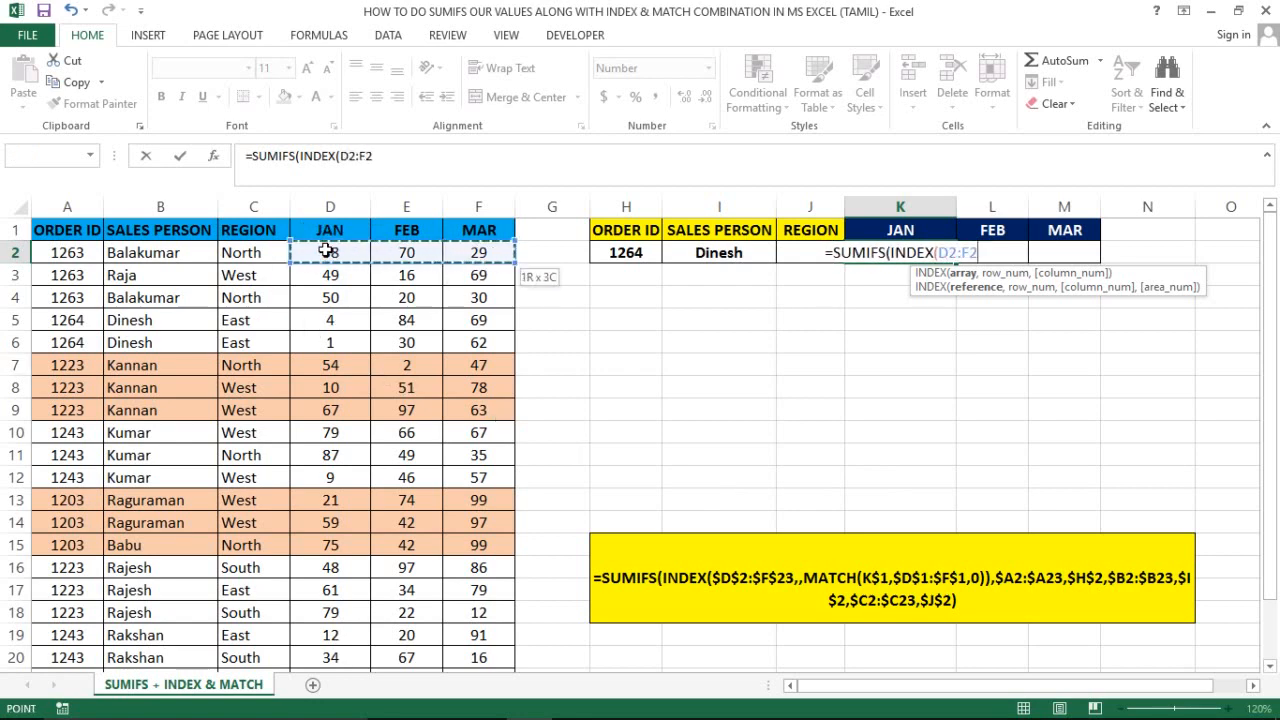
pyautogui.hotkey('ctrl', 'shift', 'Down')
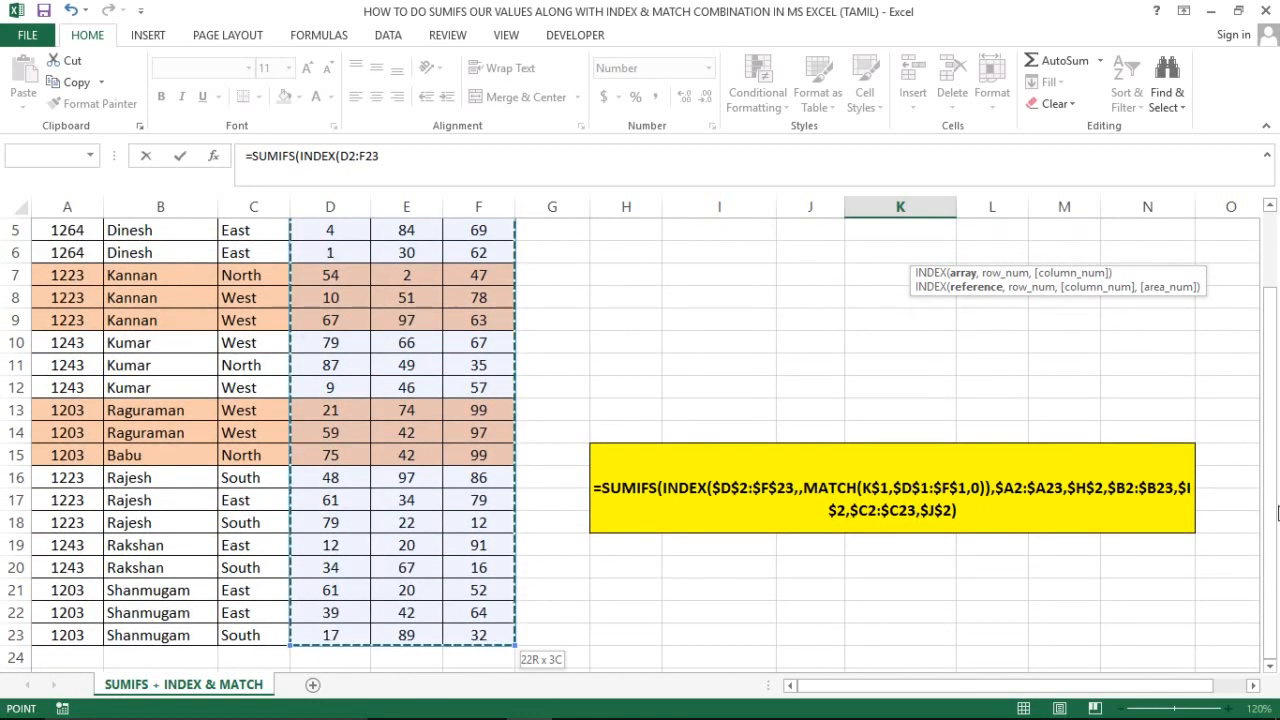
pyautogui.moveTo(1272, 497); pyautogui.dragTo(1268, 325)
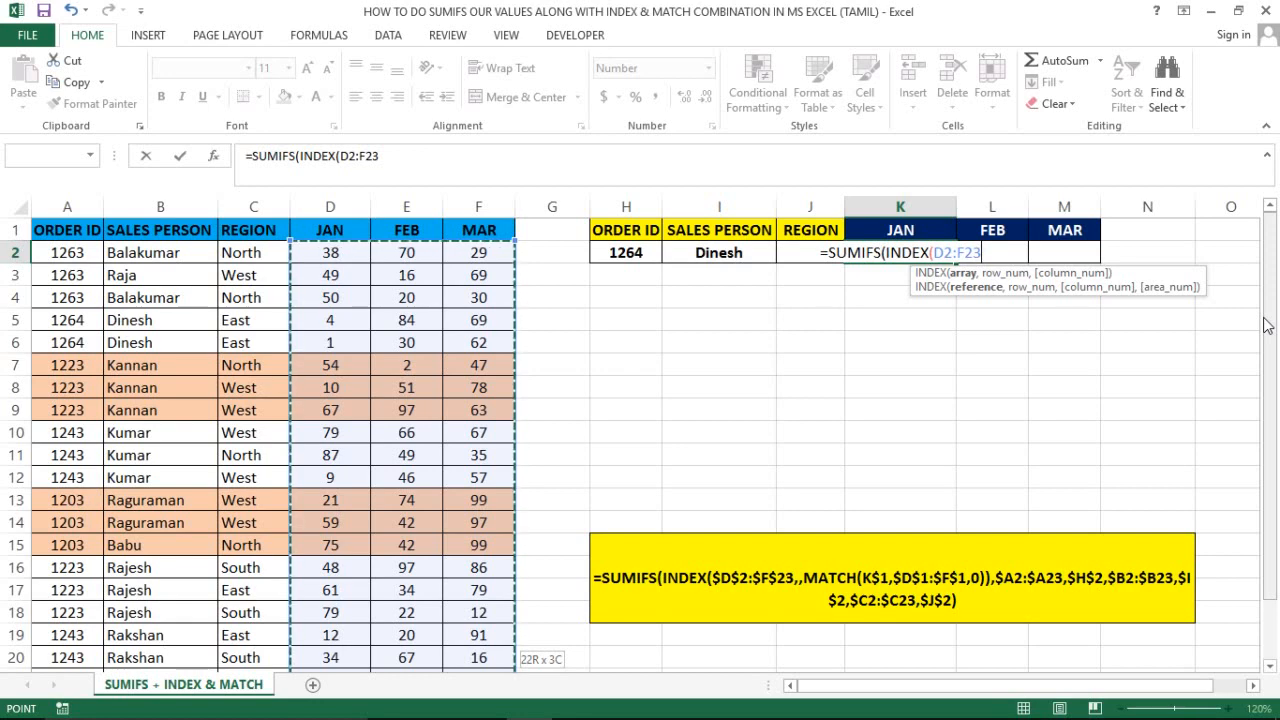
pyautogui.press('F4')
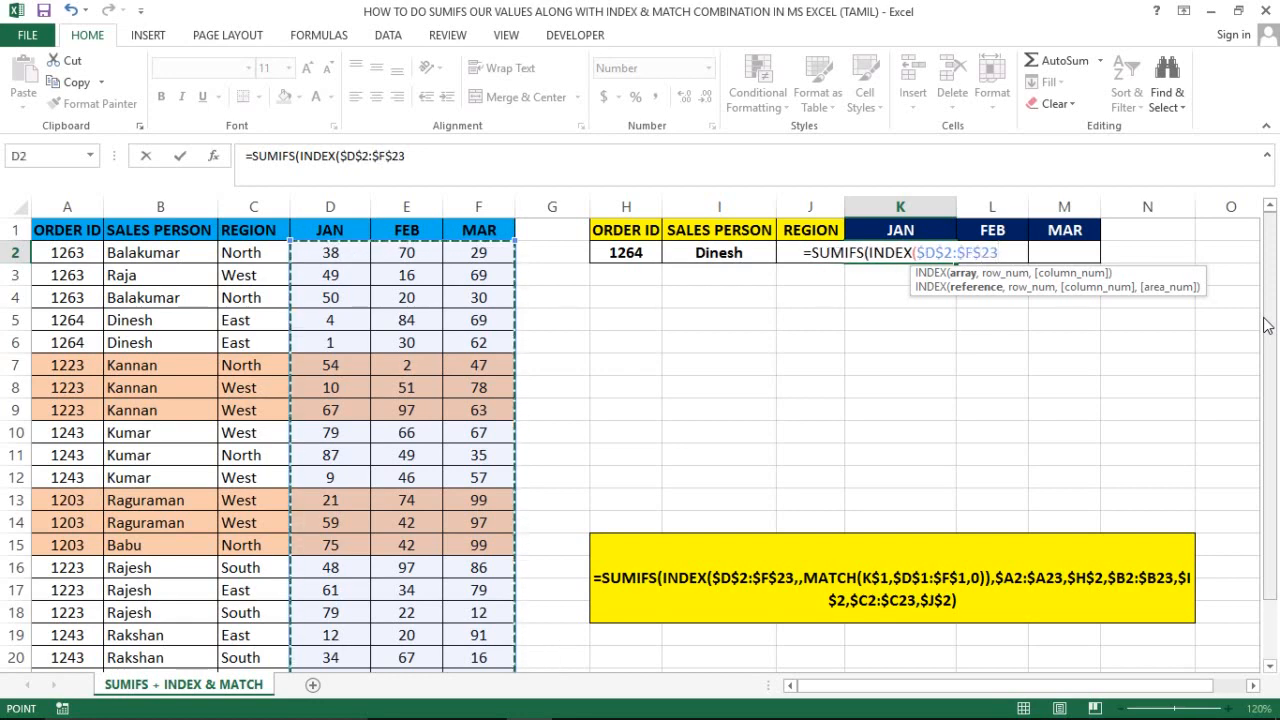
pyautogui.write(',')
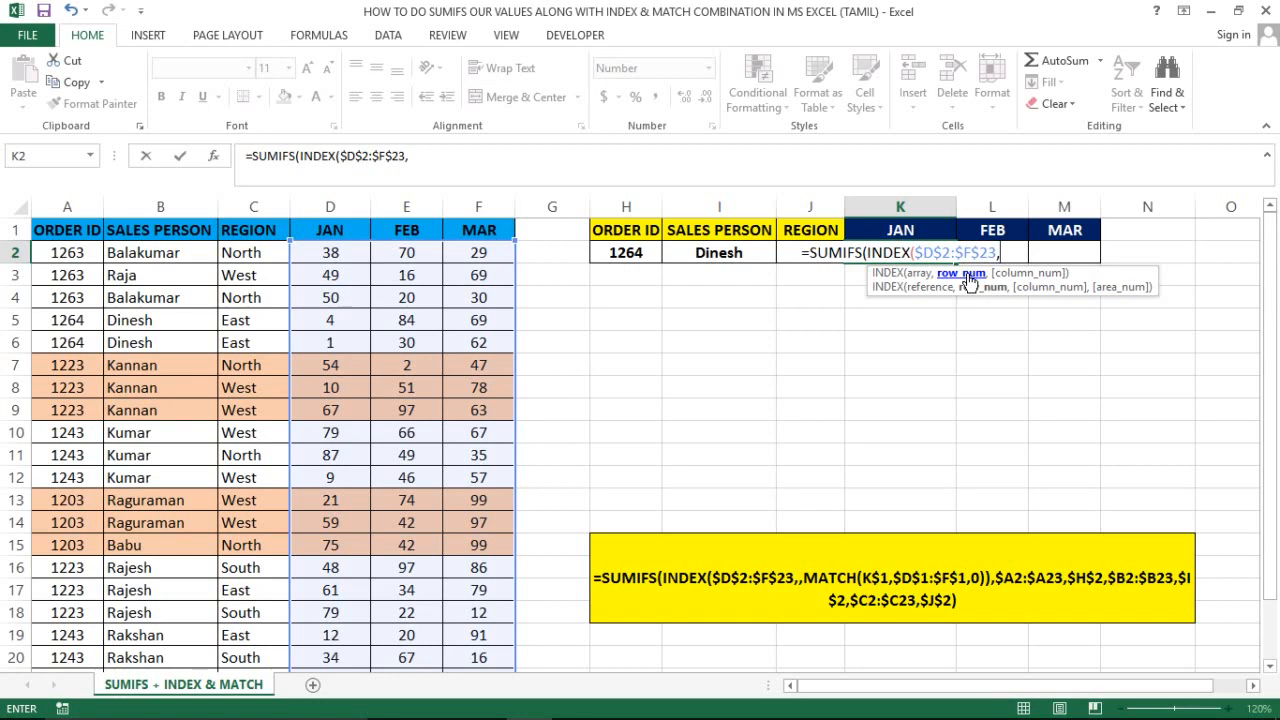
pyautogui.write(',')
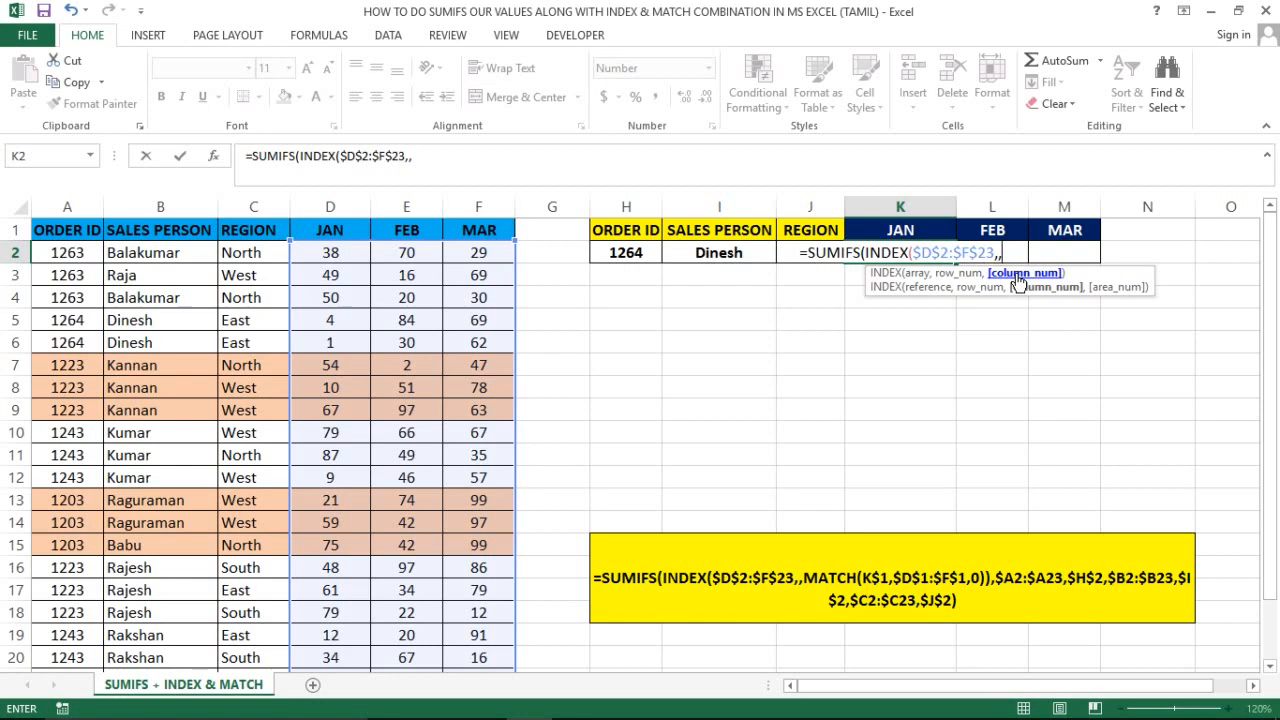
# Add a MATCH function as the INDEX column number, with K$1 as the row-locked lookup value
pyautogui.write('matc')
pyautogui.press('Tab')
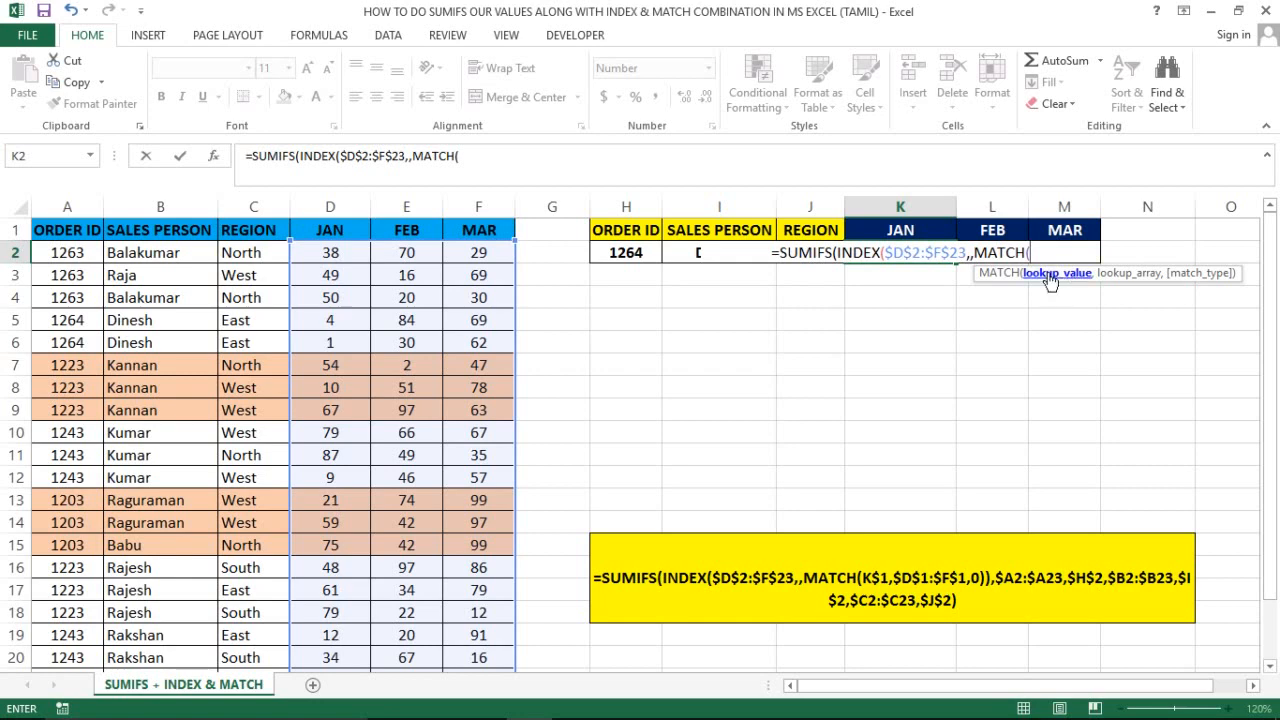
pyautogui.click(900, 230)
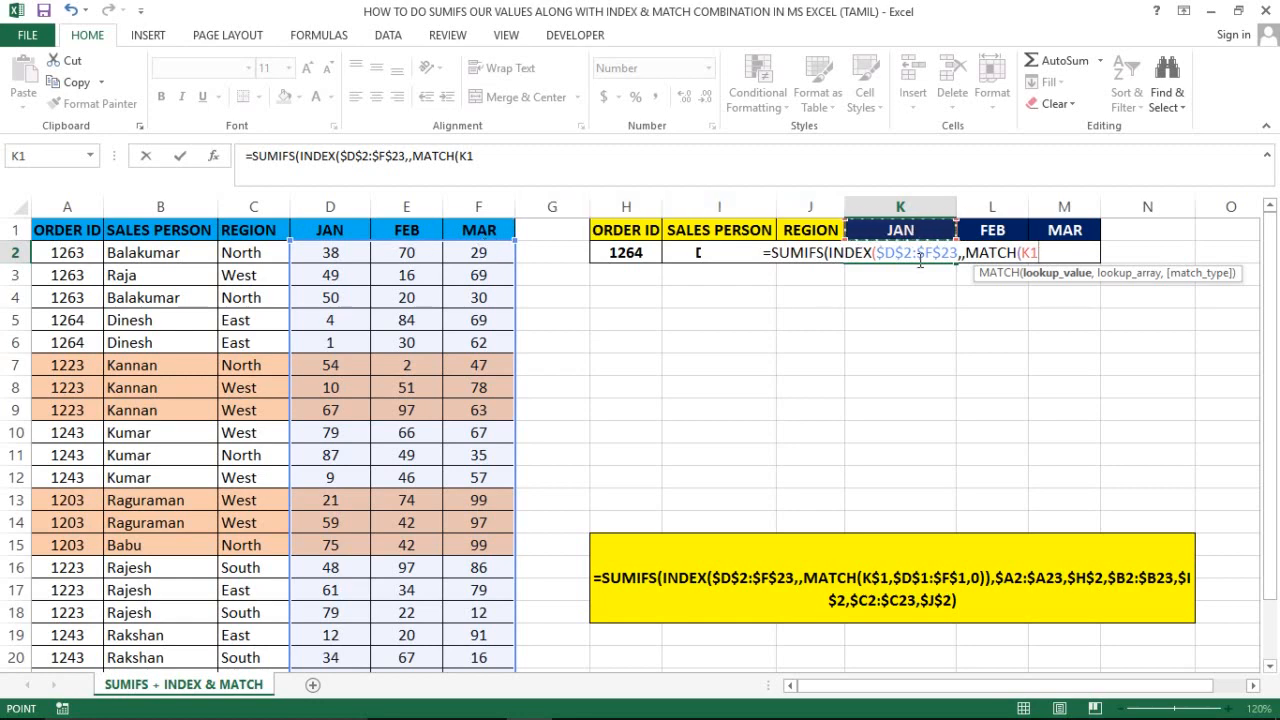
pyautogui.press('F4')
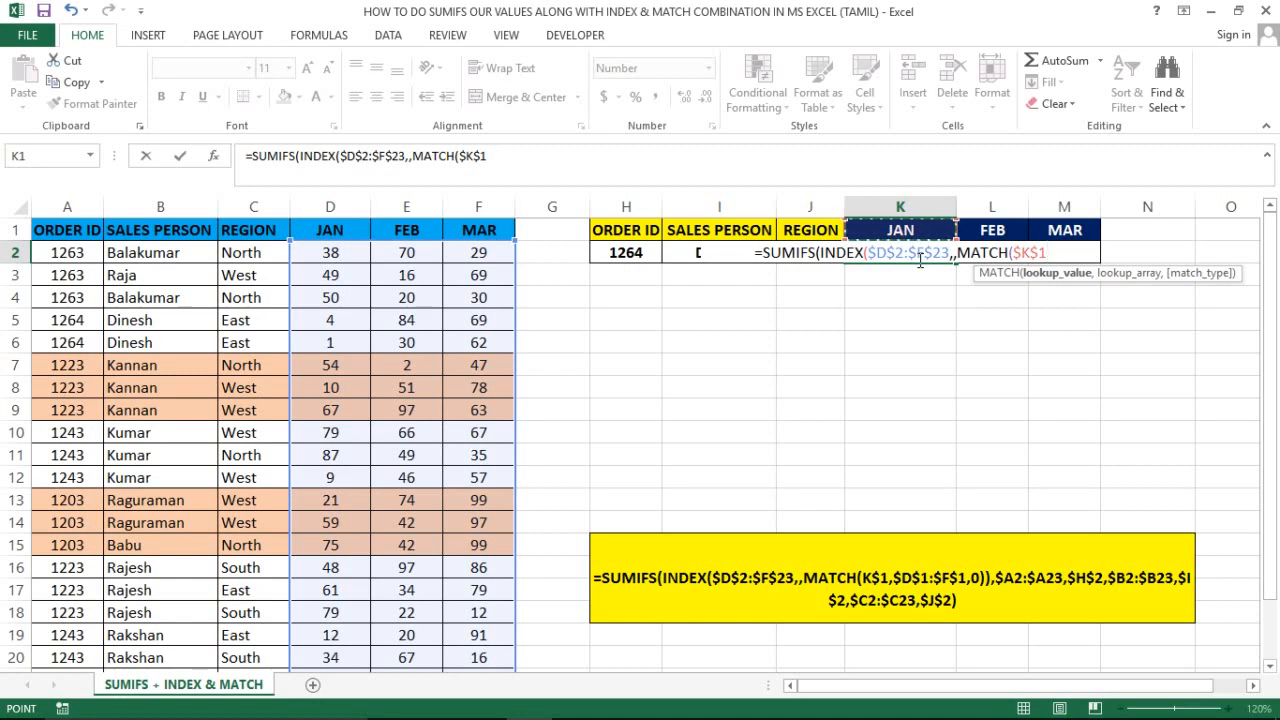
pyautogui.press('F4')
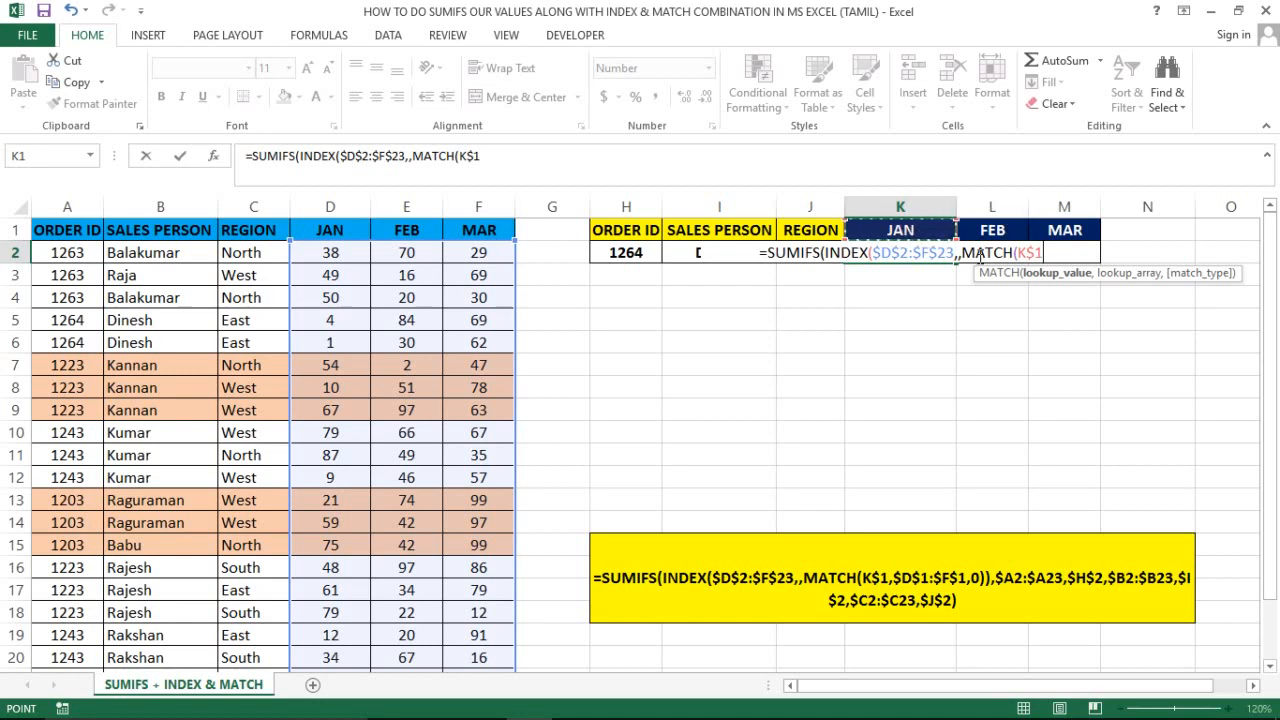
pyautogui.write(',')
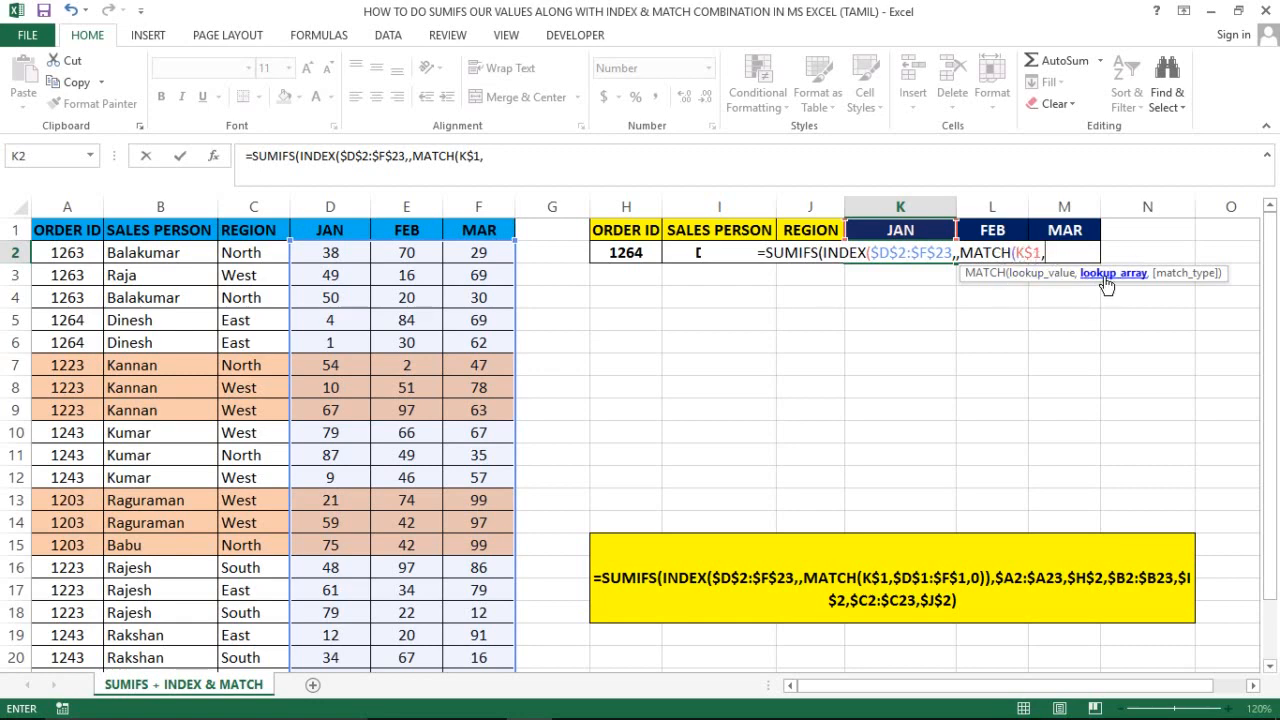
# Complete the MATCH function with the absolute lookup array $D$1:$F$1 and match type 0 for an exact match
pyautogui.click(323, 228)
pyautogui.hotkey('shift', 'Right')
pyautogui.hotkey('shift', 'Right')
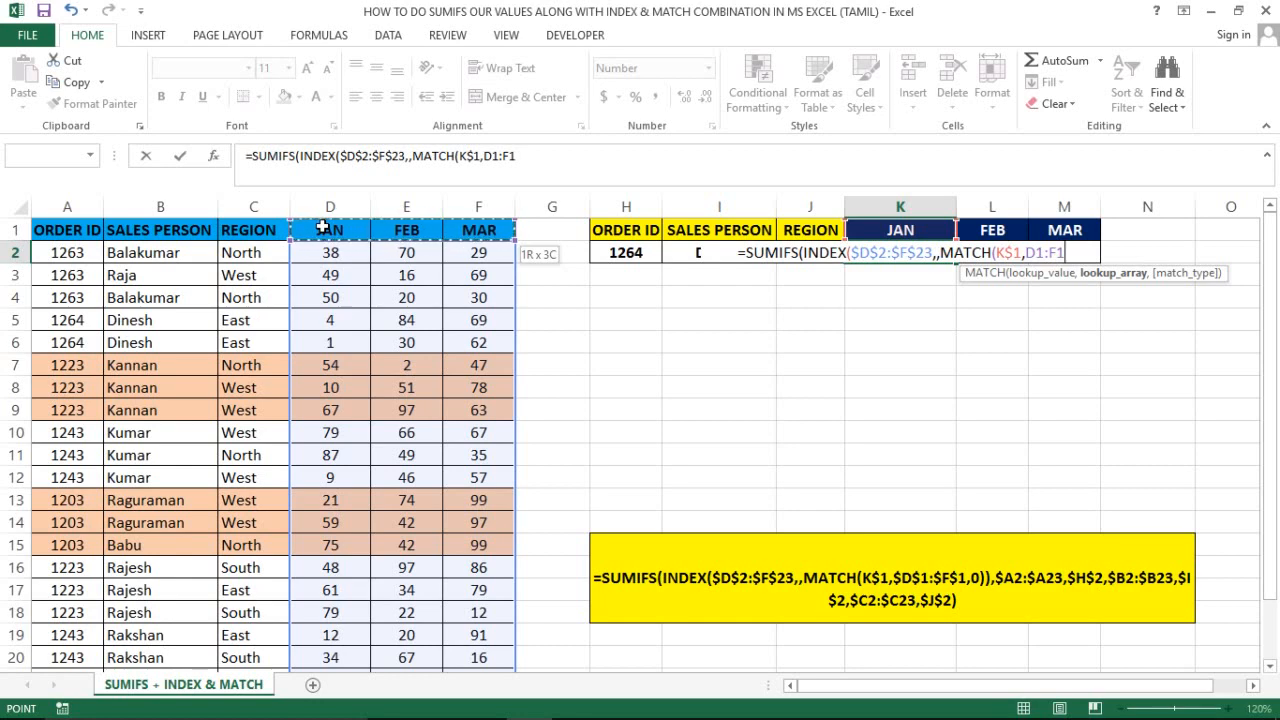
pyautogui.press('F4')
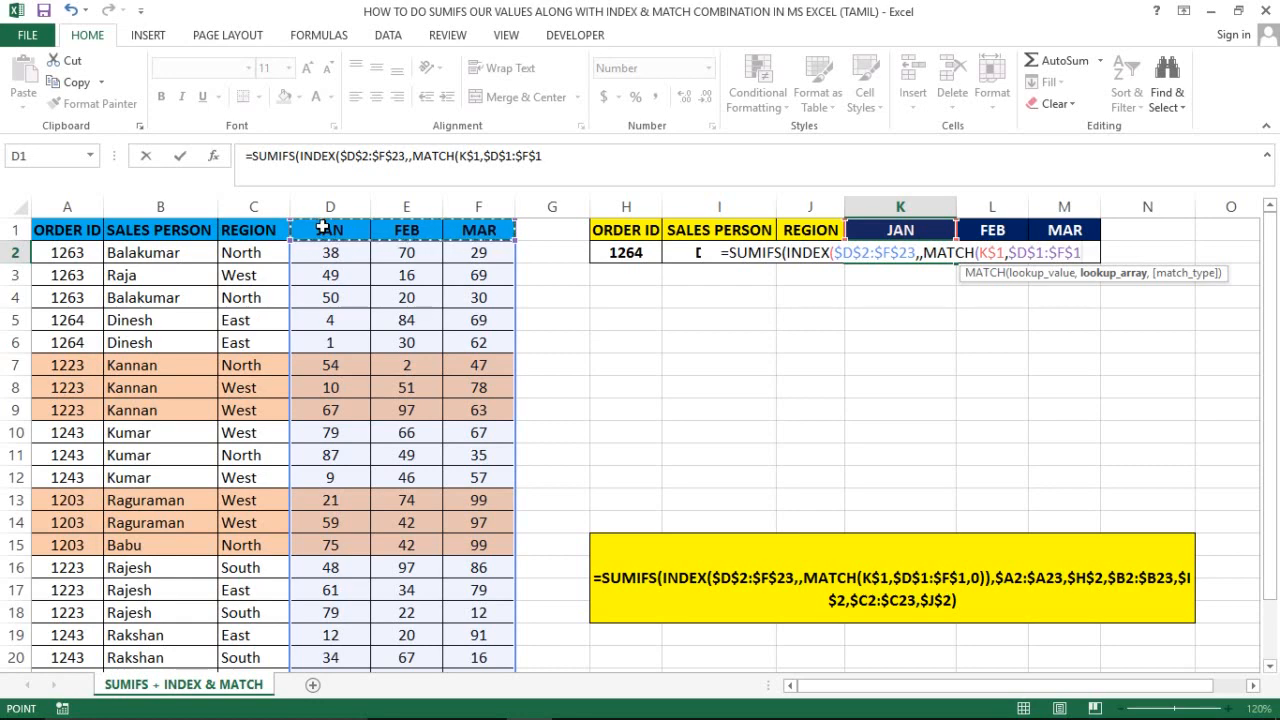
pyautogui.write(',')
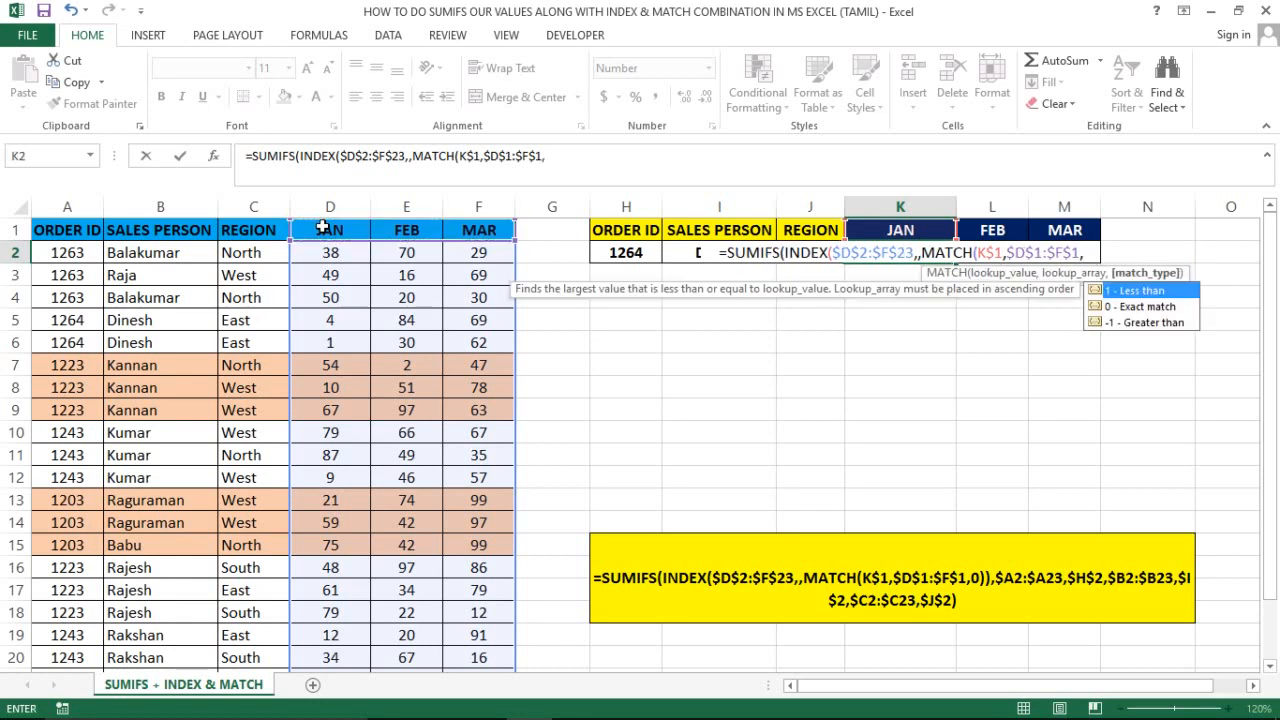
pyautogui.write('0')
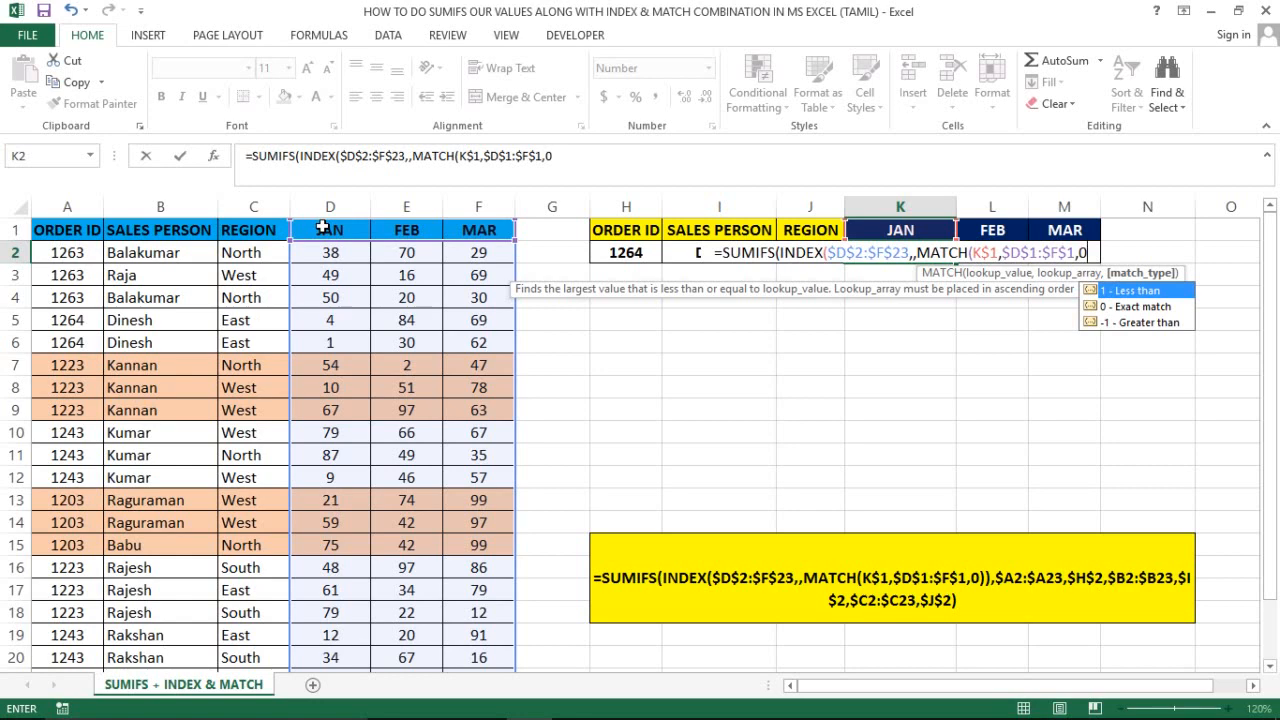
pyautogui.write(')')
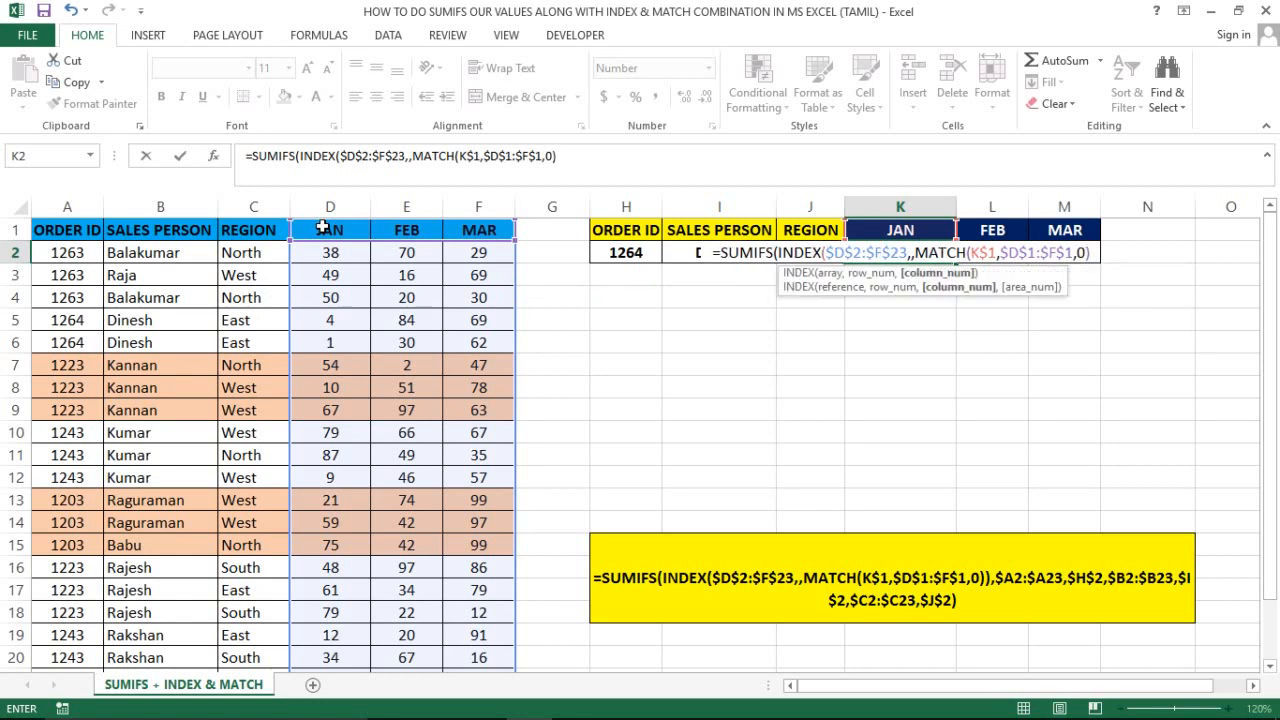
# Close the nested INDEX function and add the column-locked order ID range $A2:$A23 as the first SUMIFS criteria range
pyautogui.write(')')
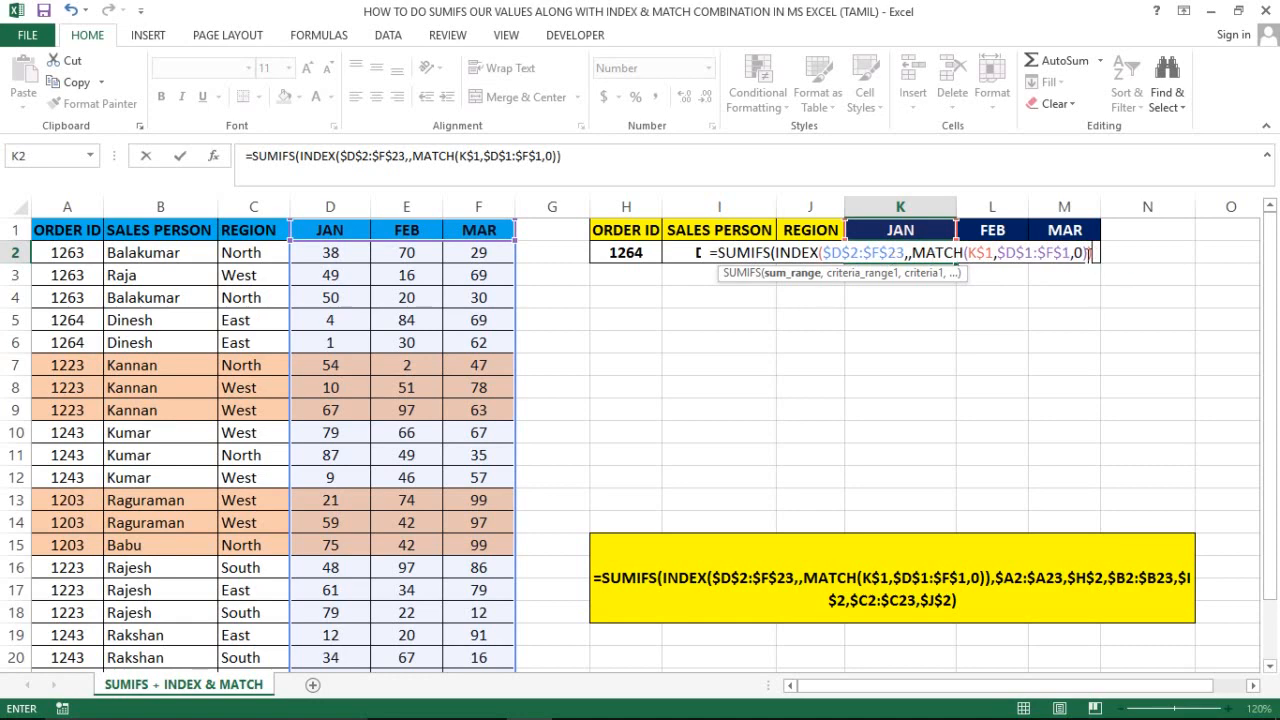
pyautogui.write(',')
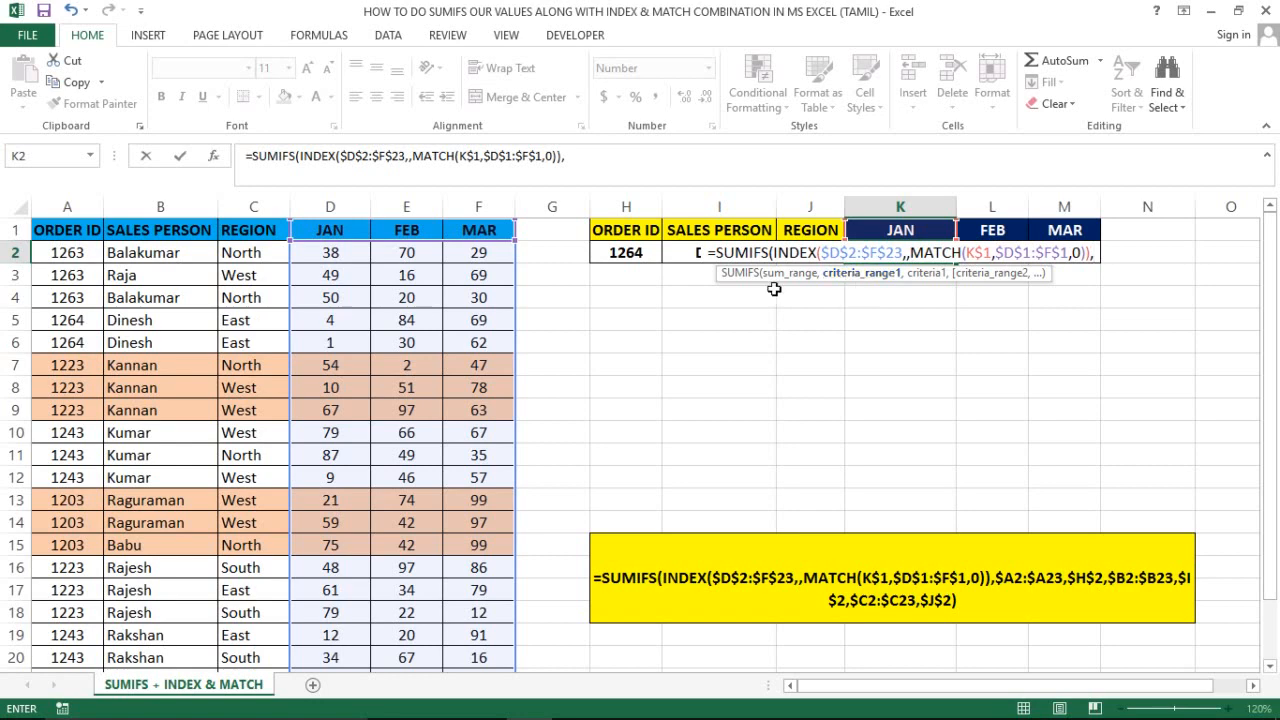
pyautogui.click(87, 246)
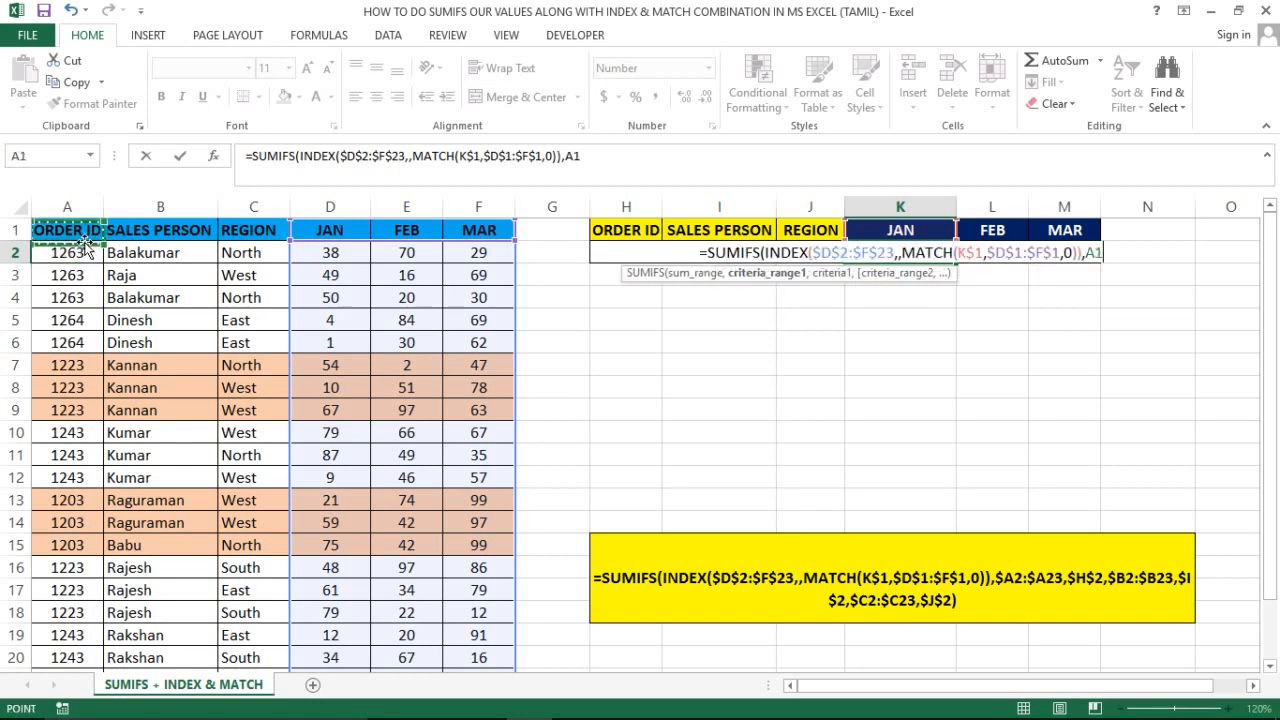
pyautogui.hotkey('ctrl', 'shift', 'Down')
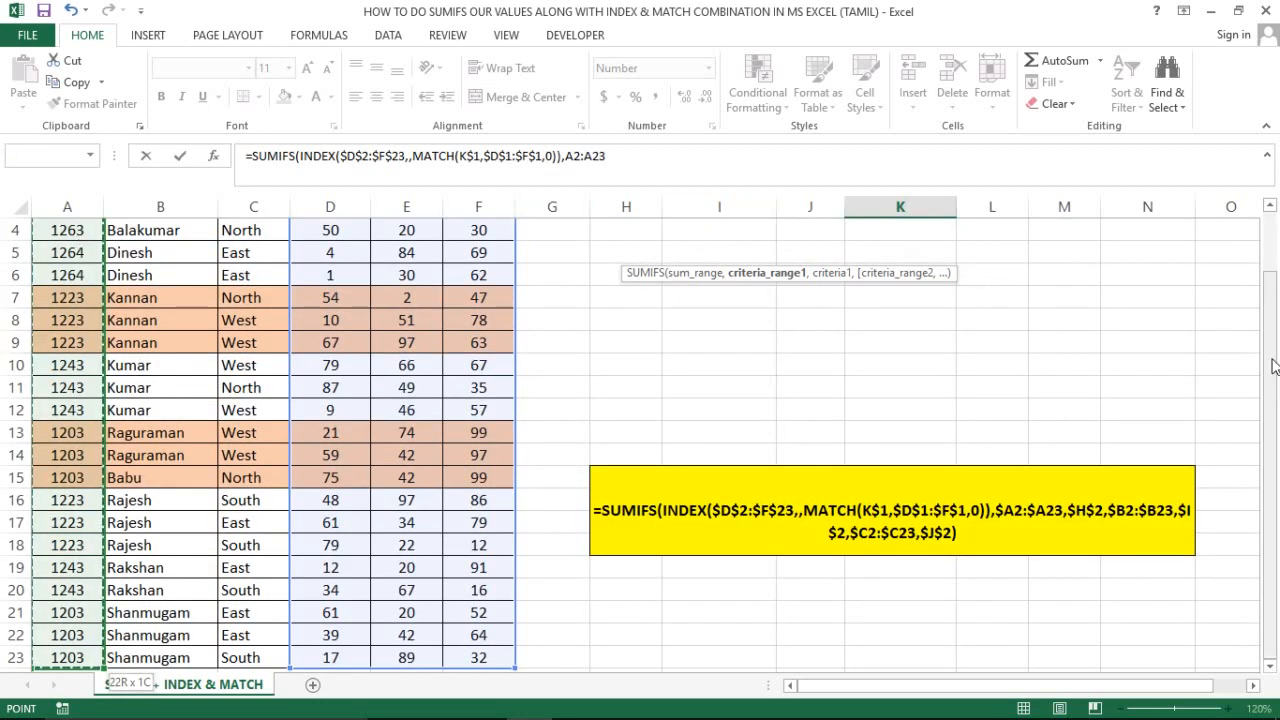
pyautogui.moveTo(1274, 366); pyautogui.dragTo(1262, 270)
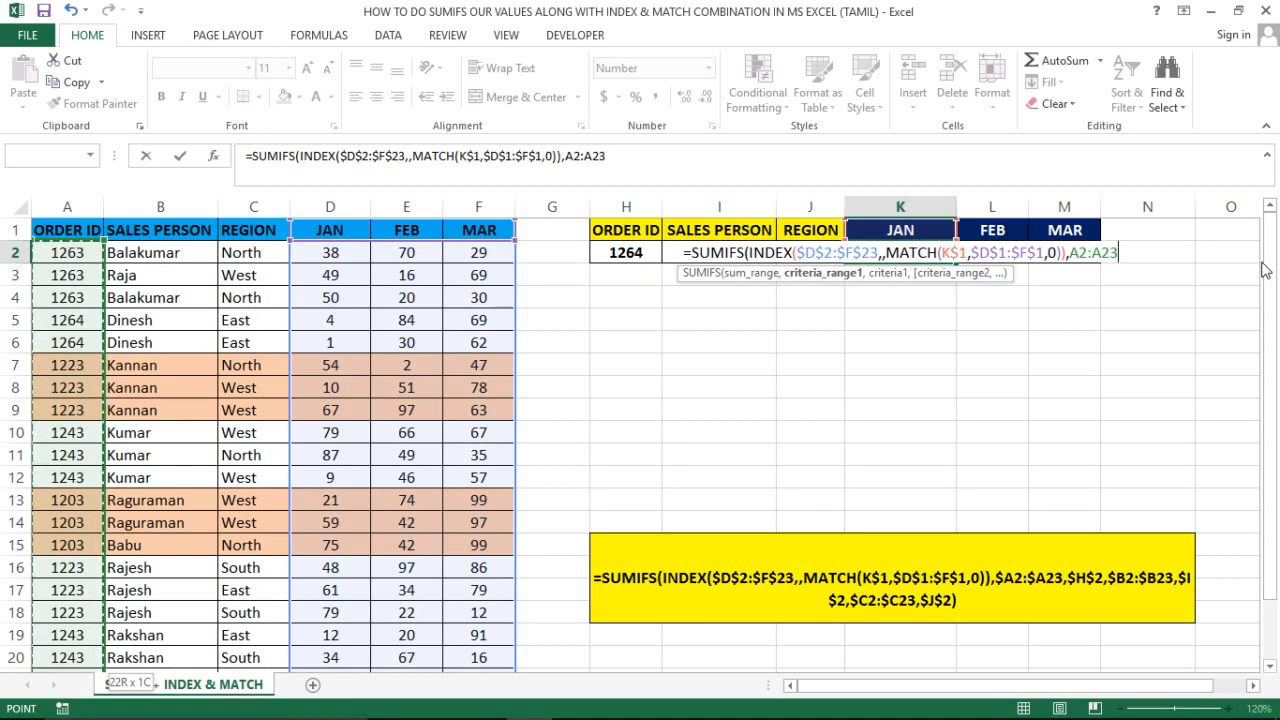
pyautogui.press('F4')
pyautogui.press('F4')
pyautogui.press('F4')
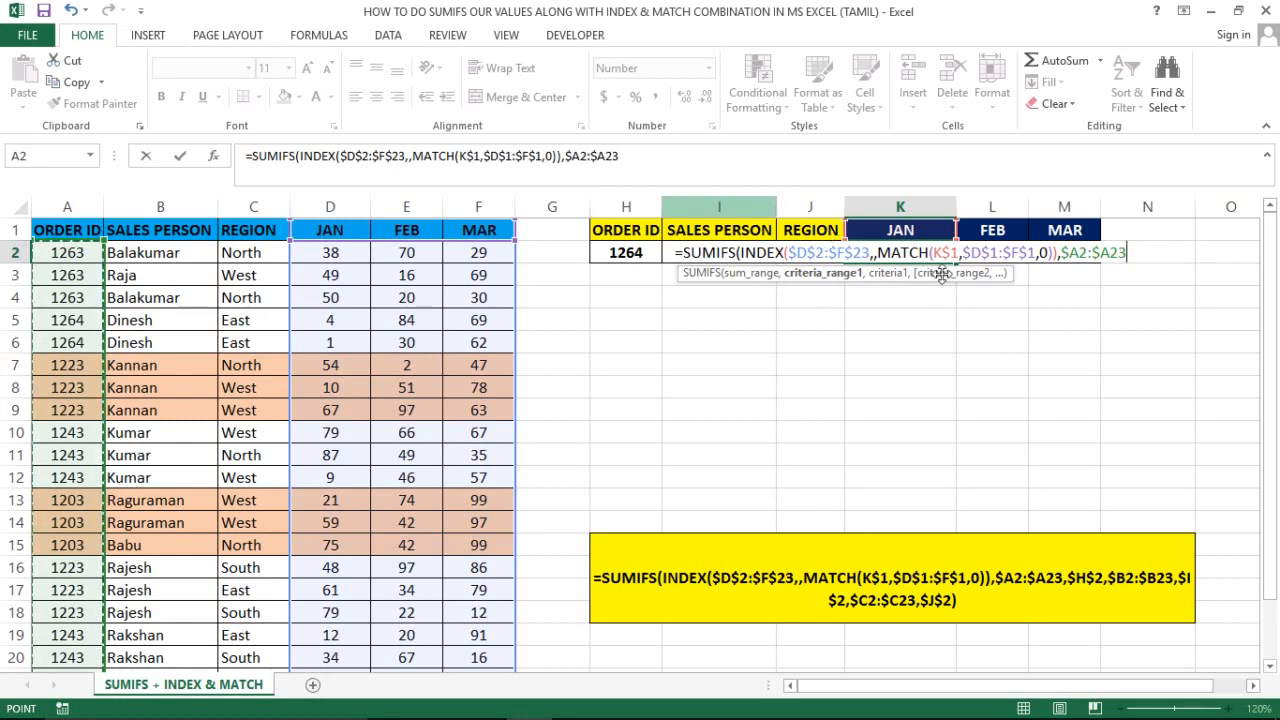
pyautogui.write(',')
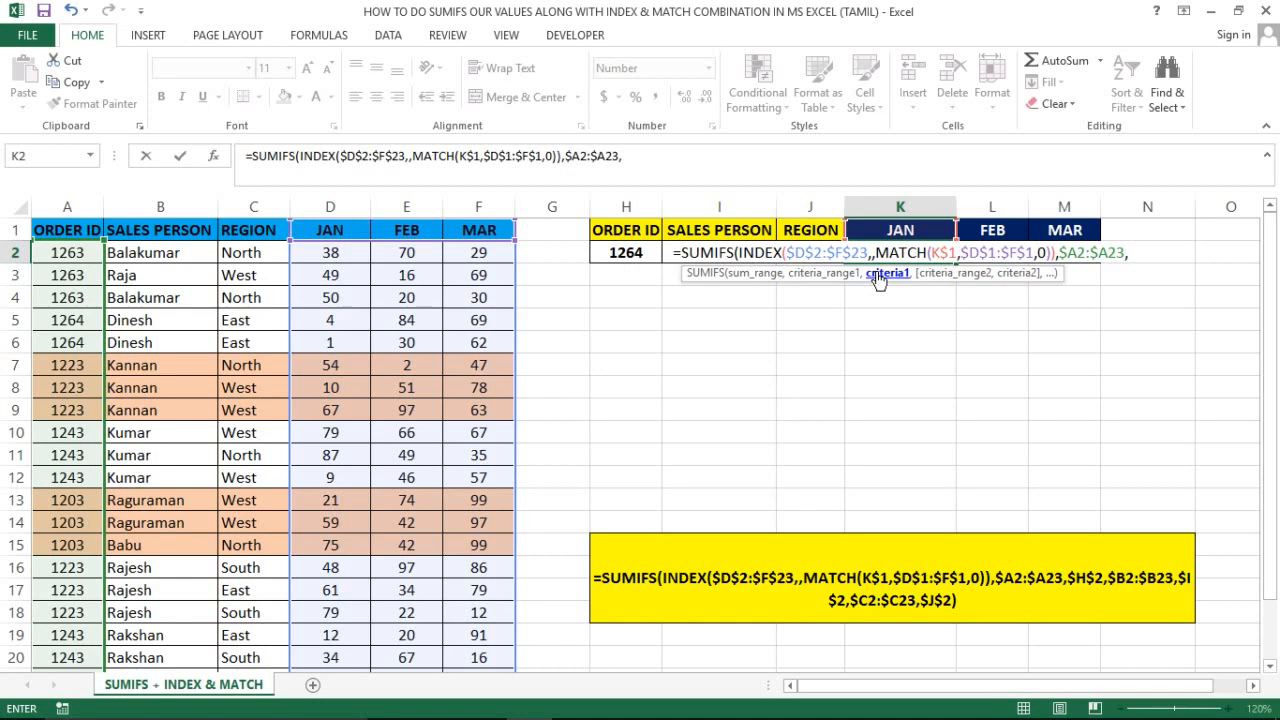
# Use the order ID in $H$2 as the first criterion, as an absolute reference
pyautogui.click(609, 253)
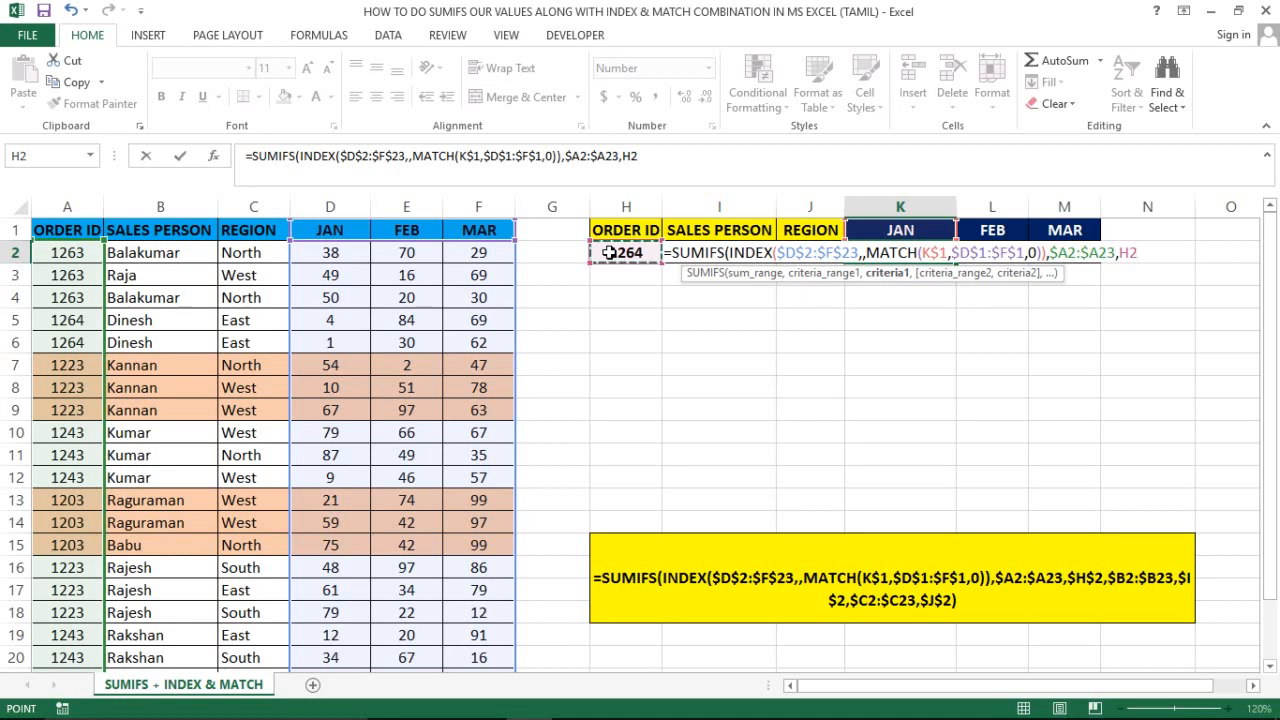
pyautogui.press('F4')
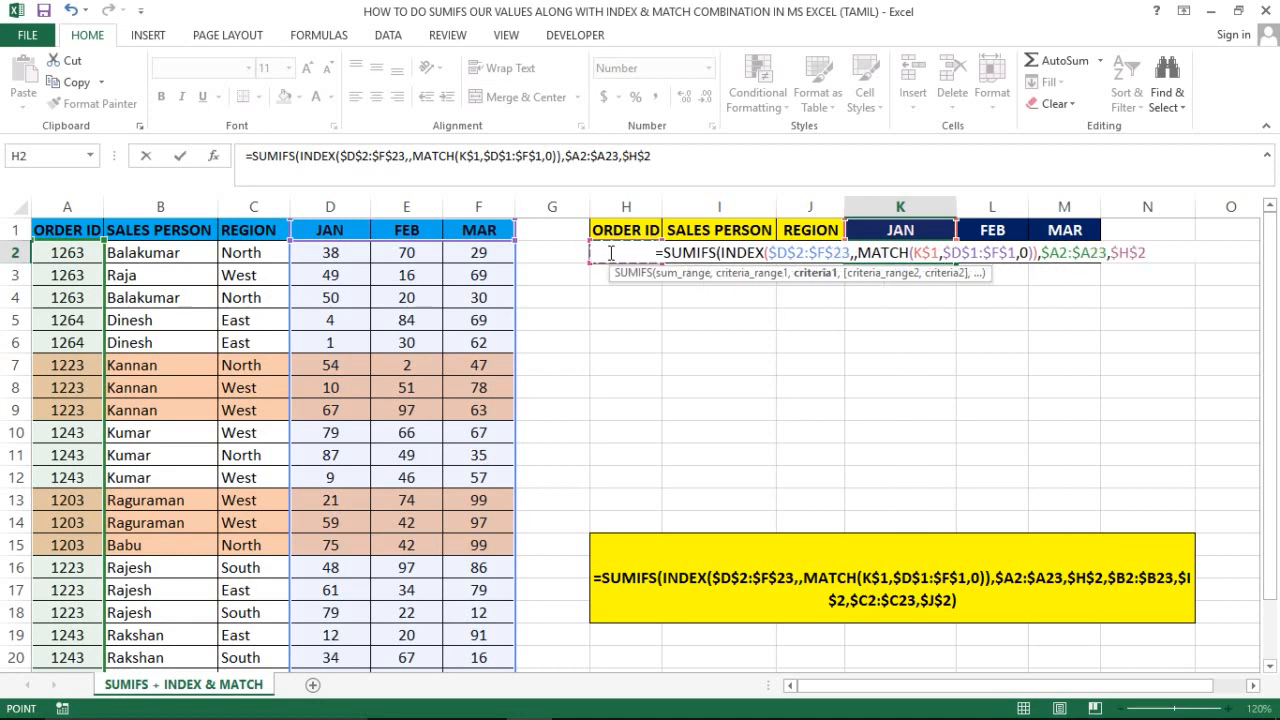
pyautogui.write(',')
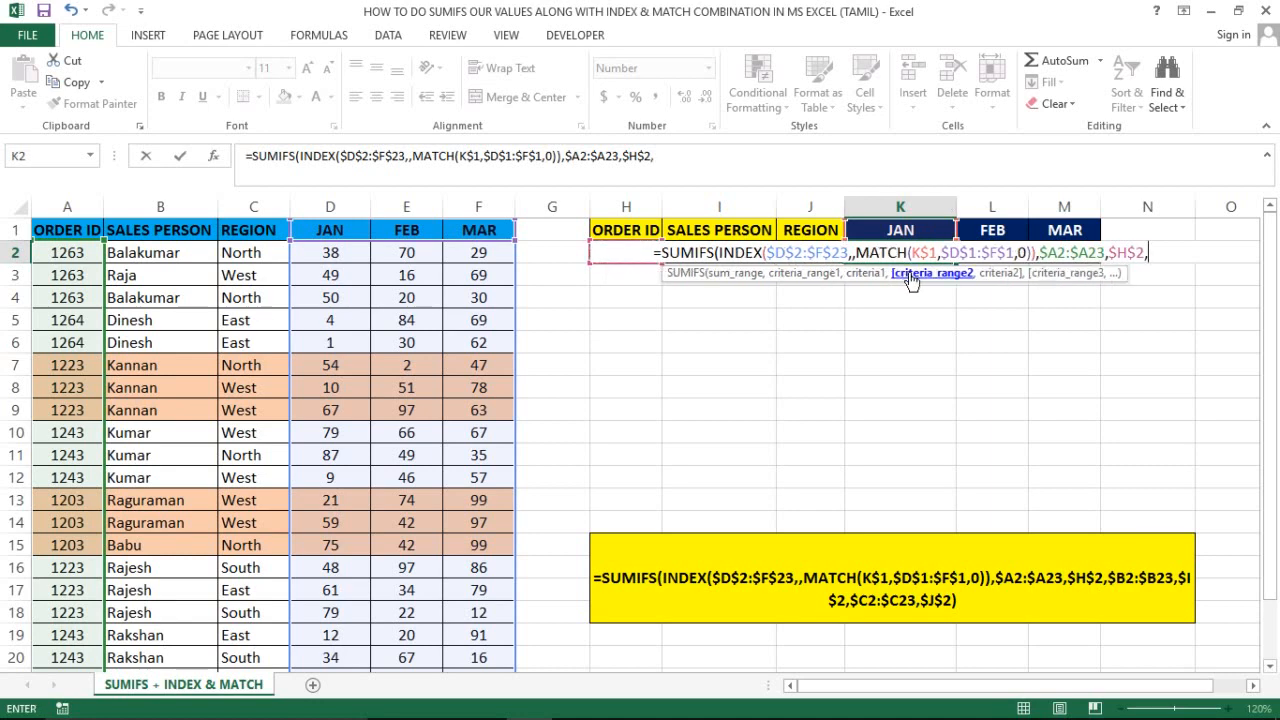
# Add the column-locked sales person range $B2:$B23 as the second criteria range
pyautogui.click(157, 249)
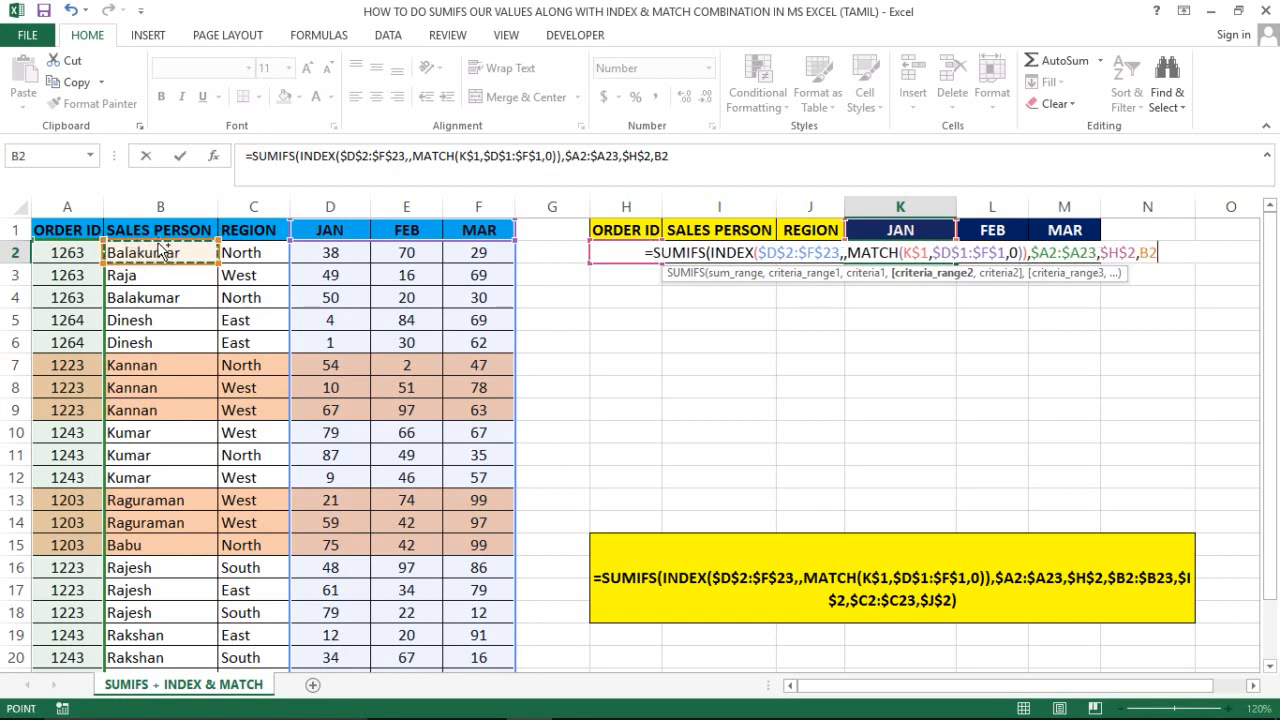
pyautogui.hotkey('ctrl', 'shift', 'Down')
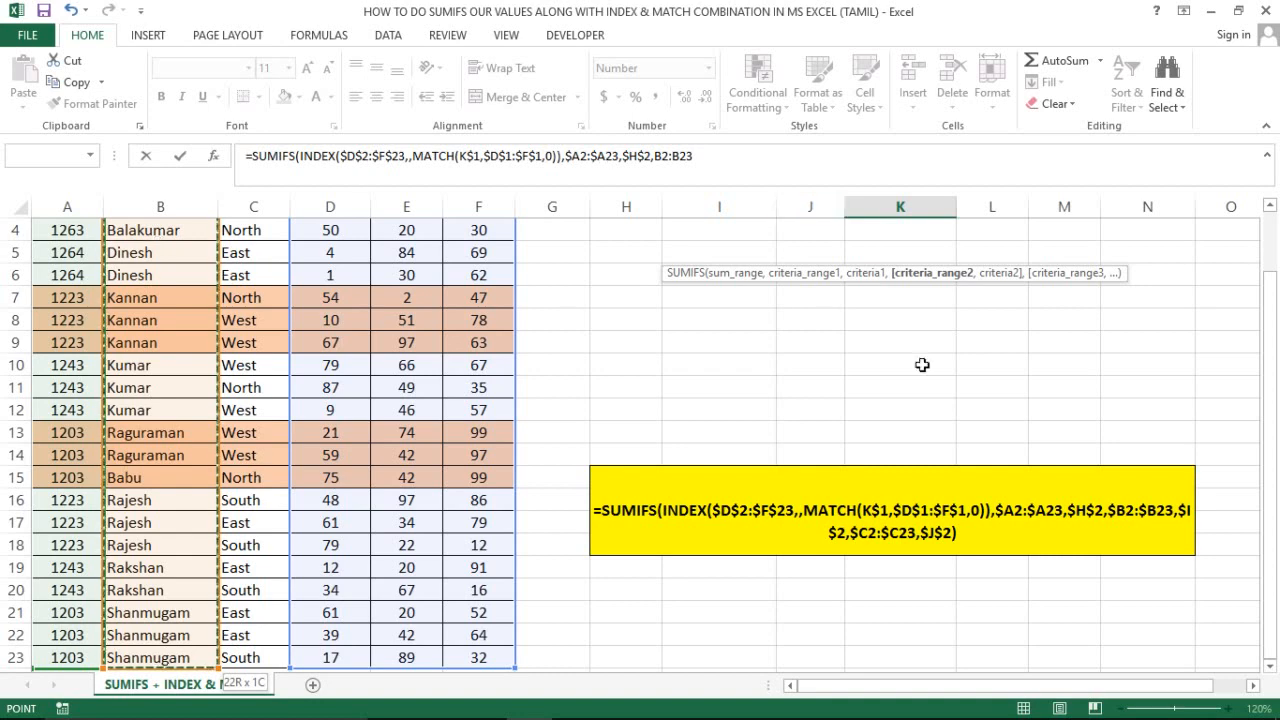
pyautogui.scroll(1, 1273, 393)
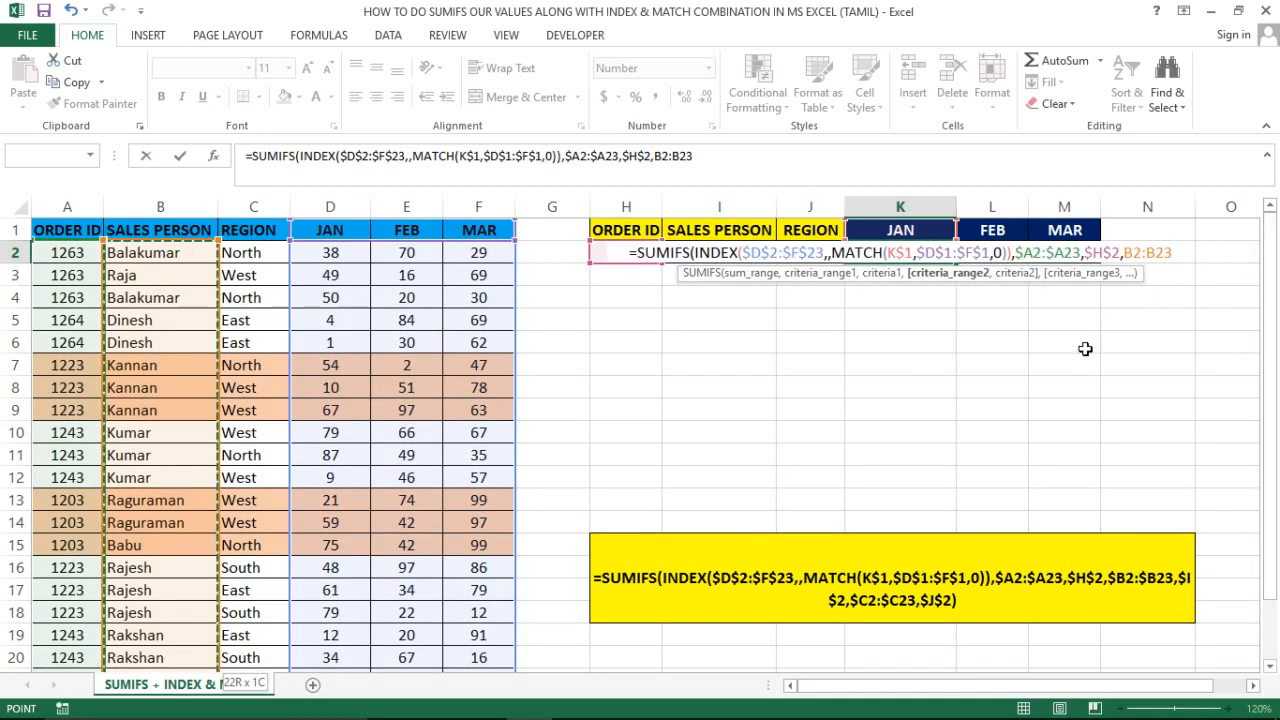
pyautogui.press('F4')
pyautogui.press('F4')
pyautogui.press('F4')
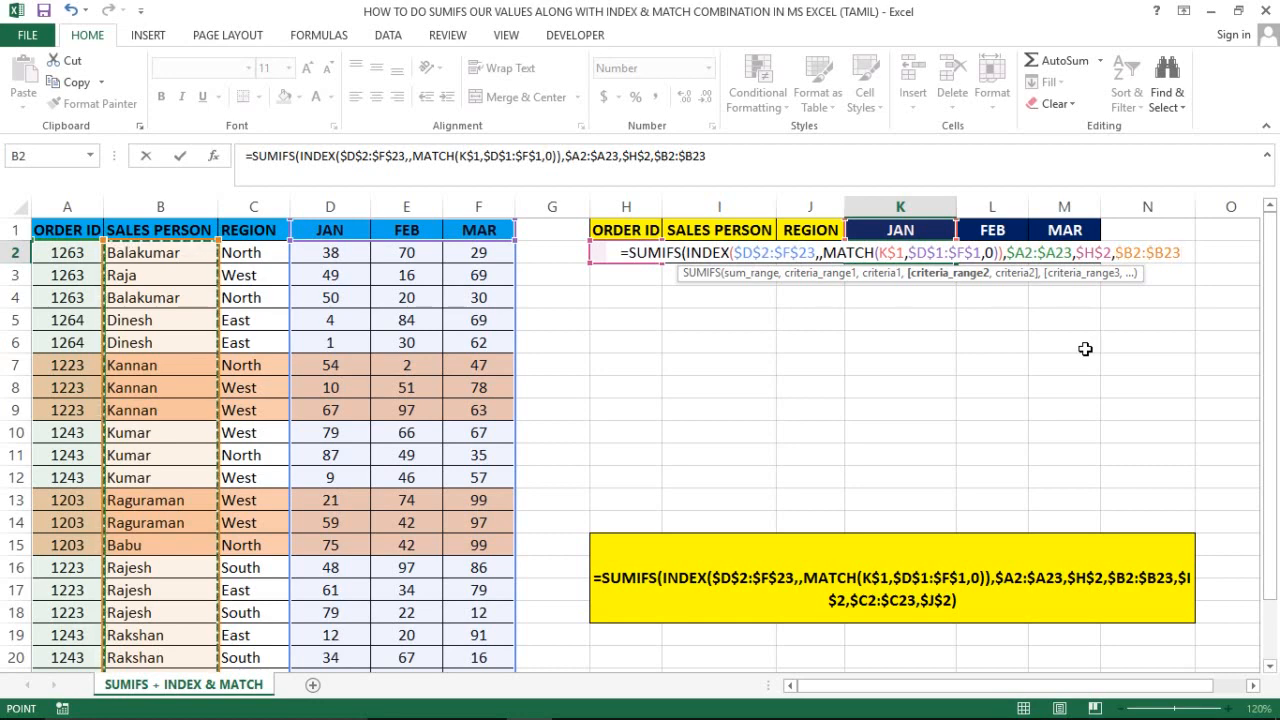
pyautogui.write(',')
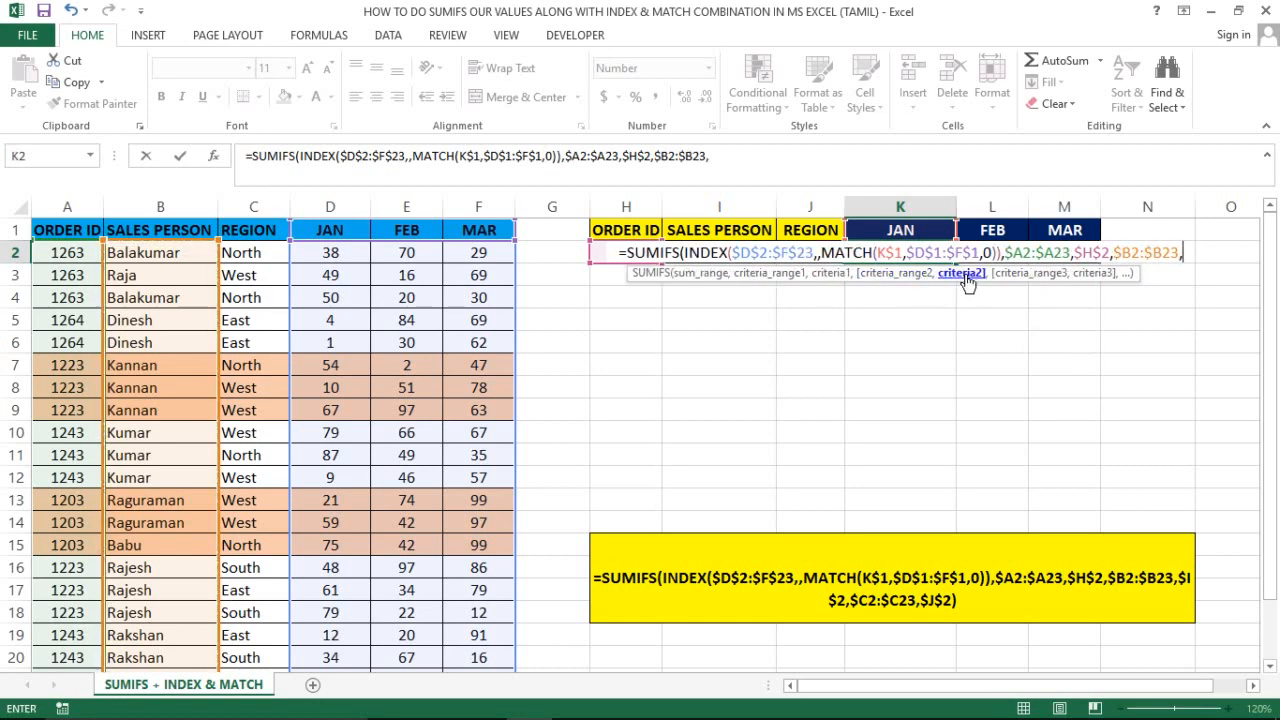
# Use the sales person in $I$2 as the second criterion, as an absolute reference
pyautogui.click(720, 223)
pyautogui.press('Down')
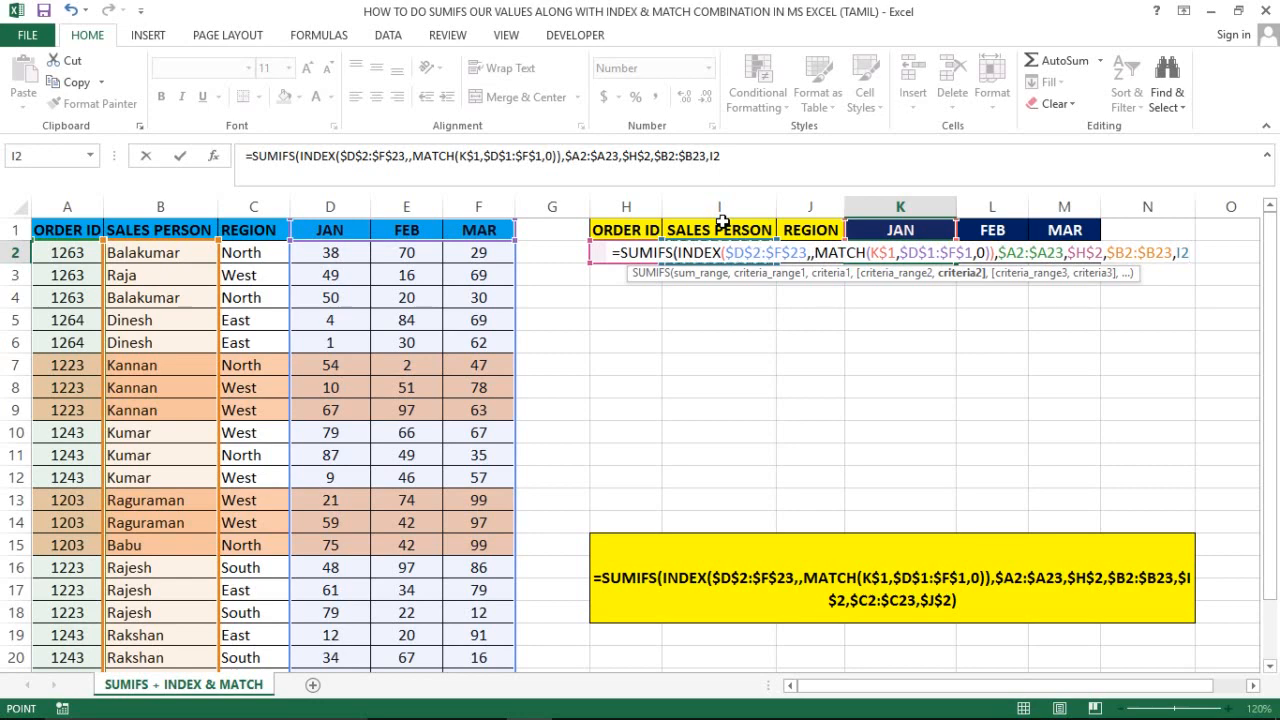
pyautogui.press('F4')
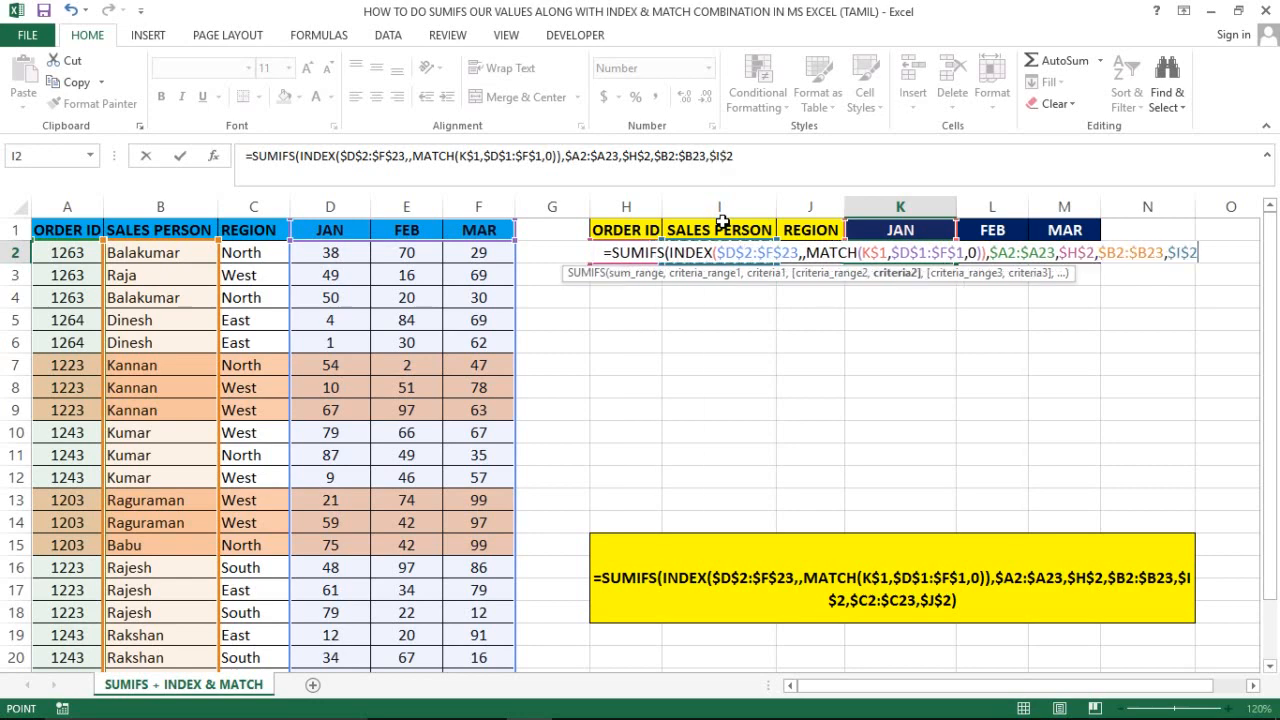
pyautogui.write(',')
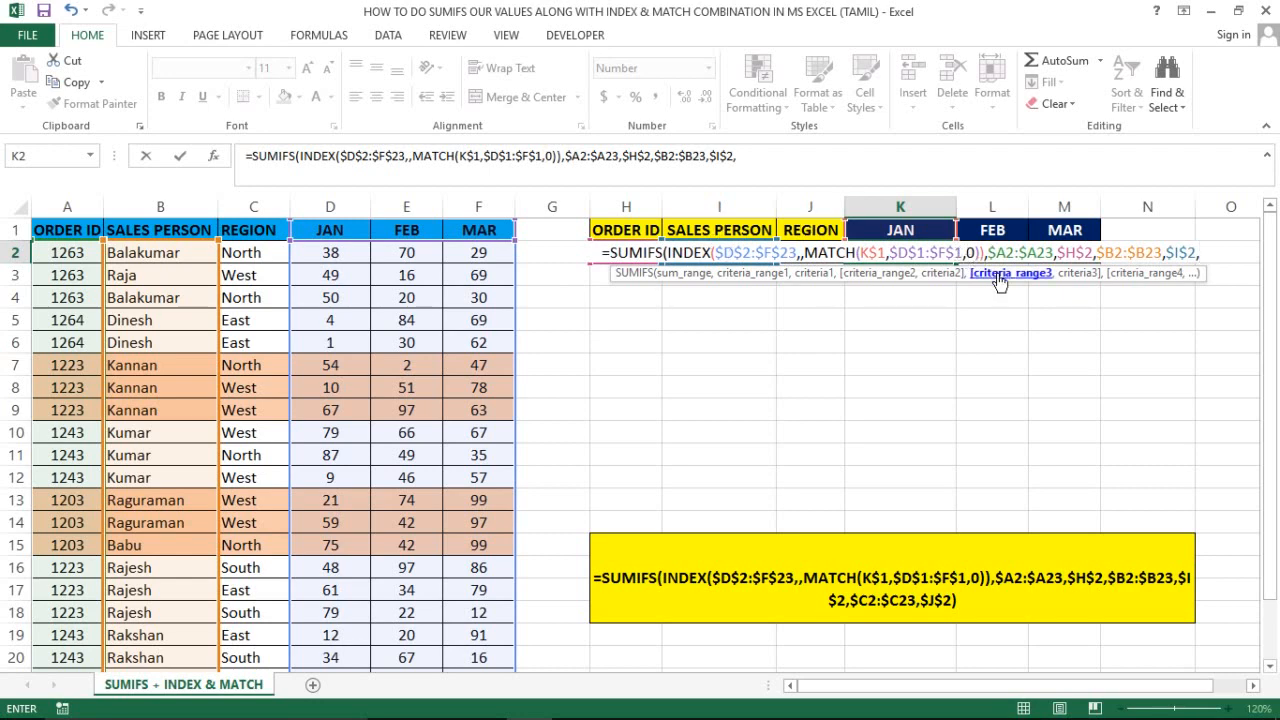
# Add the column-locked region range $C2:$C23 as the third criteria range
pyautogui.click(240, 250)
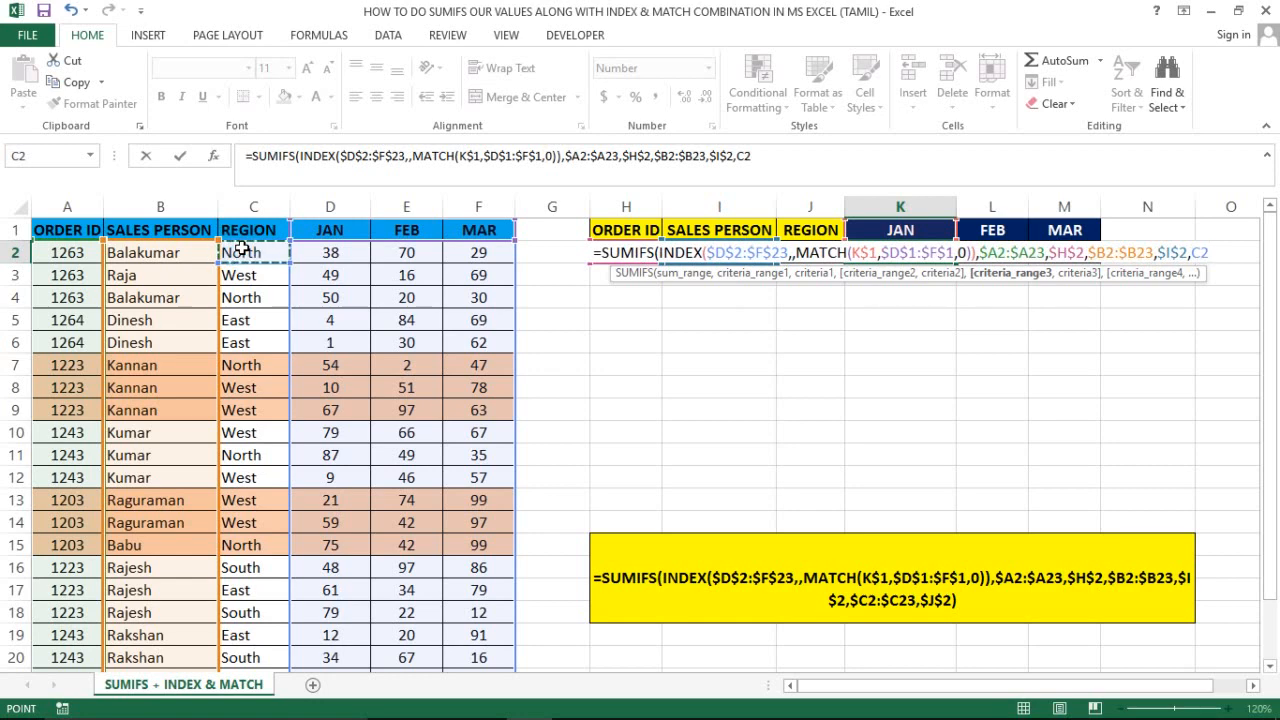
pyautogui.hotkey('ctrl', 'shift', 'Down')
pyautogui.hotkey('shift', 'Down')
pyautogui.hotkey('ctrl', 'shift', 'Down')
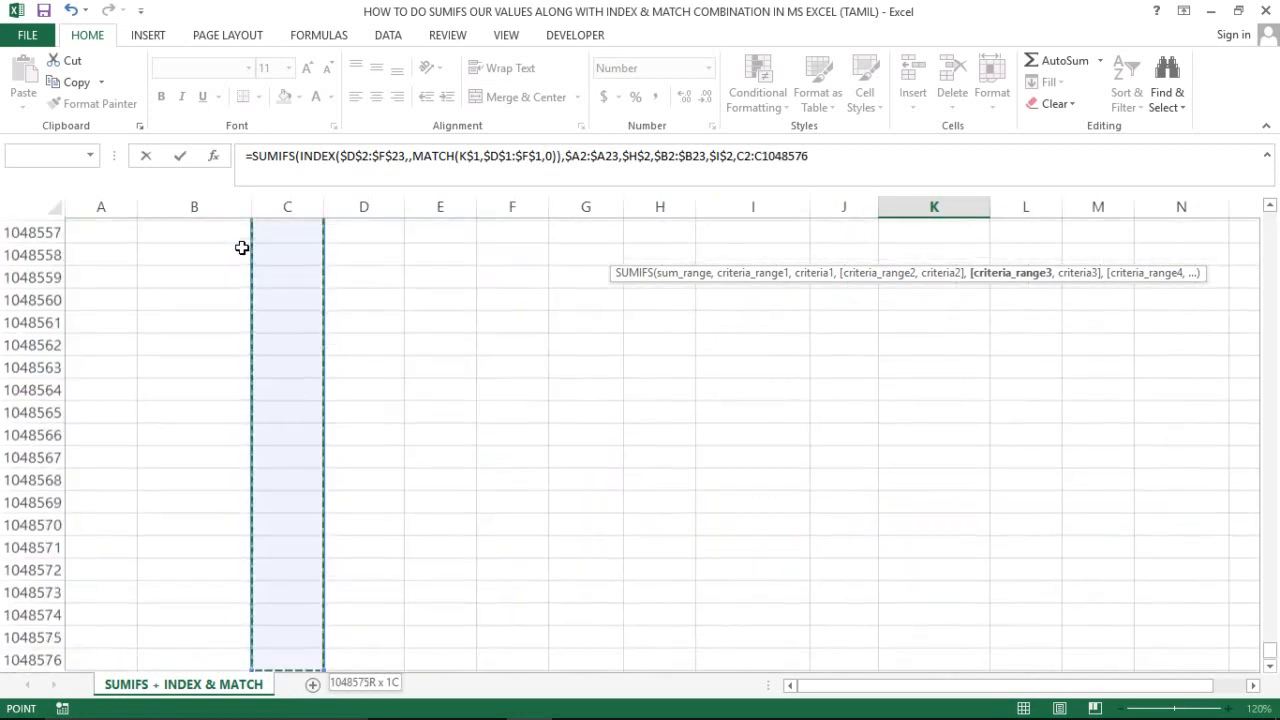
pyautogui.hotkey('ctrl', 'shift', 'Up')
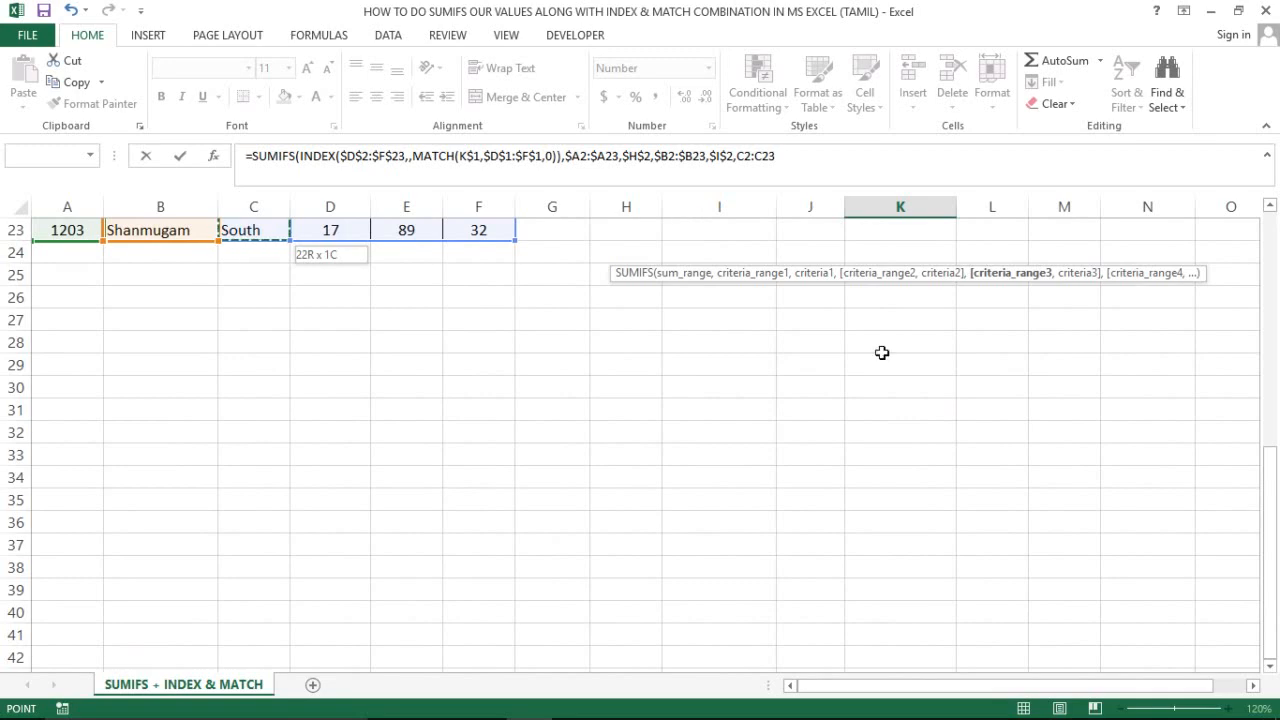
pyautogui.moveTo(1267, 481); pyautogui.dragTo(1270, 226)
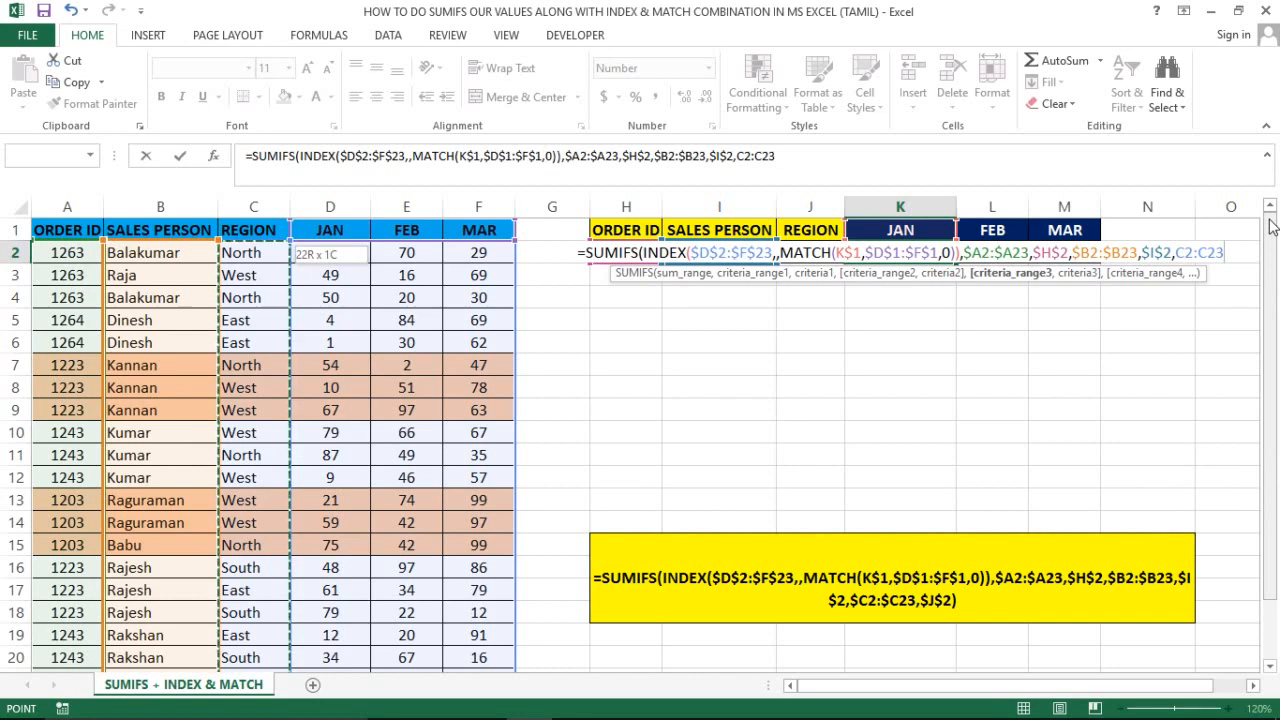
pyautogui.press('F4')
pyautogui.press('F4')
pyautogui.press('F4')
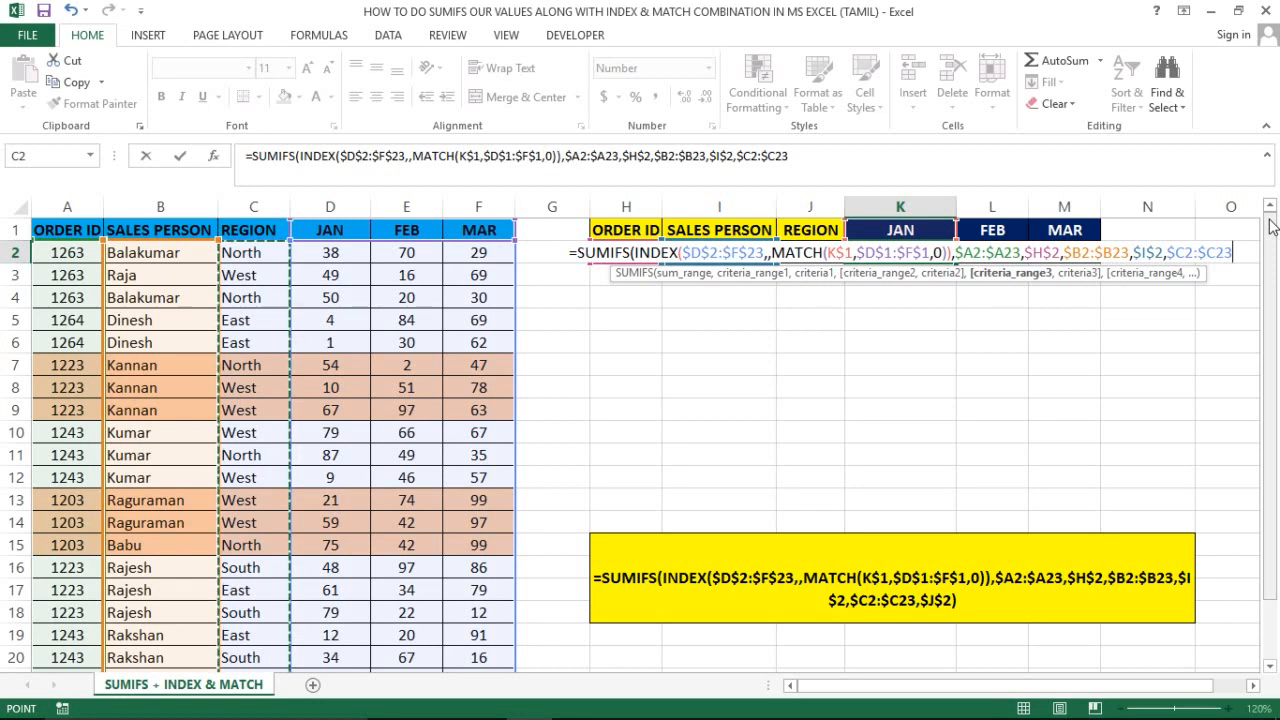
pyautogui.write(',')
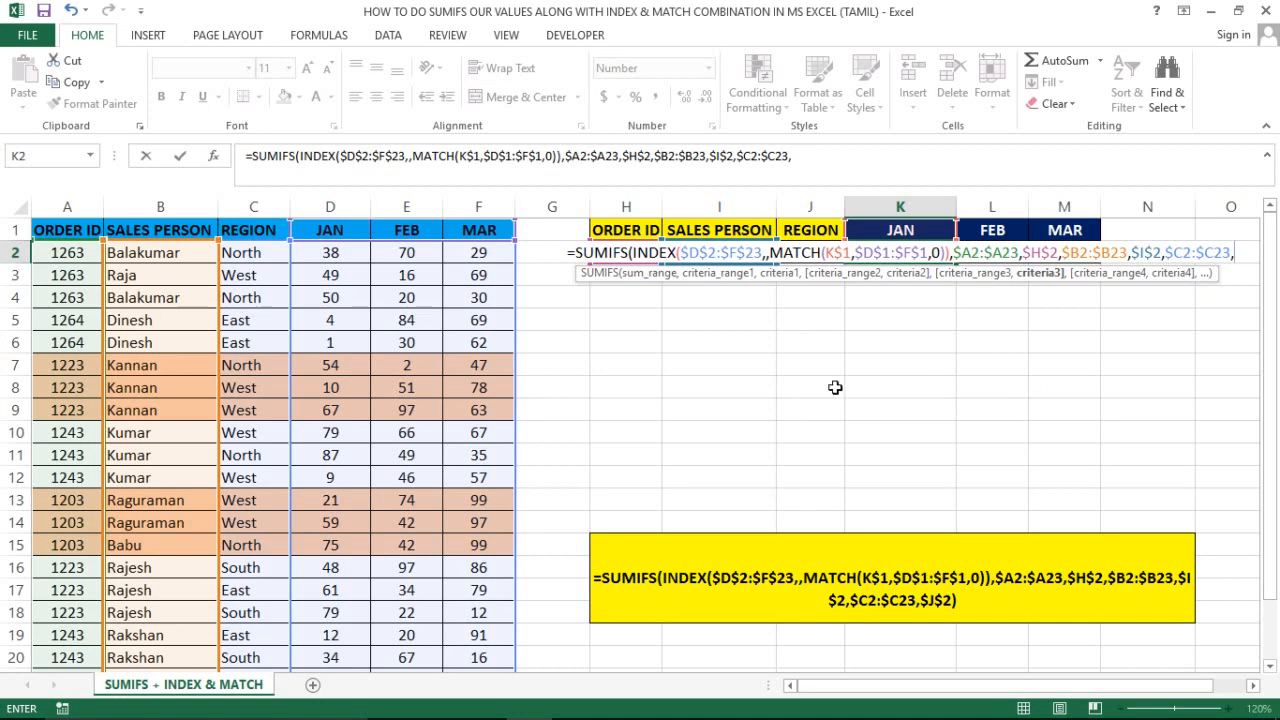
# Use the region in $J$2 as the absolute third criterion, then close and enter the SUMIFS formula
pyautogui.click(723, 316)
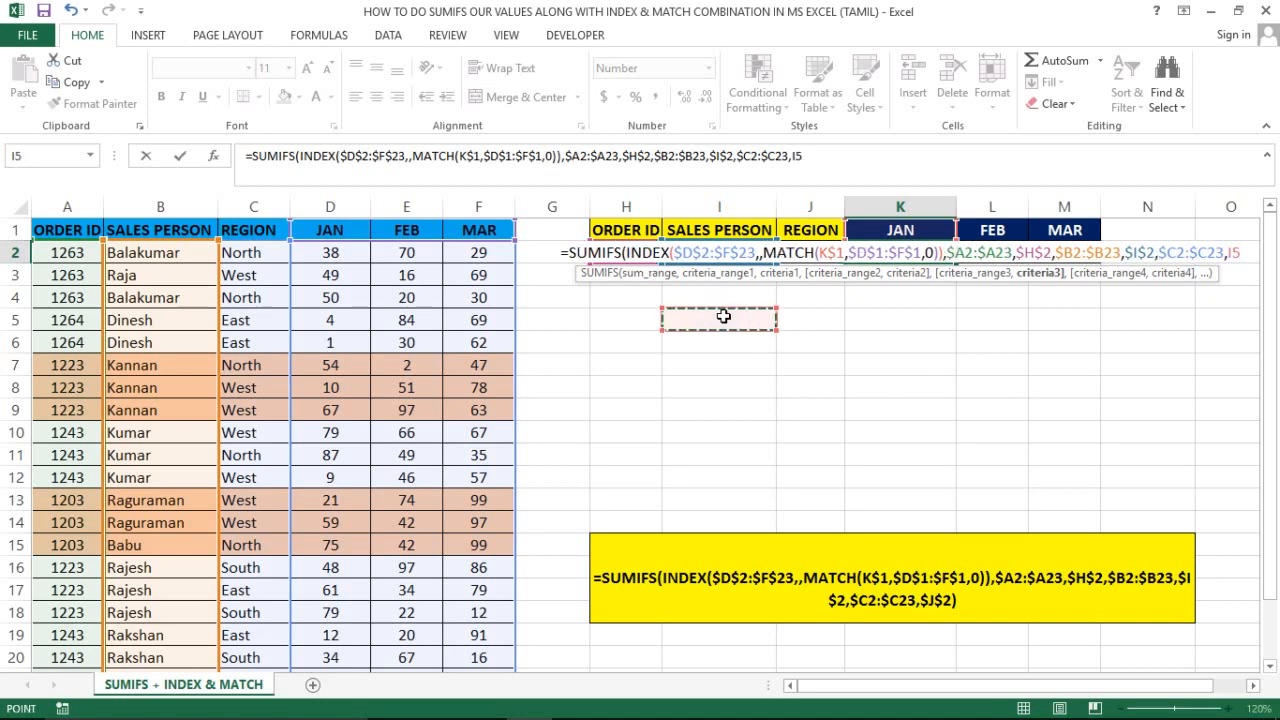
pyautogui.press('Up')
pyautogui.press('Up')
pyautogui.press('Up')
pyautogui.press('Right')
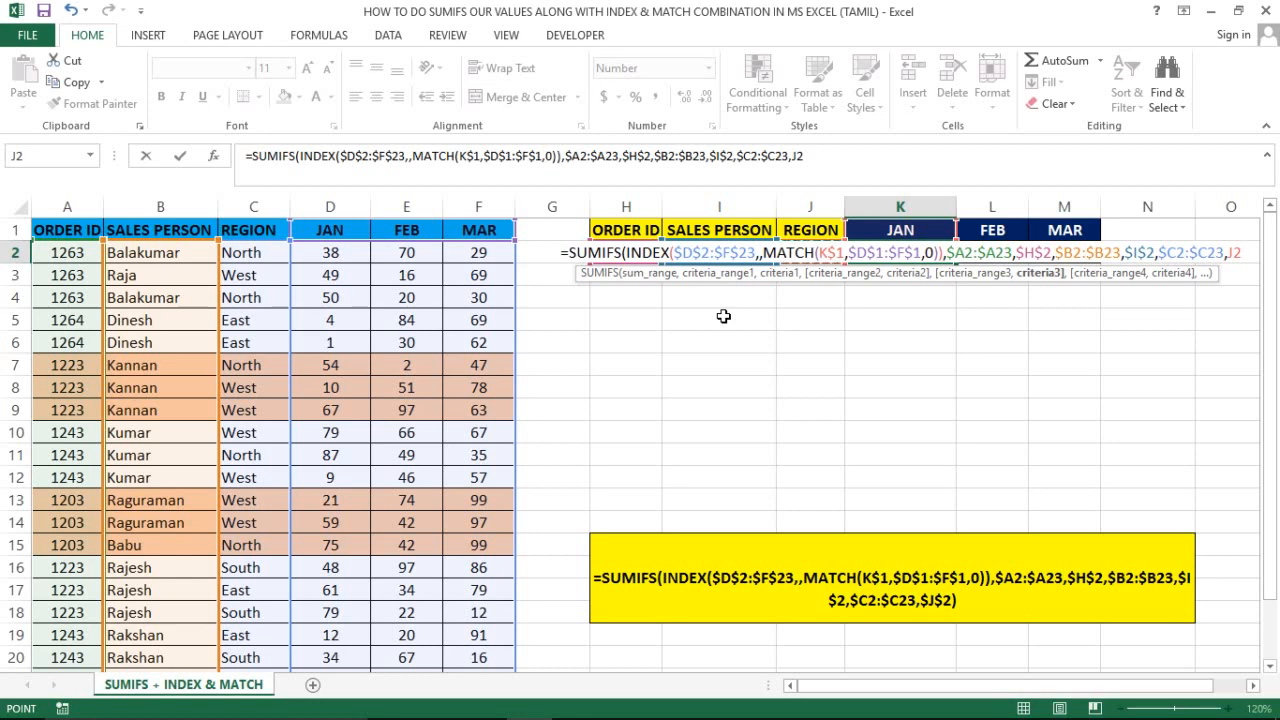
pyautogui.press('F4')
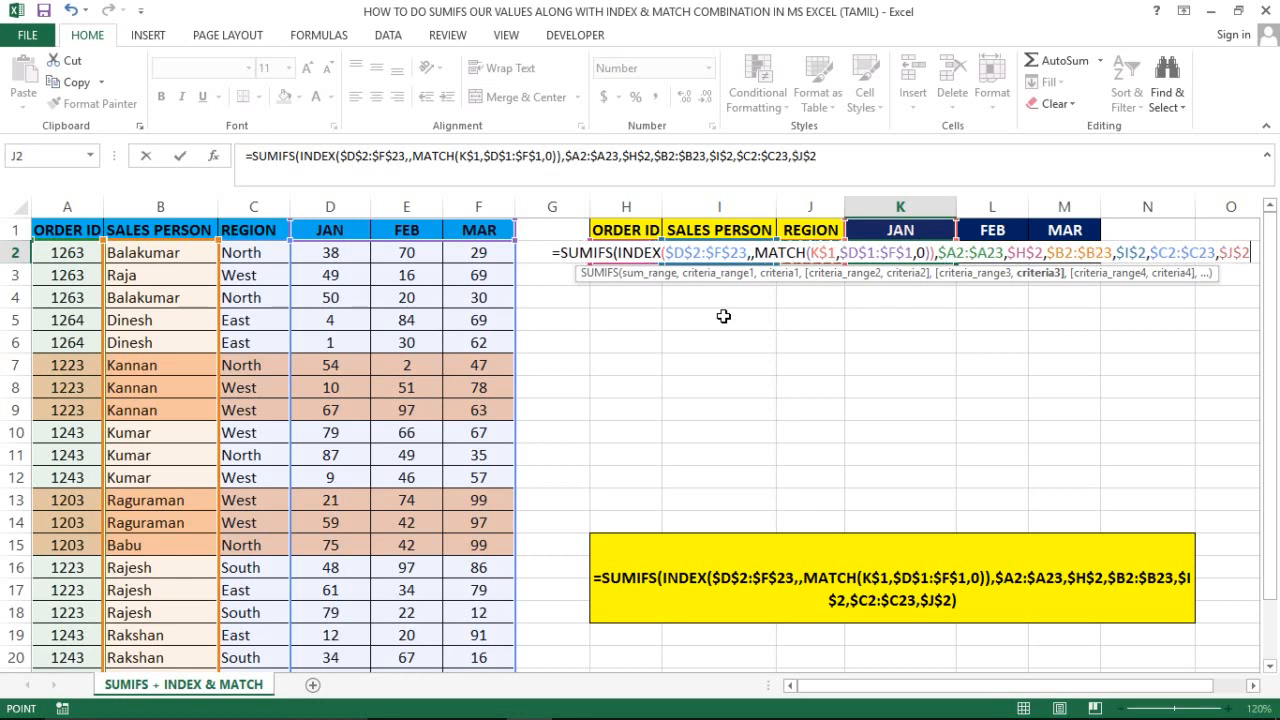
pyautogui.write(')')
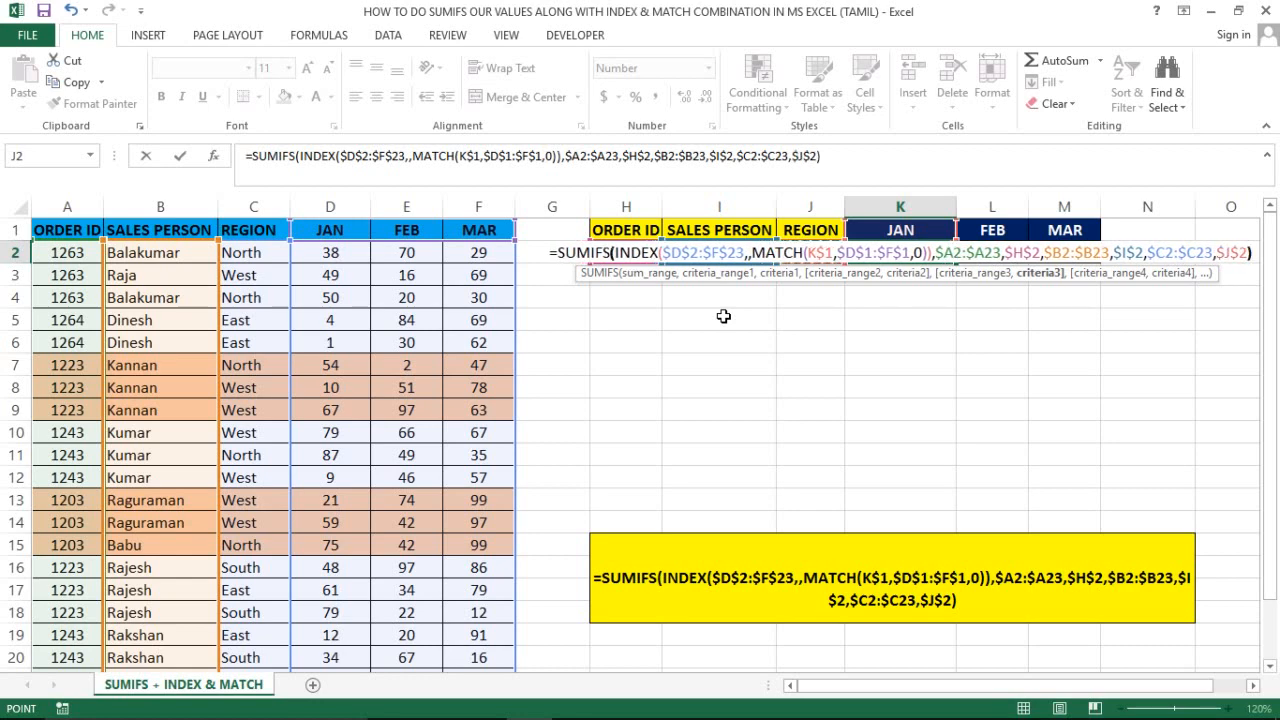
pyautogui.press('Return')
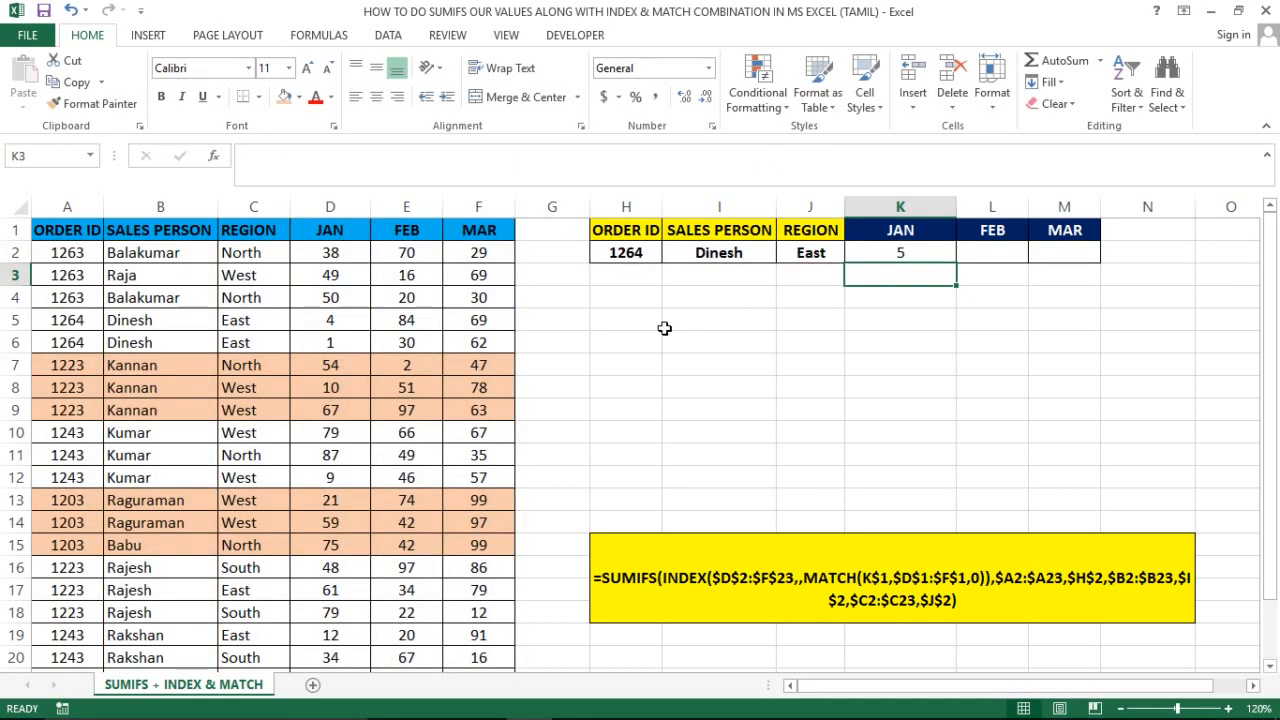
# Check the JAN result in K2 against the JAN values of the order 1264 rows in the sales table
pyautogui.click(926, 255)
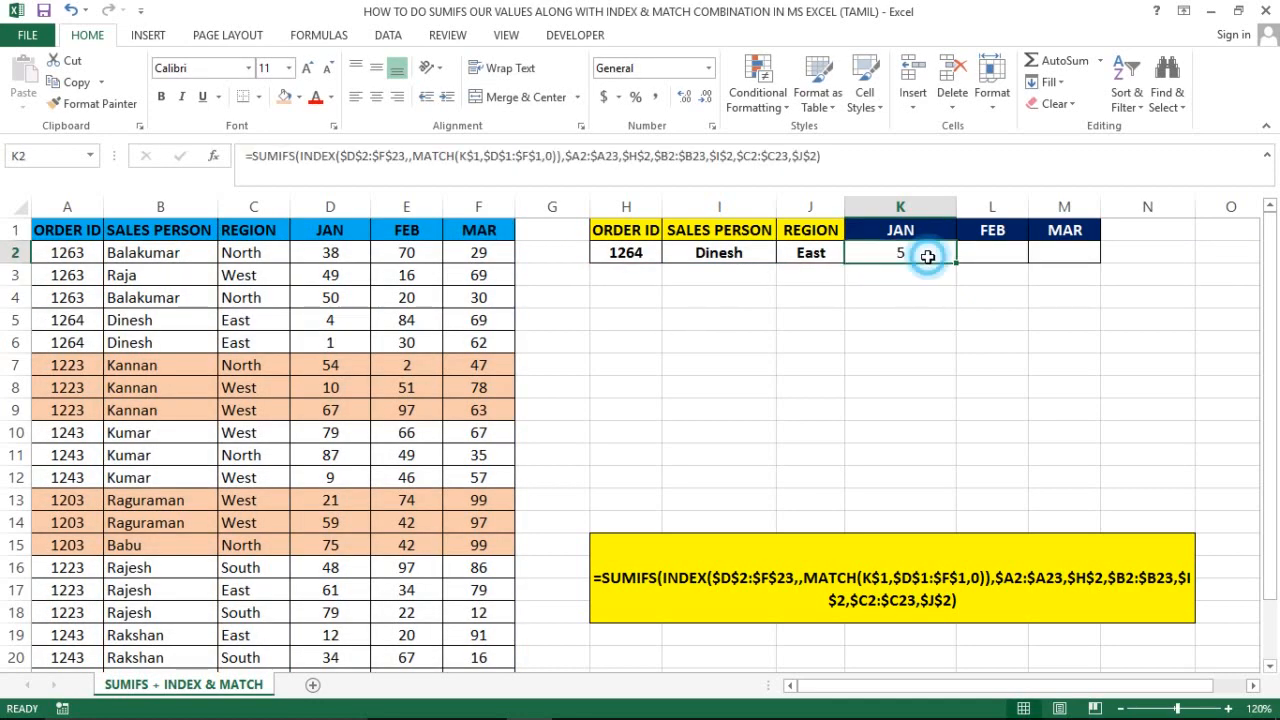
pyautogui.click(112, 328)
pyautogui.press('Right')
pyautogui.press('Left')
pyautogui.press('Left')
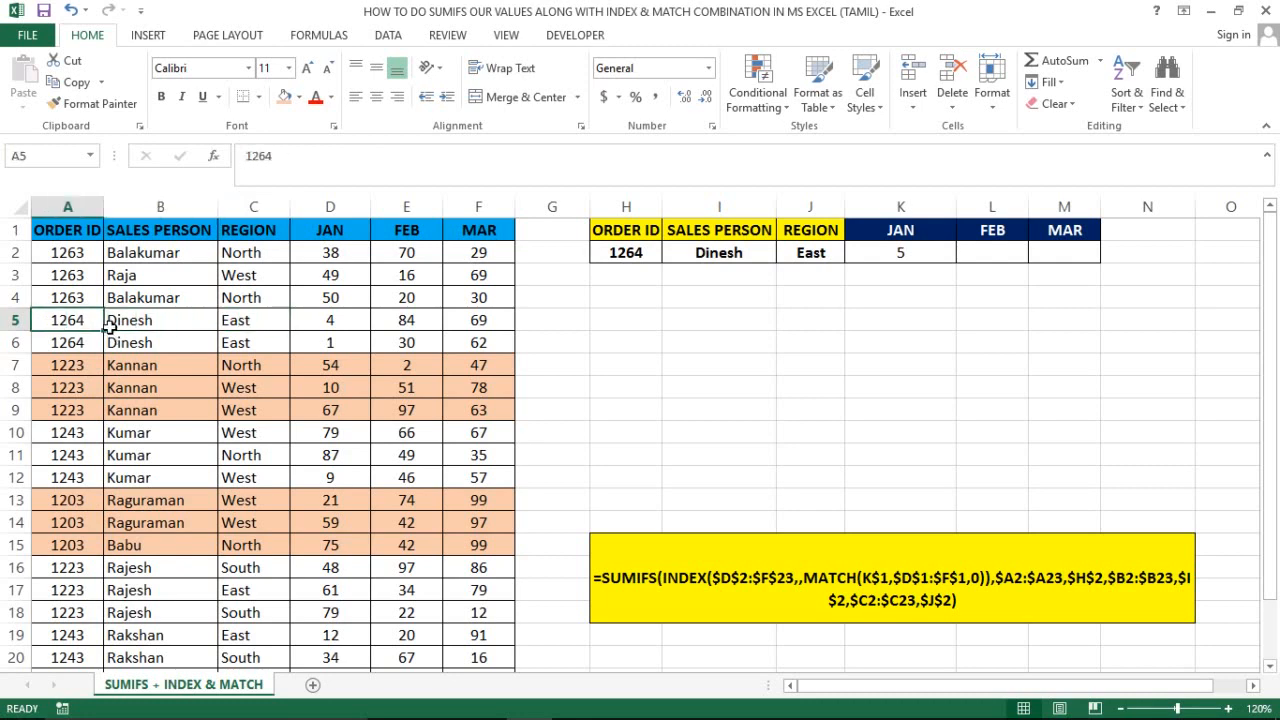
pyautogui.hotkey('shift', 'Down')
pyautogui.hotkey('shift', 'Right')
pyautogui.hotkey('shift', 'Right')
pyautogui.hotkey('shift', 'Right')
pyautogui.hotkey('shift', 'Right')
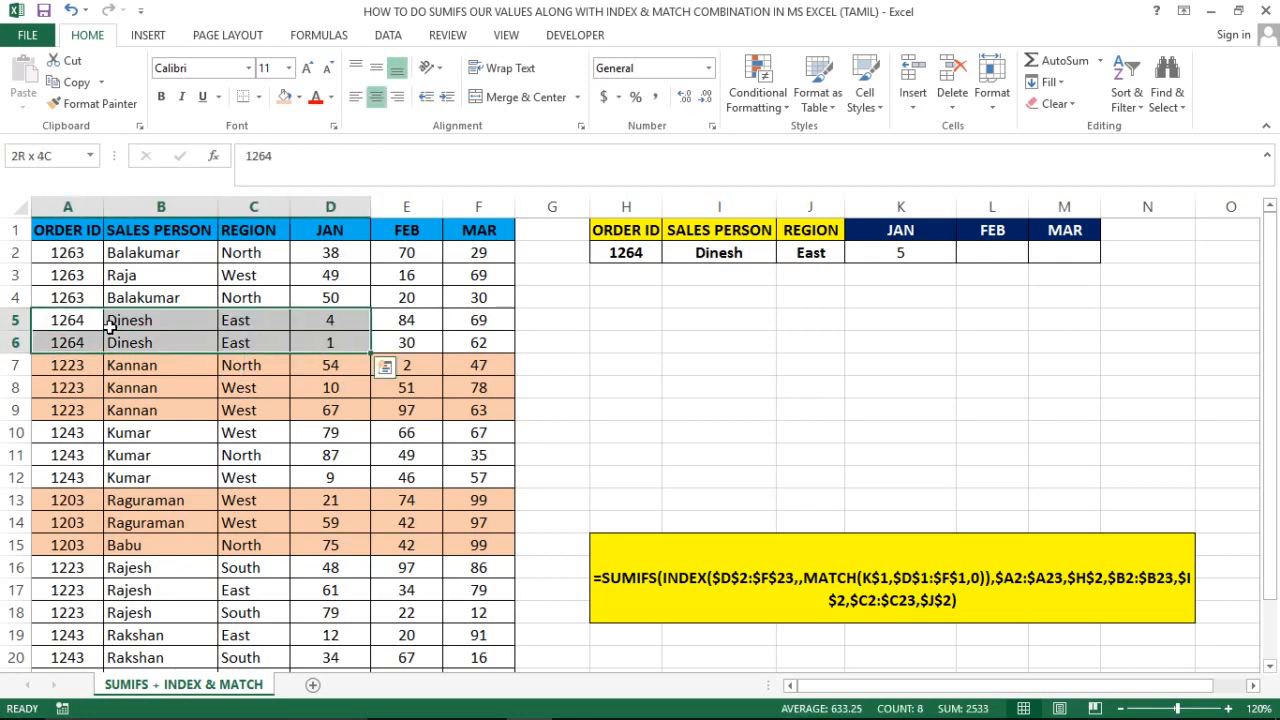
pyautogui.press('Right')
pyautogui.press('Right')
pyautogui.press('Right')
pyautogui.press('Right')
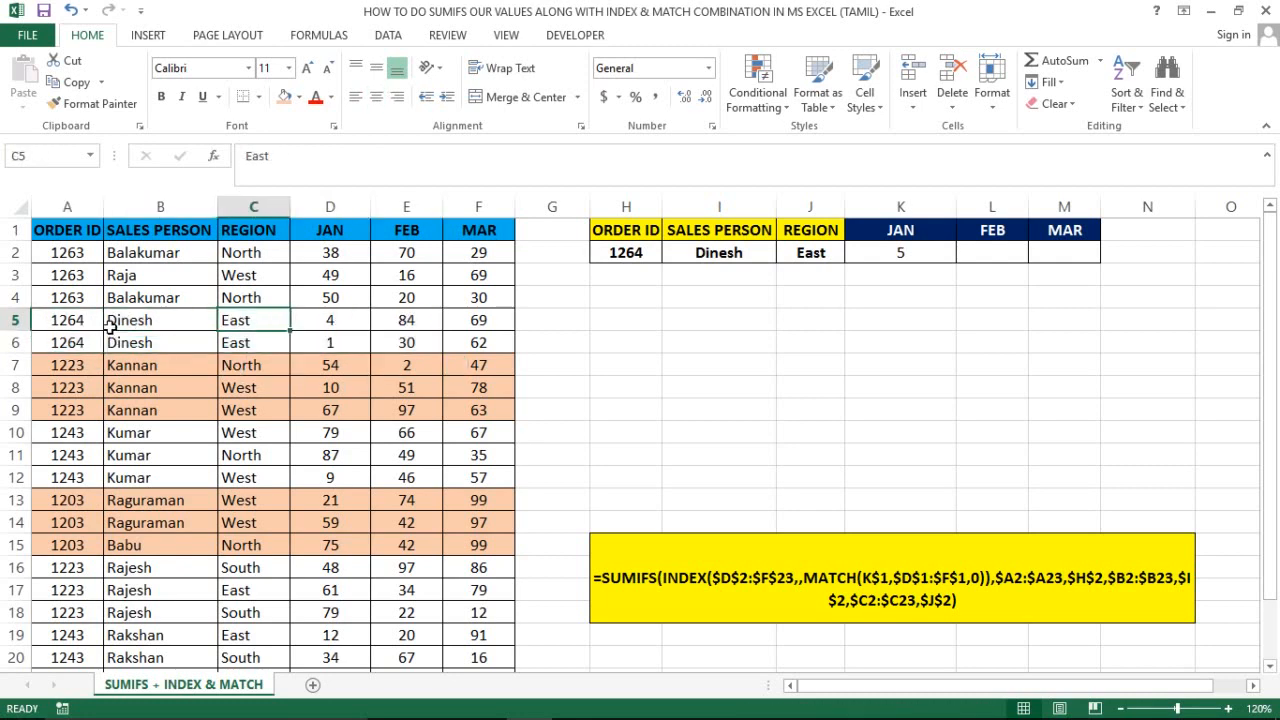
pyautogui.press('Left')
pyautogui.hotkey('shift', 'Down')
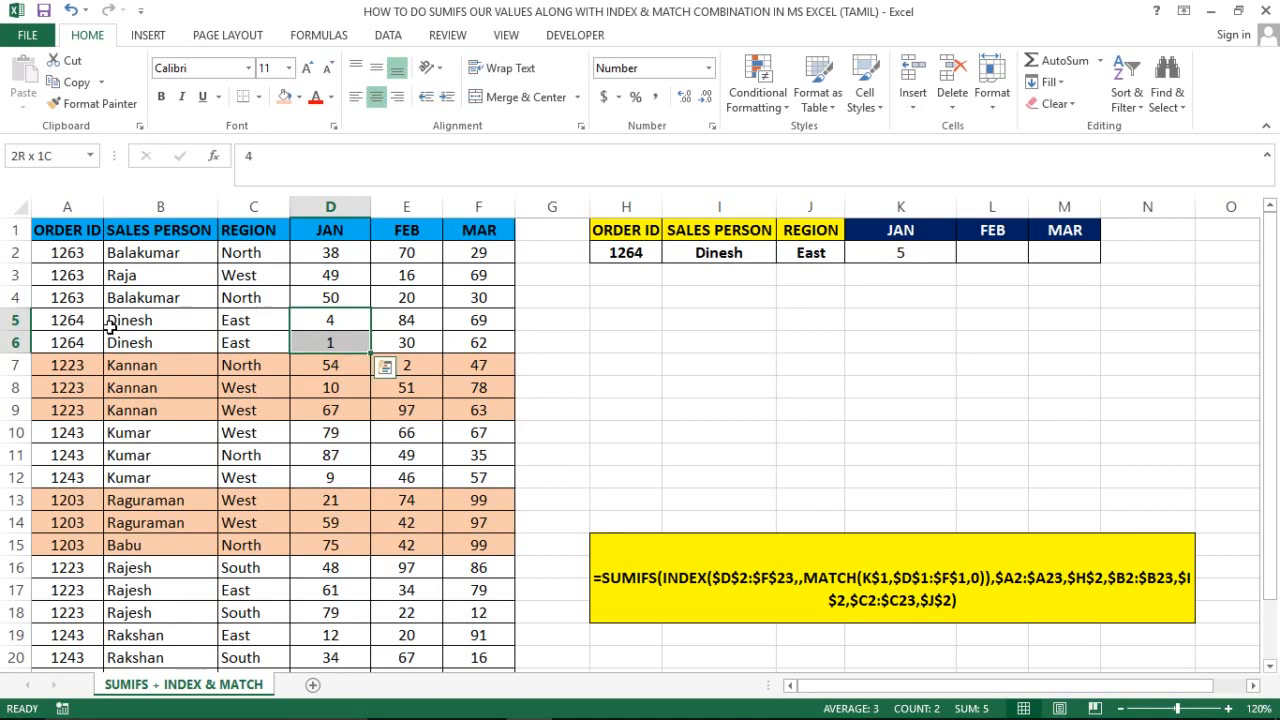
pyautogui.click(939, 252)
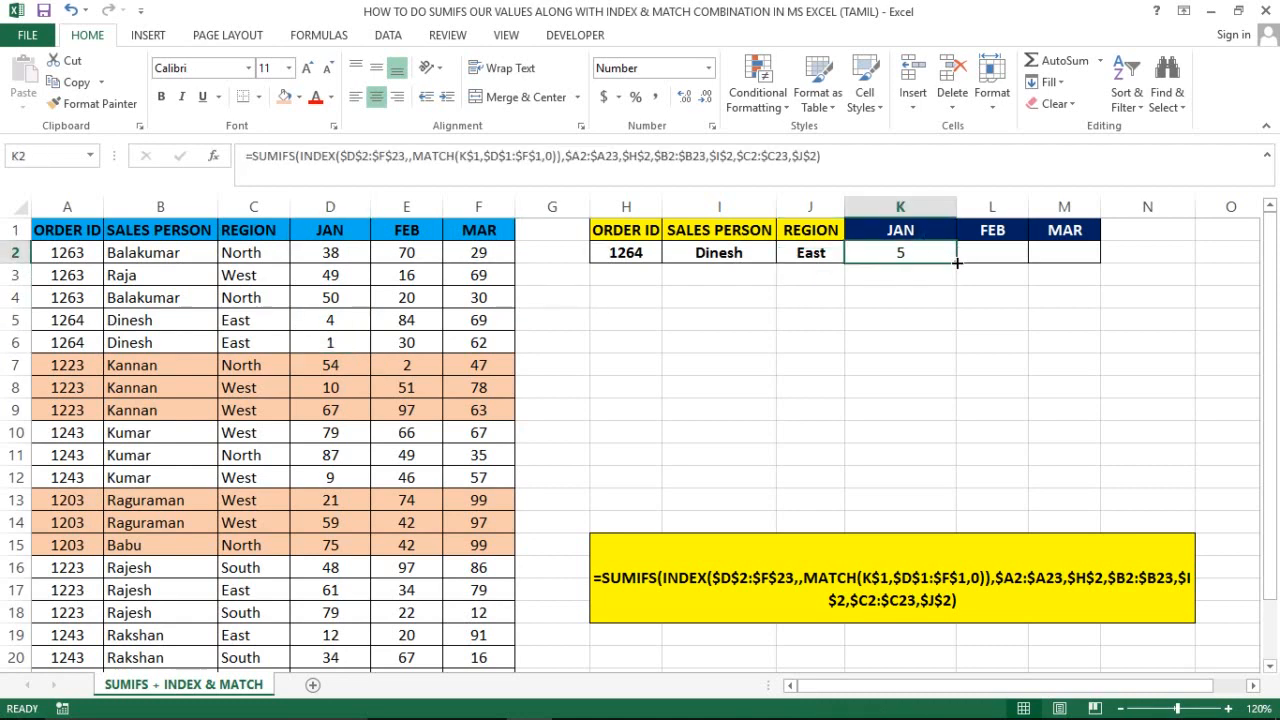
# Fill the SUMIFS formula from K2 across to L2 and M2 for FEB and MAR
pyautogui.moveTo(956, 262); pyautogui.dragTo(1073, 254)
pyautogui.click(946, 291)
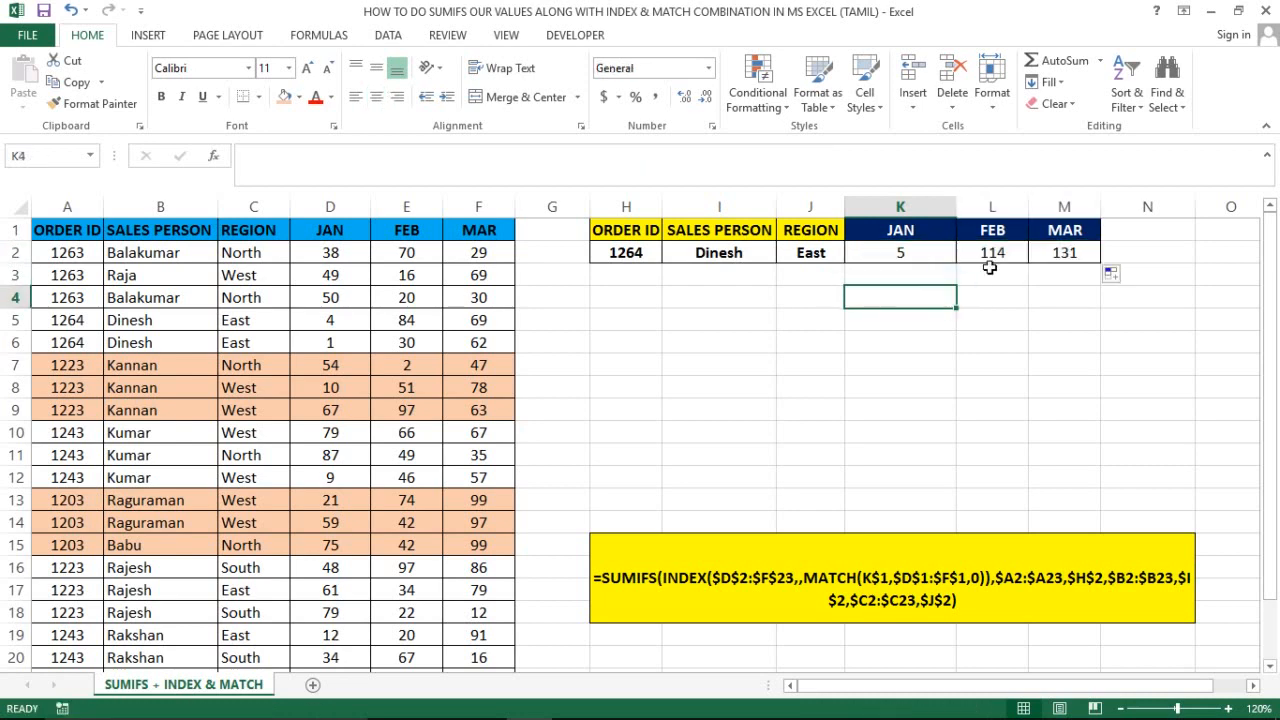
# Compare the copied SUMIFS formulas in K2, L2 and M2, looking at how the MATCH header reference shifts per month
pyautogui.click(1012, 248)
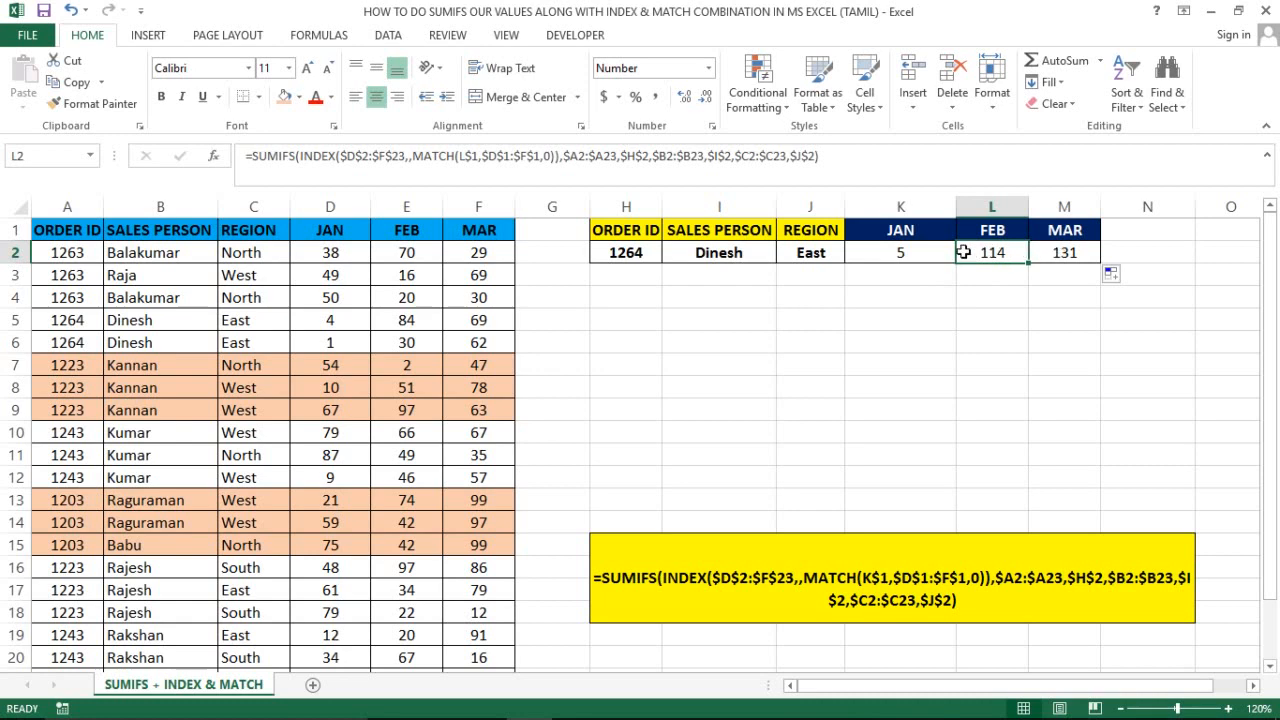
pyautogui.click(907, 254)
pyautogui.doubleClick(907, 254)
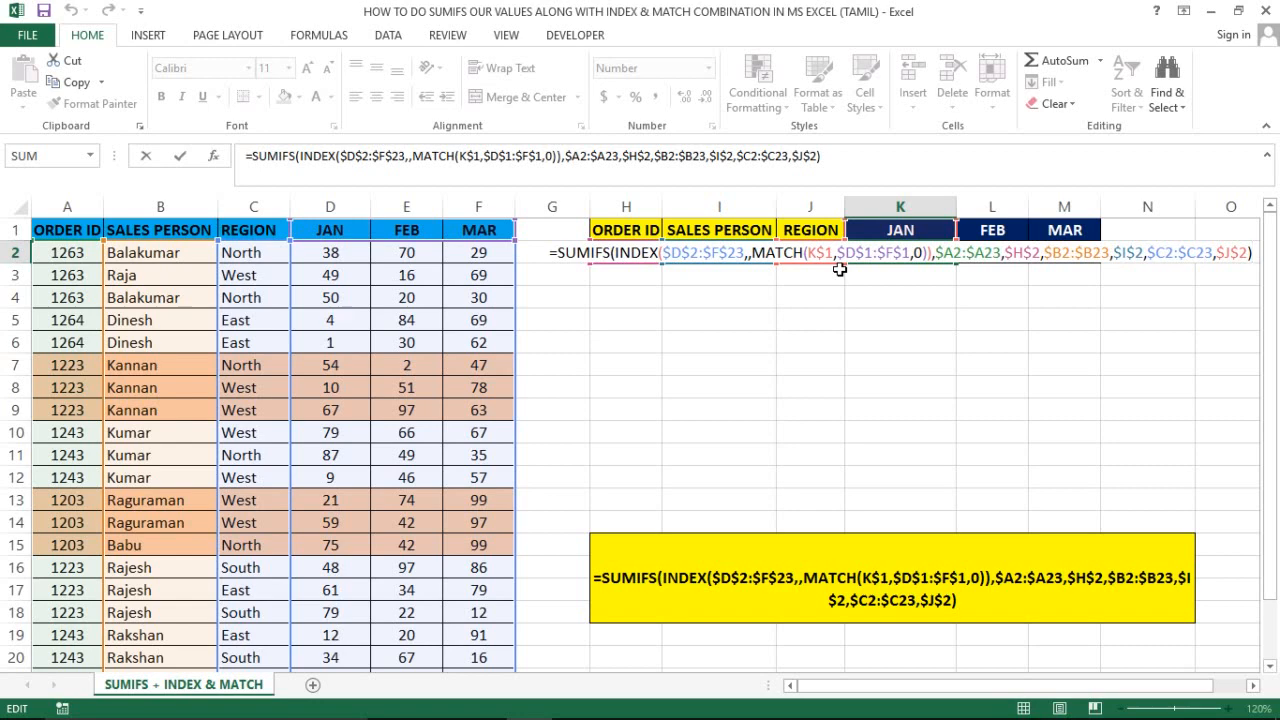
pyautogui.press('Escape')
pyautogui.click(999, 257)
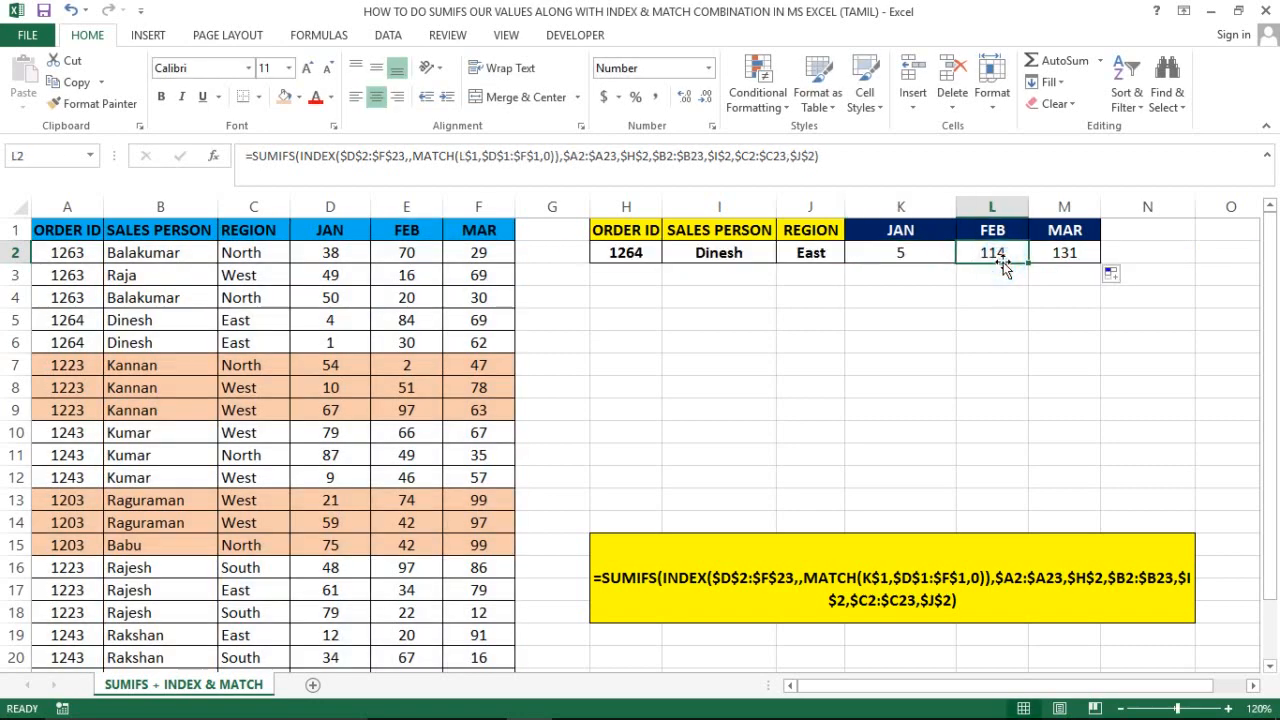
pyautogui.click(1000, 232)
pyautogui.click(1063, 253)
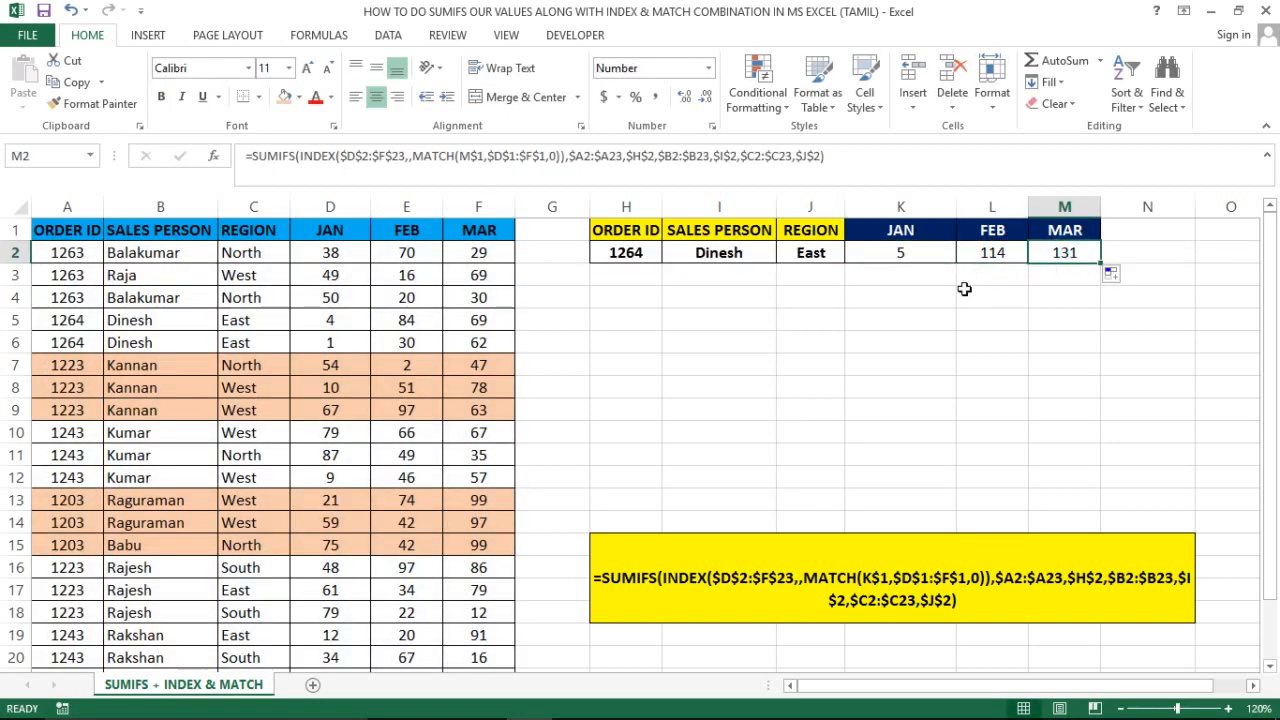
pyautogui.moveTo(965, 290); pyautogui.dragTo(1001, 247)
pyautogui.click(1001, 247)
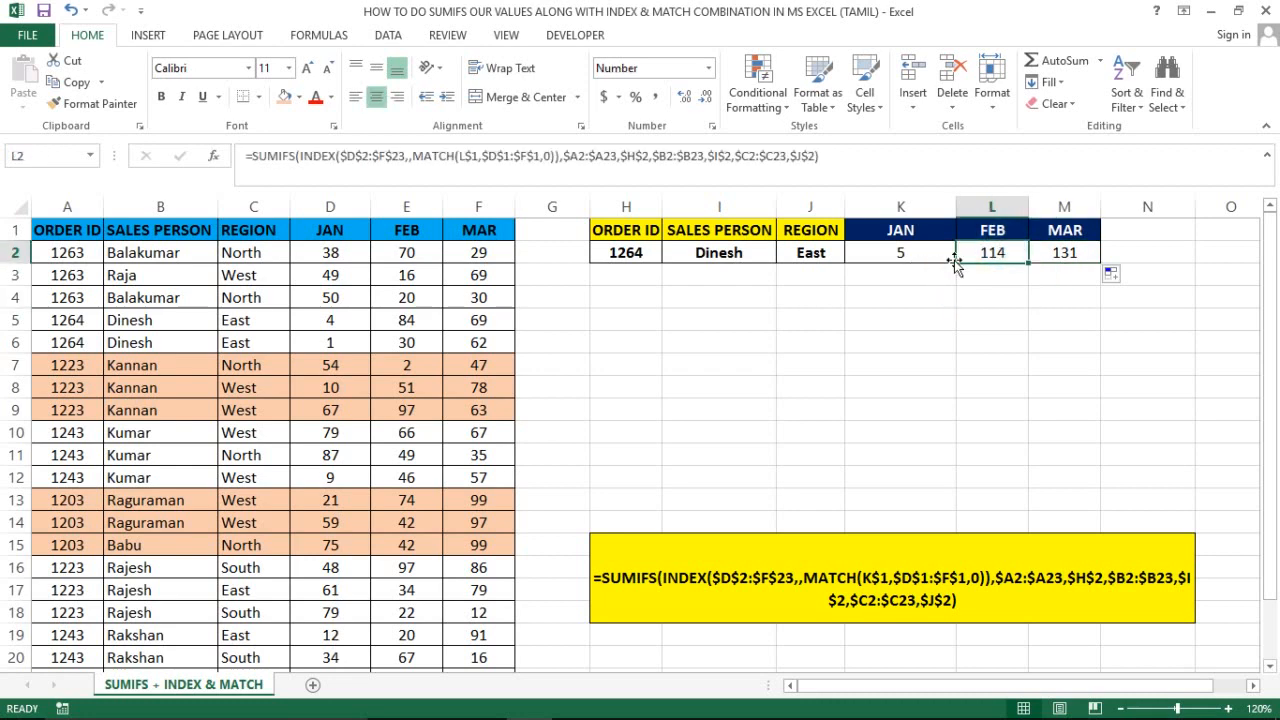
pyautogui.click(953, 258)
pyautogui.click(969, 256)
pyautogui.press('Left')
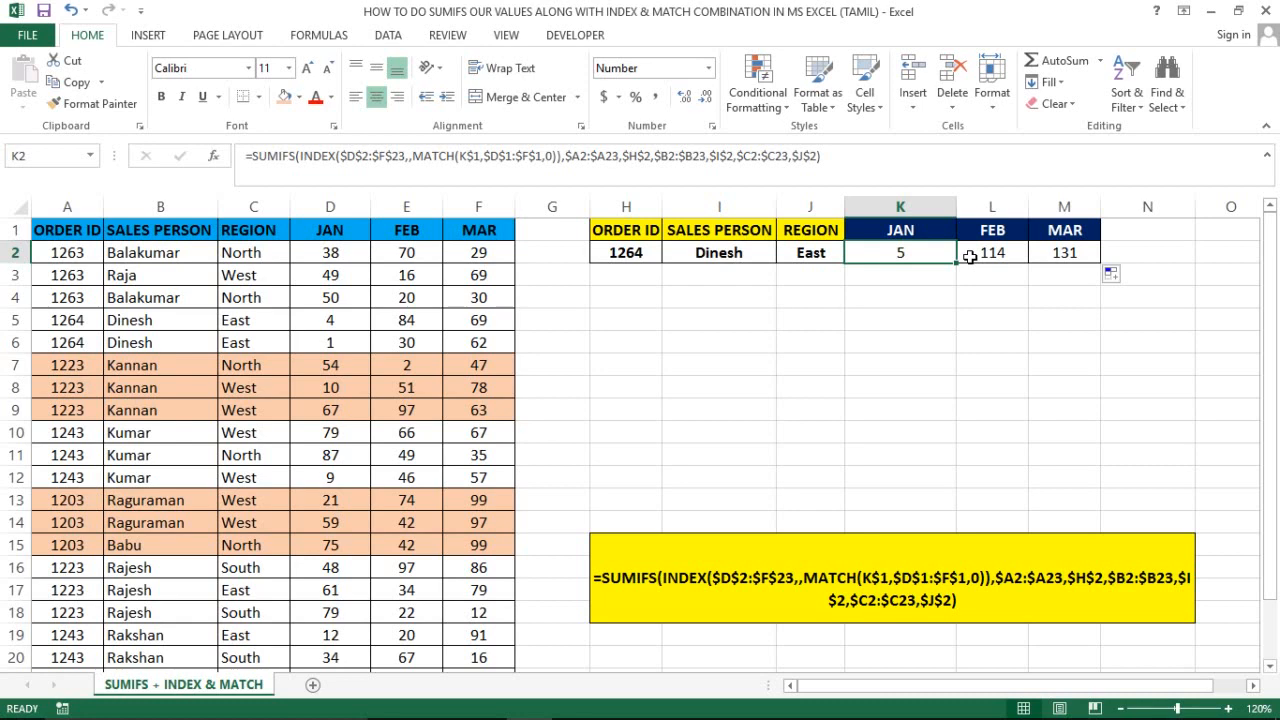
pyautogui.press('Right')
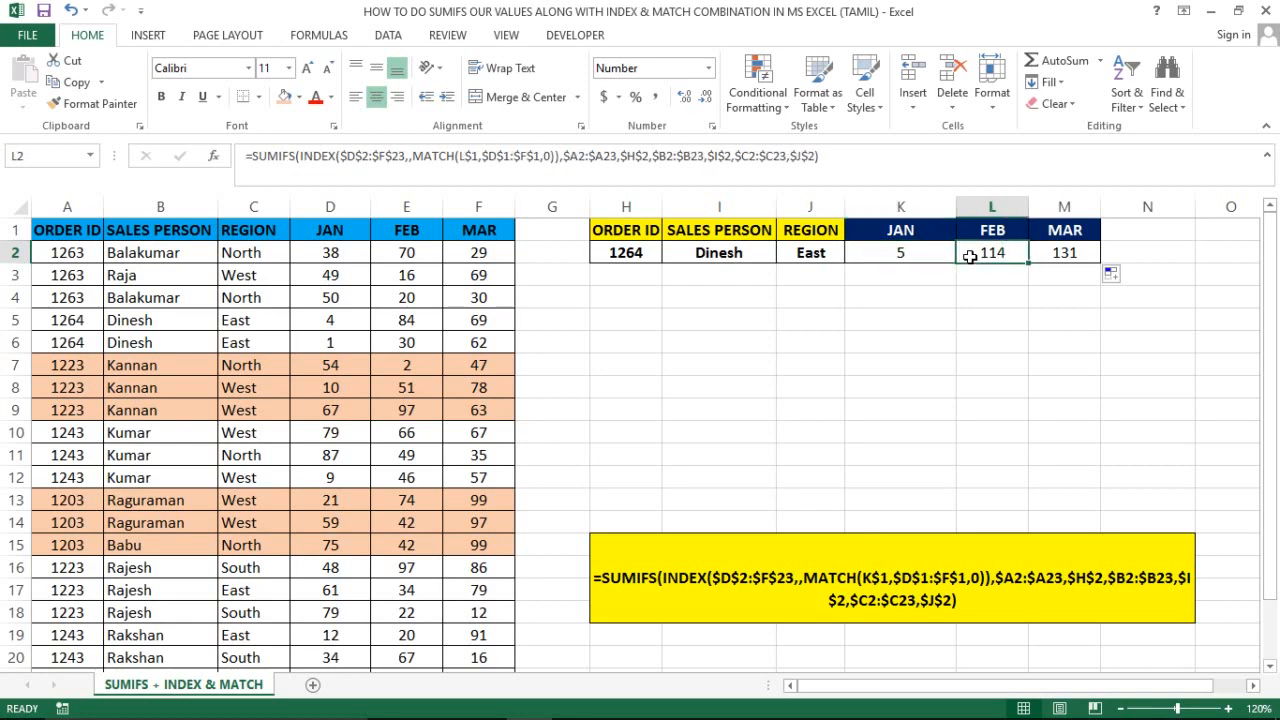
pyautogui.press('Right')
pyautogui.press('Down')
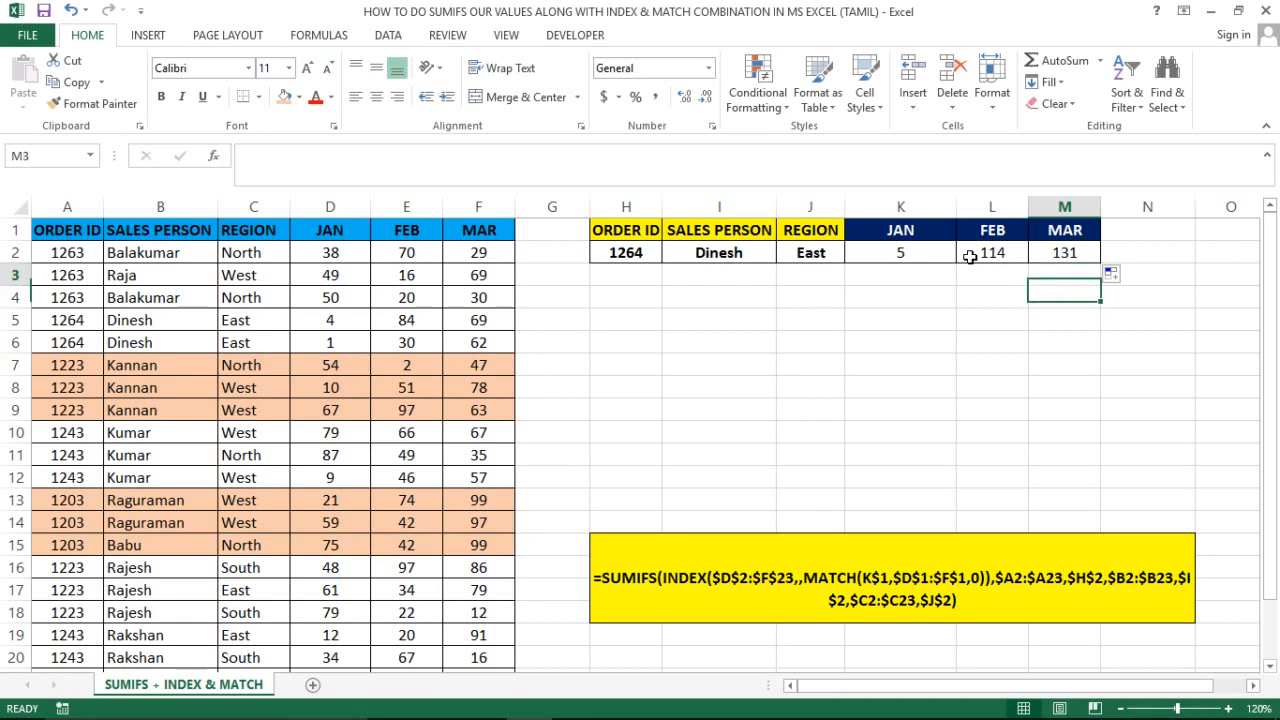
pyautogui.press('Up')
pyautogui.press('Up')
pyautogui.click(970, 256)
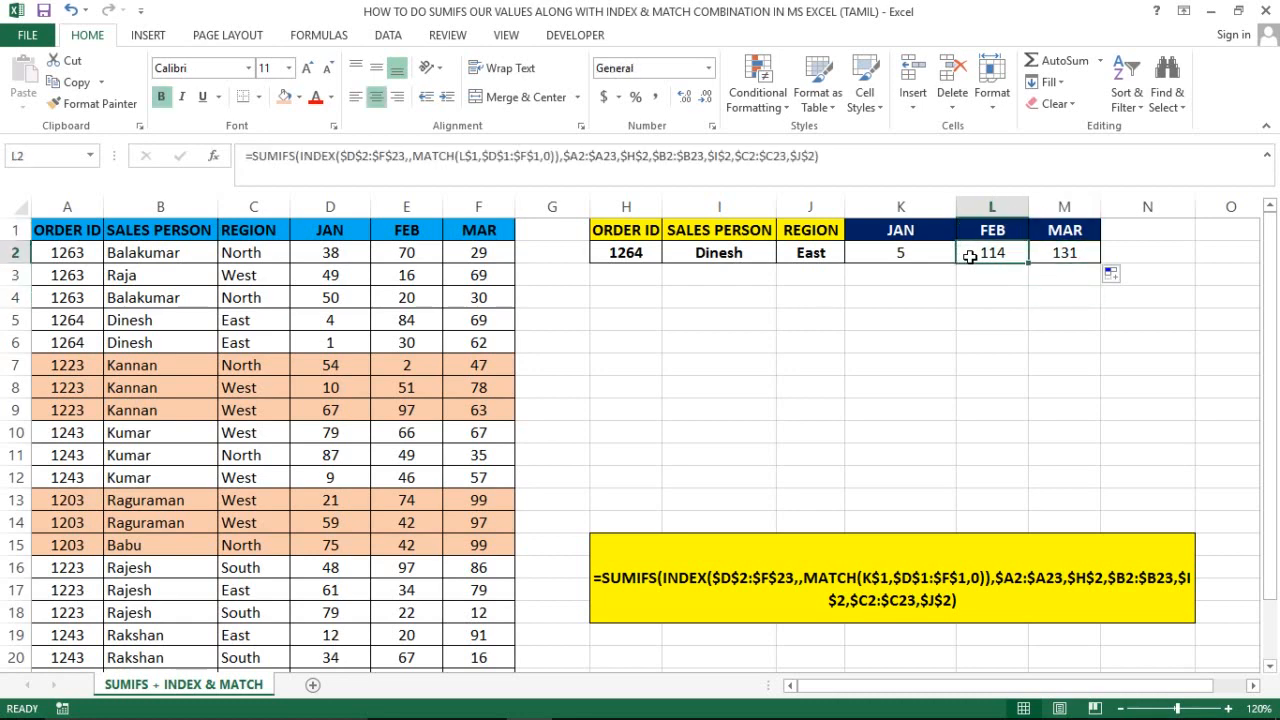
# Check the MATCH lookup in the K2:M2 formulas against the JAN and FEB headers of the sales table
pyautogui.click(907, 250)
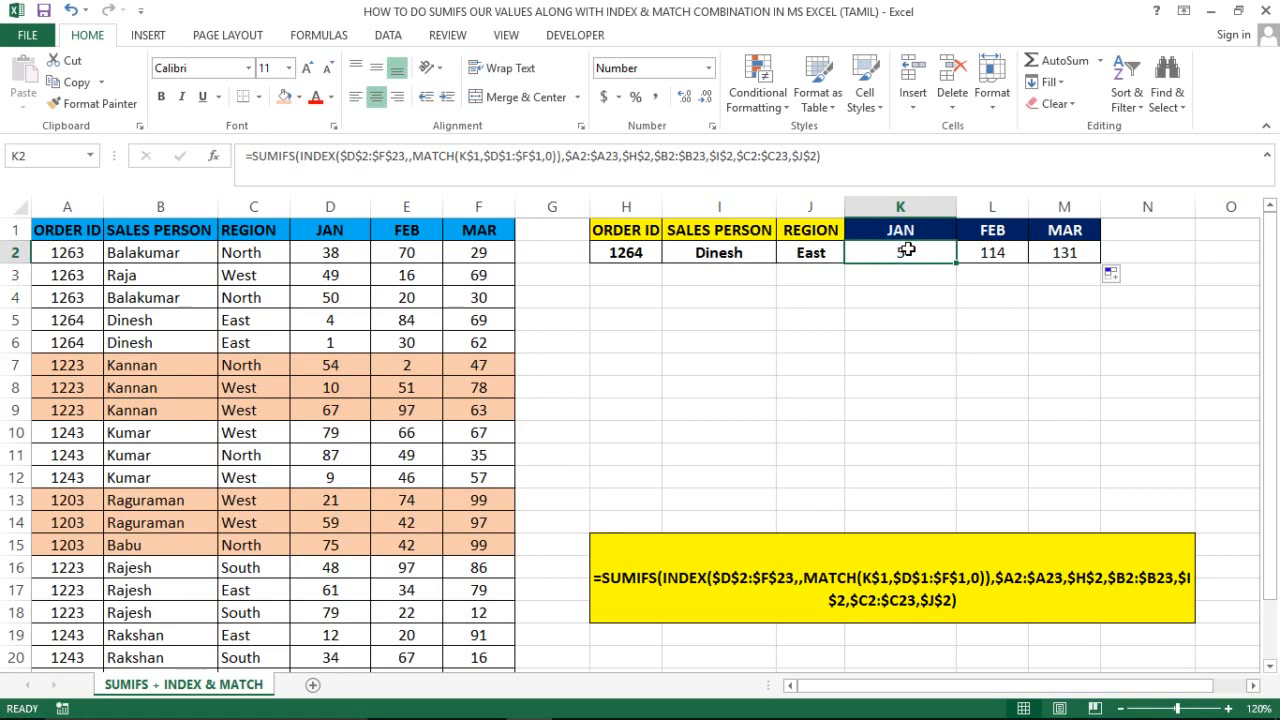
pyautogui.doubleClick(907, 250)
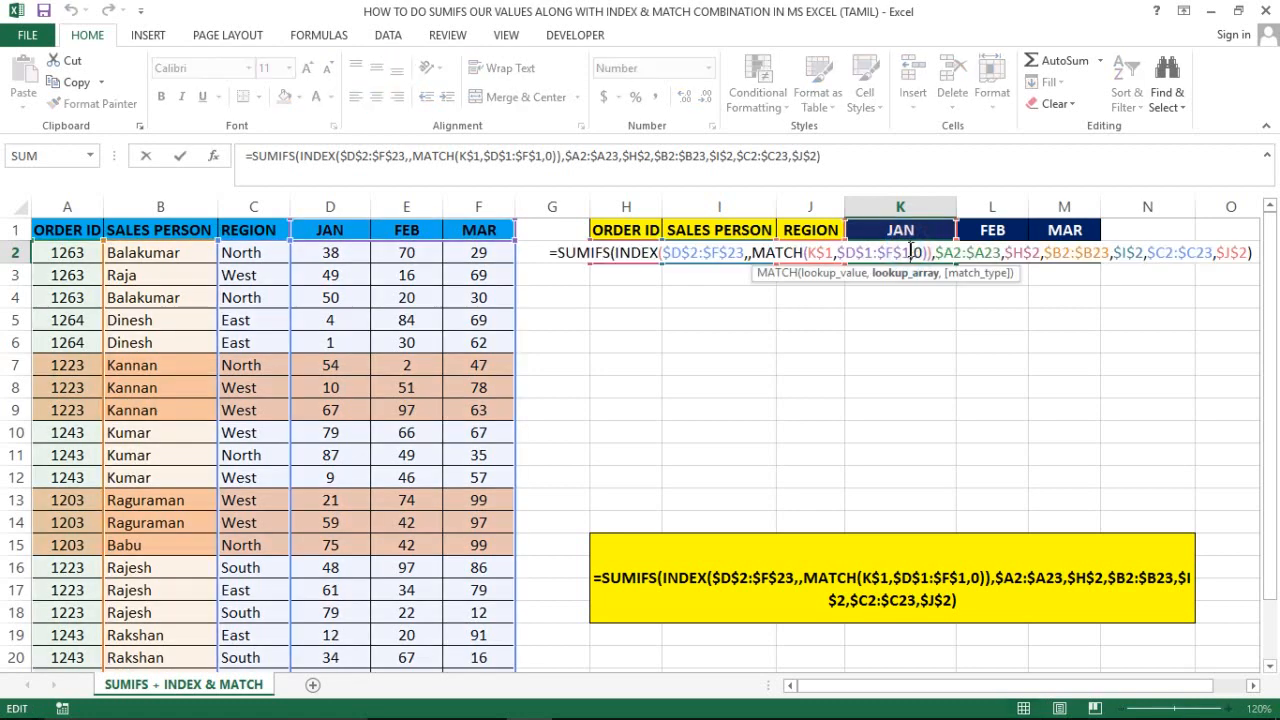
pyautogui.press('Escape')
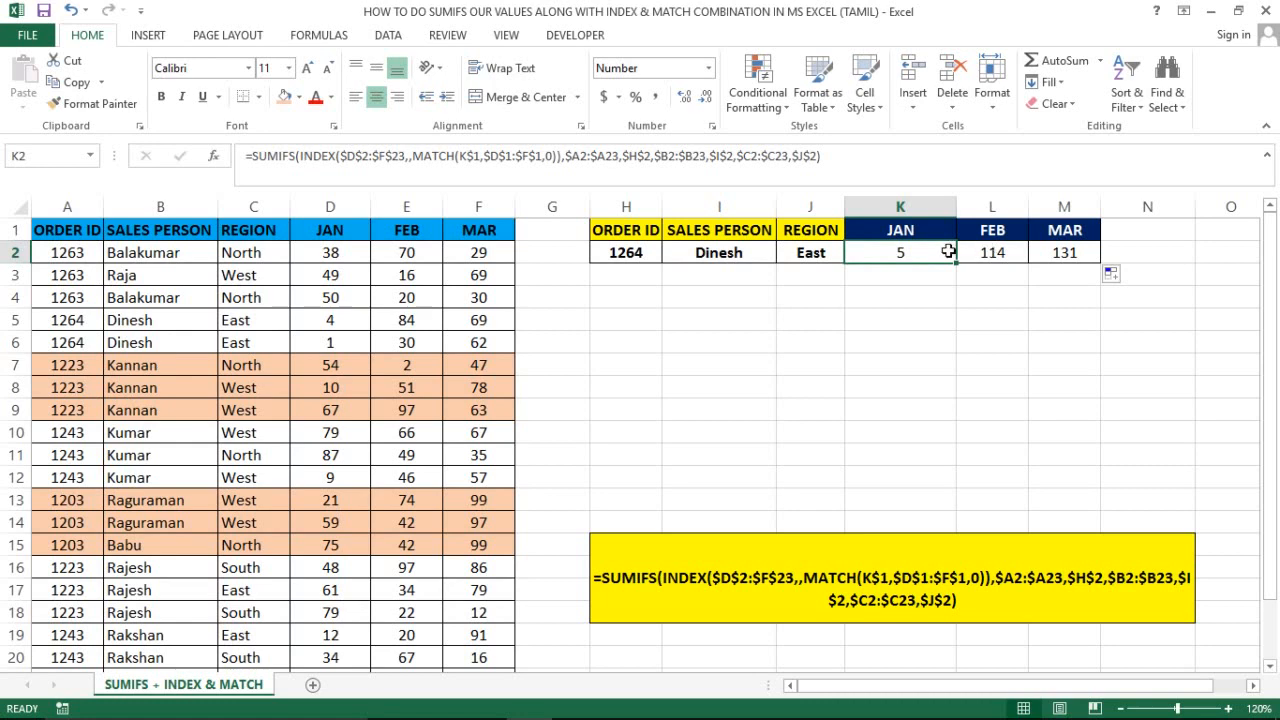
pyautogui.click(978, 251)
pyautogui.click(1044, 250)
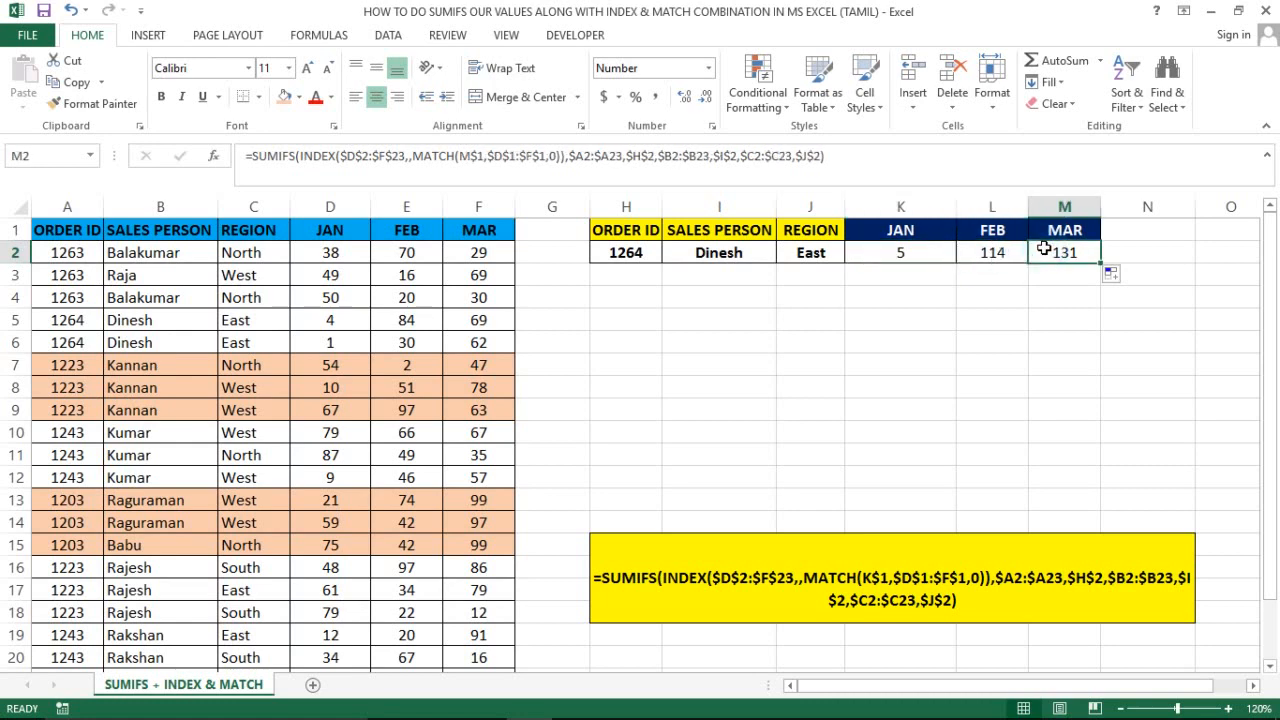
pyautogui.click(361, 225)
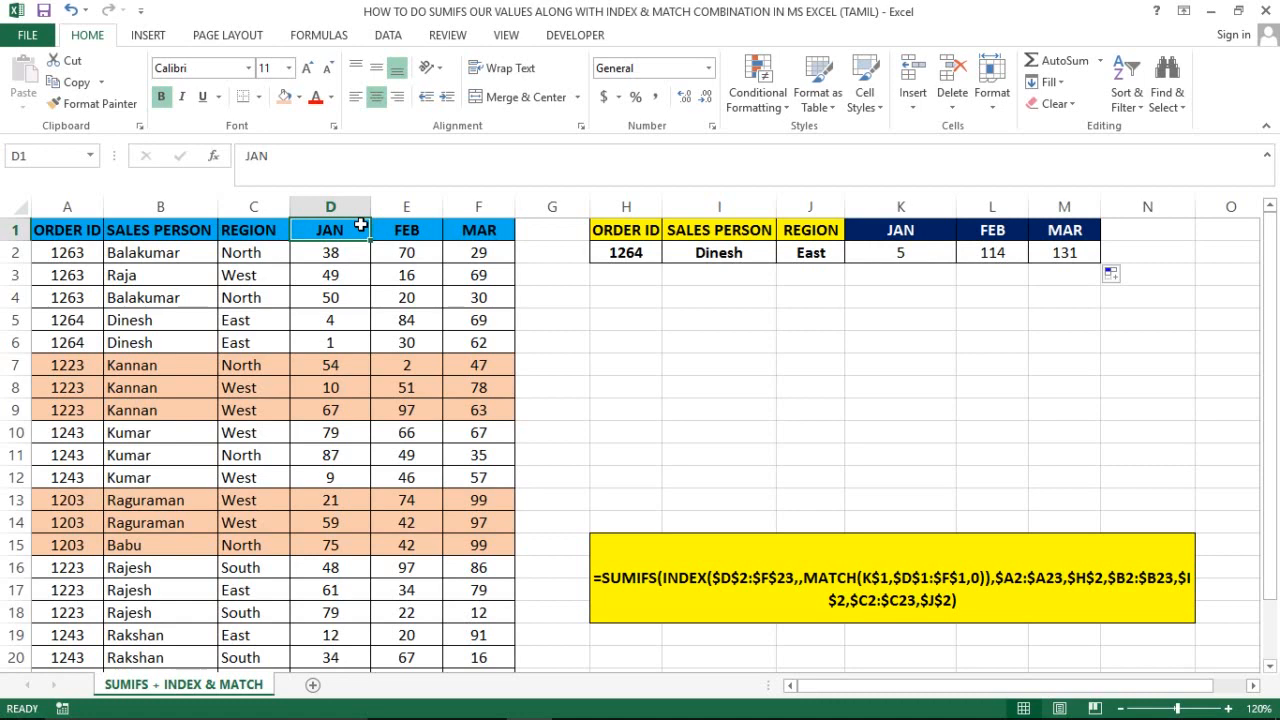
pyautogui.click(415, 229)
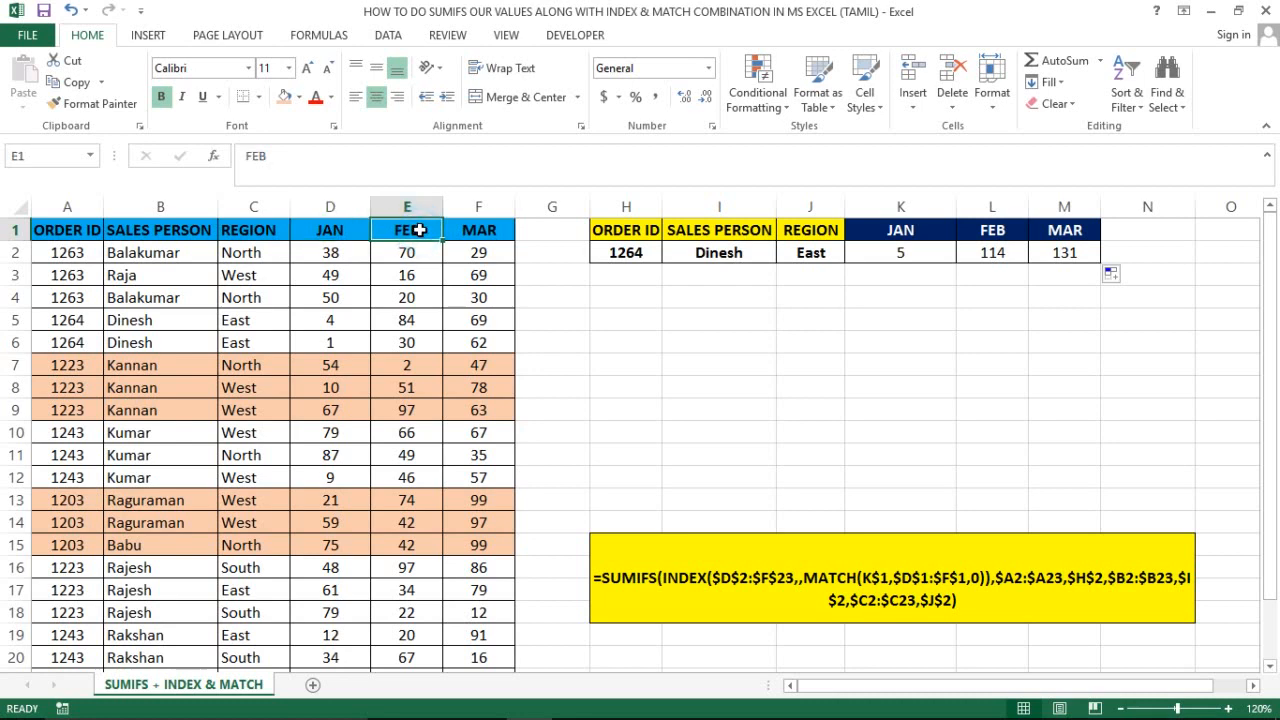
pyautogui.click(336, 228)
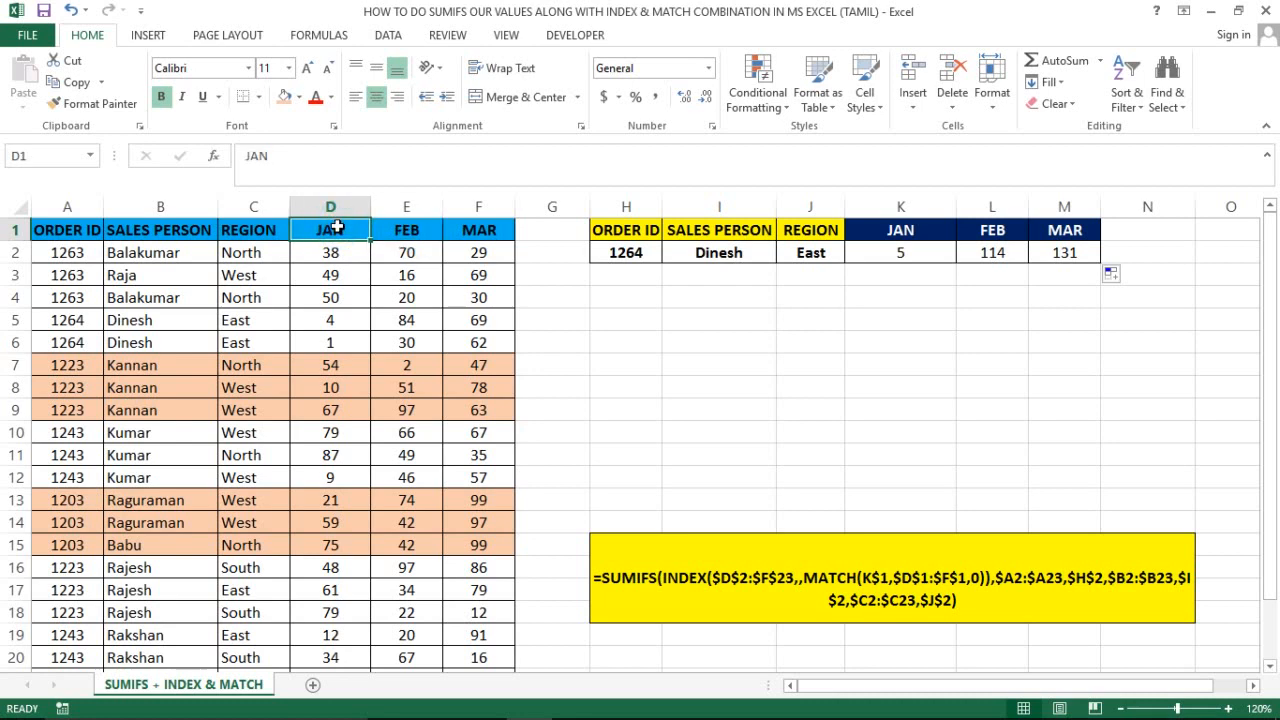
pyautogui.click(897, 266)
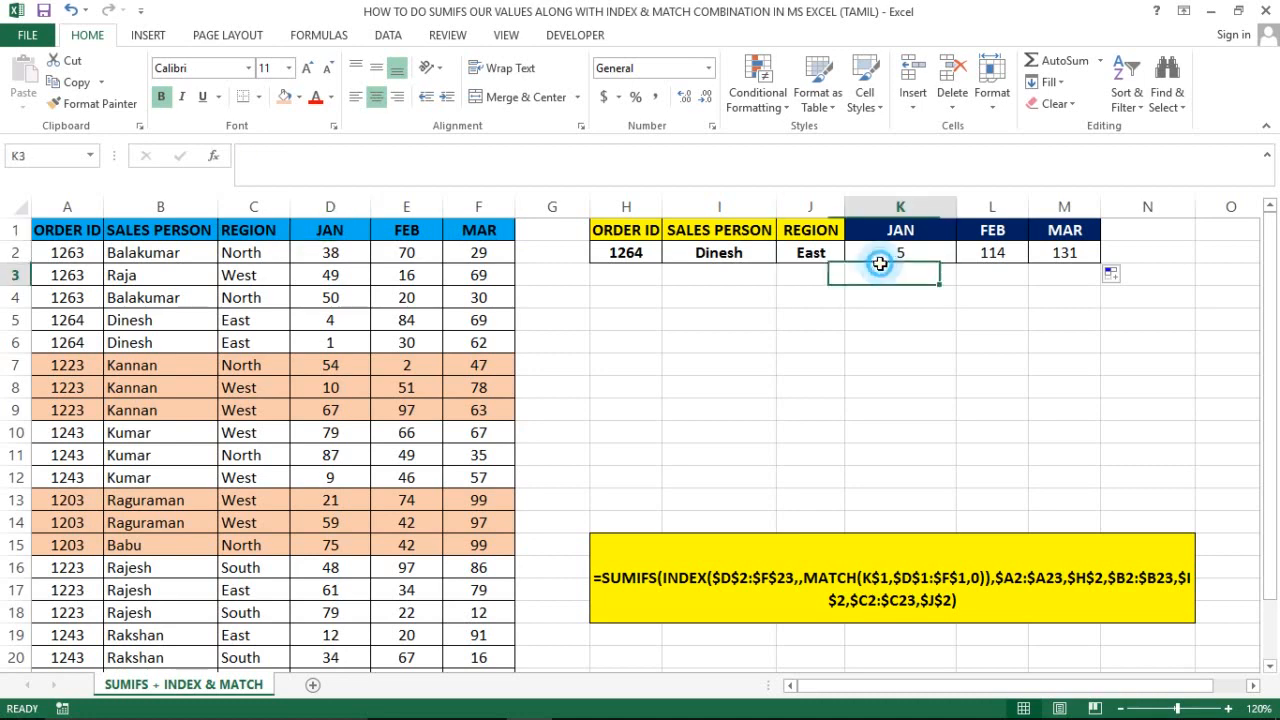
pyautogui.click(894, 255)
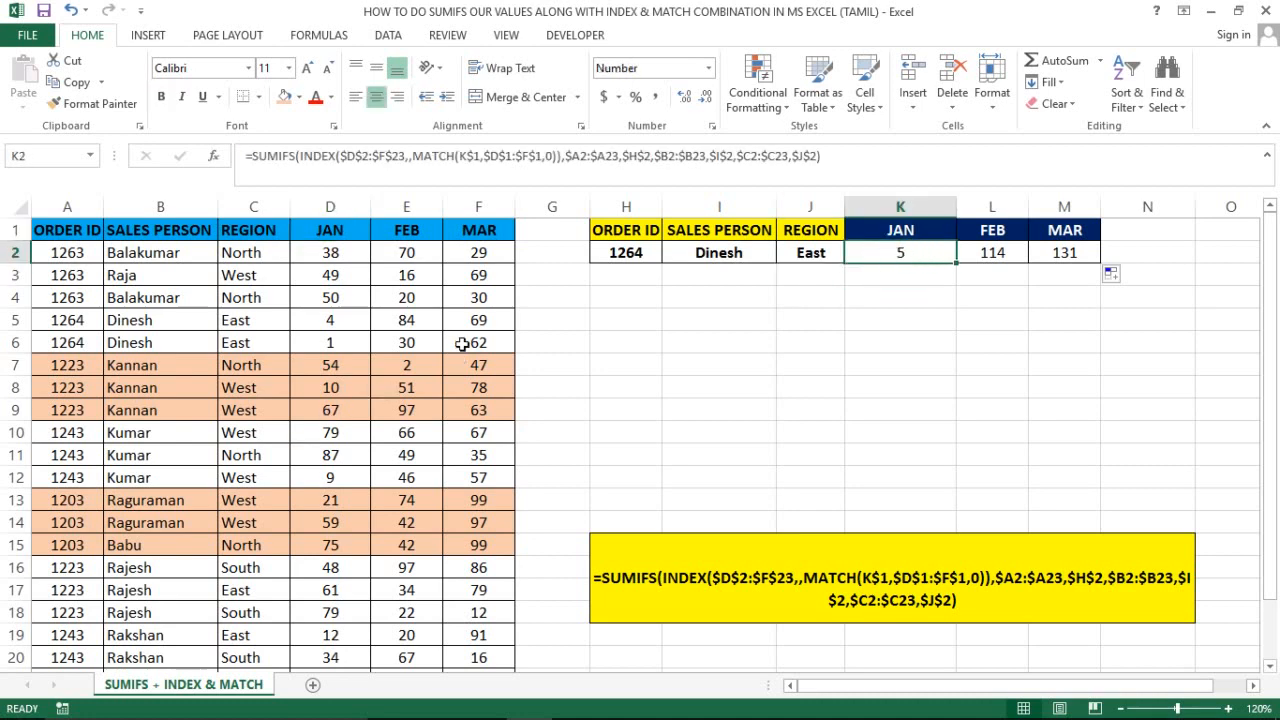
# Change the criteria in H2:J2 to the order ID and sales person of rows 13–14, with region West
pyautogui.click(627, 256)
pyautogui.write('1')
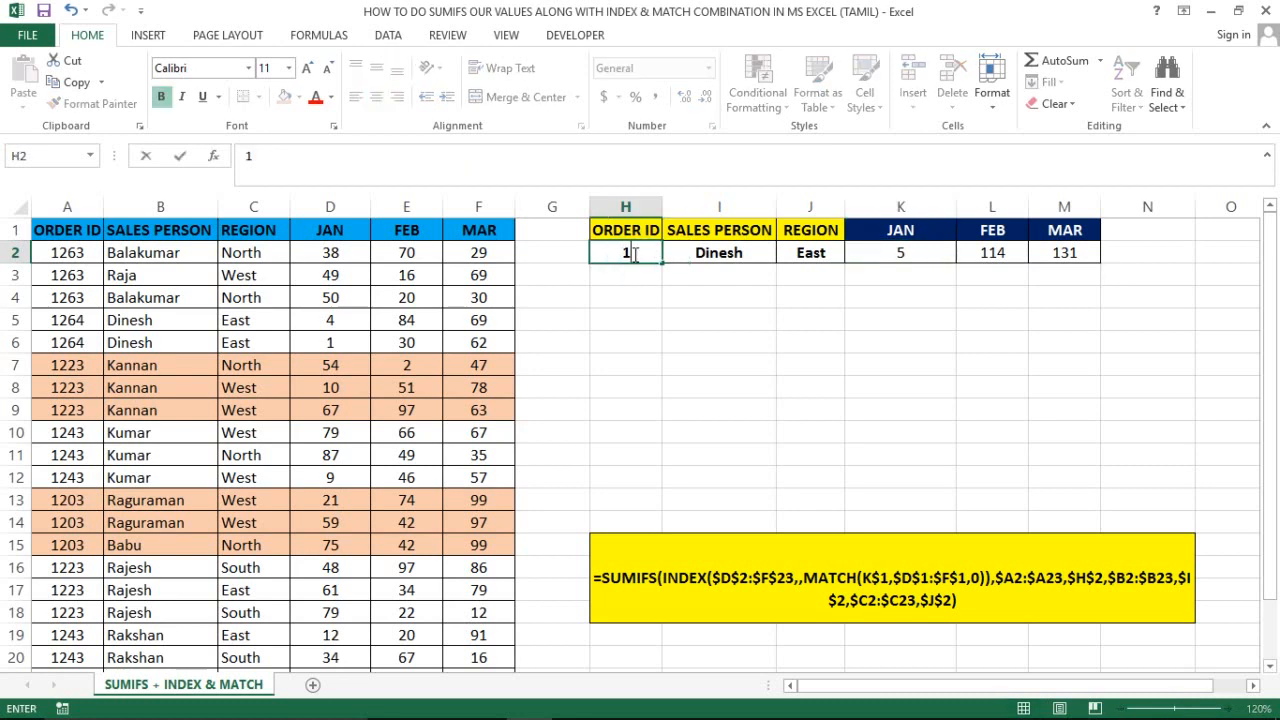
pyautogui.write('203')
pyautogui.press('Return')
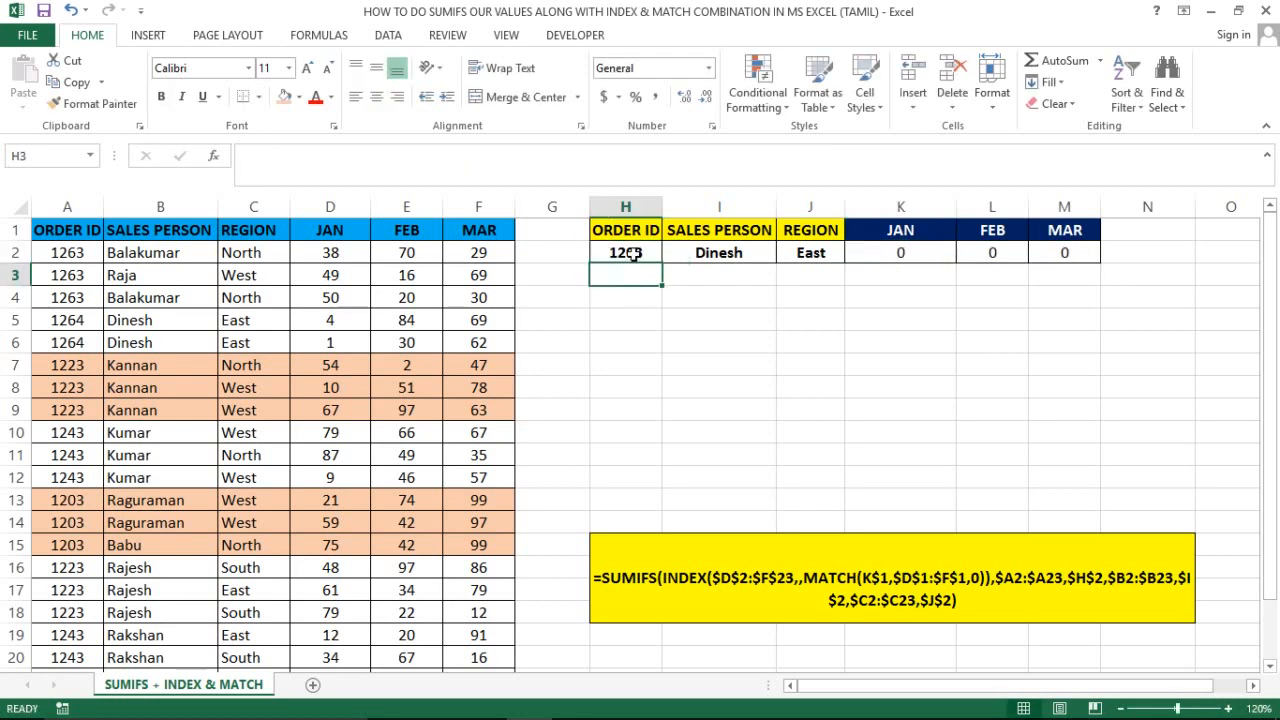
pyautogui.click(712, 253)
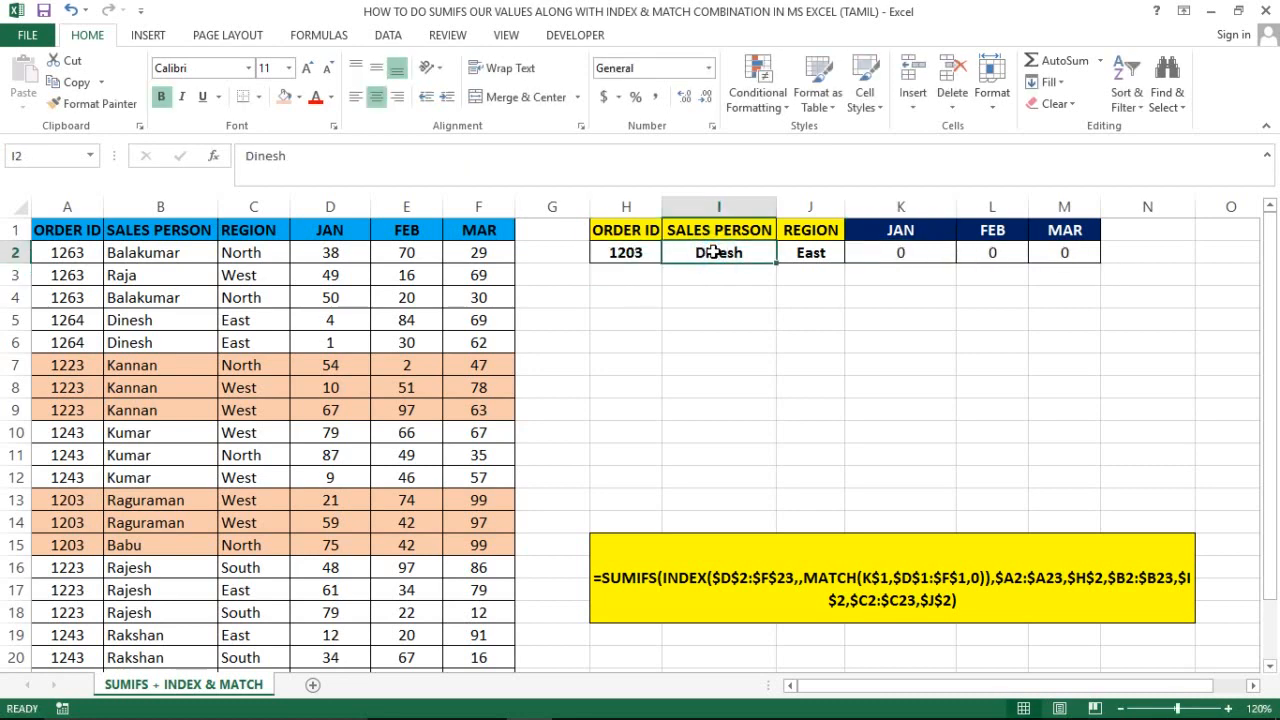
pyautogui.write('Raguraman')
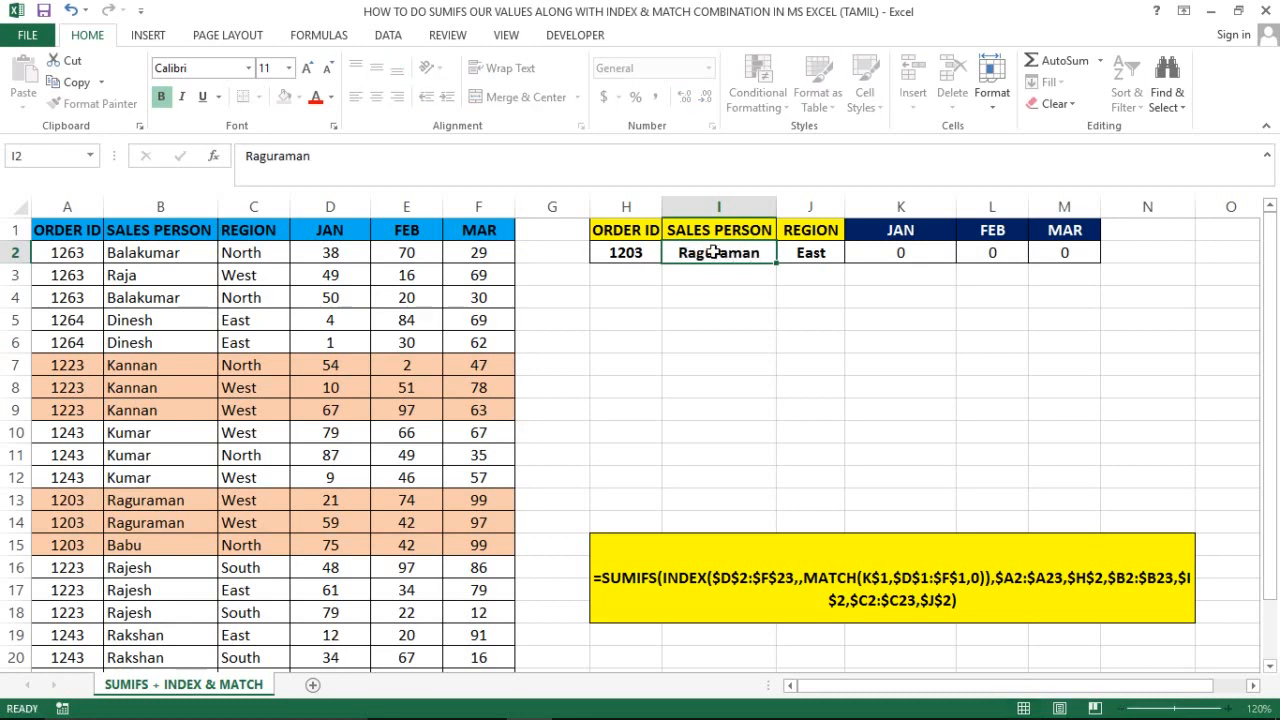
pyautogui.press('Tab')
pyautogui.write('West')
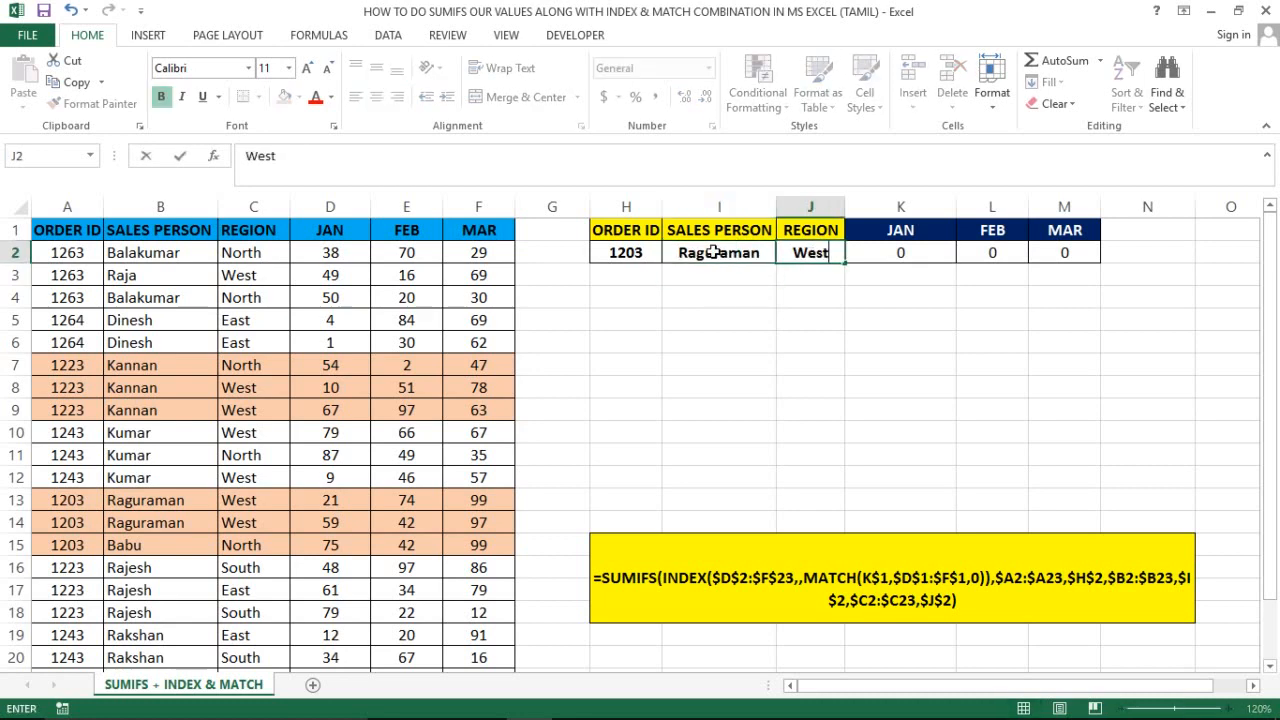
pyautogui.press('Return')
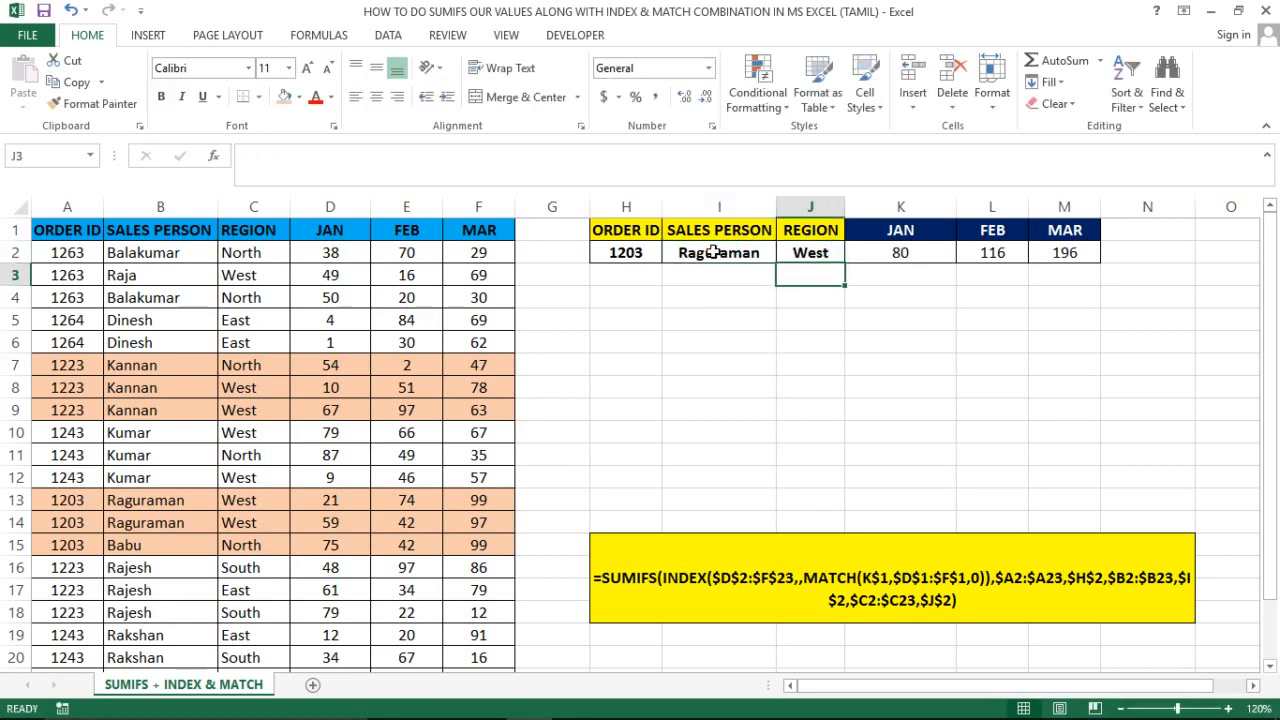
# Check the JAN result in K2 against the JAN values in D13:D14 of the sales table
pyautogui.click(325, 493)
pyautogui.hotkey('shift', 'Down')
pyautogui.hotkey('shift', 'Left')
pyautogui.hotkey('shift', 'Right')
pyautogui.hotkey('shift', 'Right')
pyautogui.hotkey('shift', 'Right')
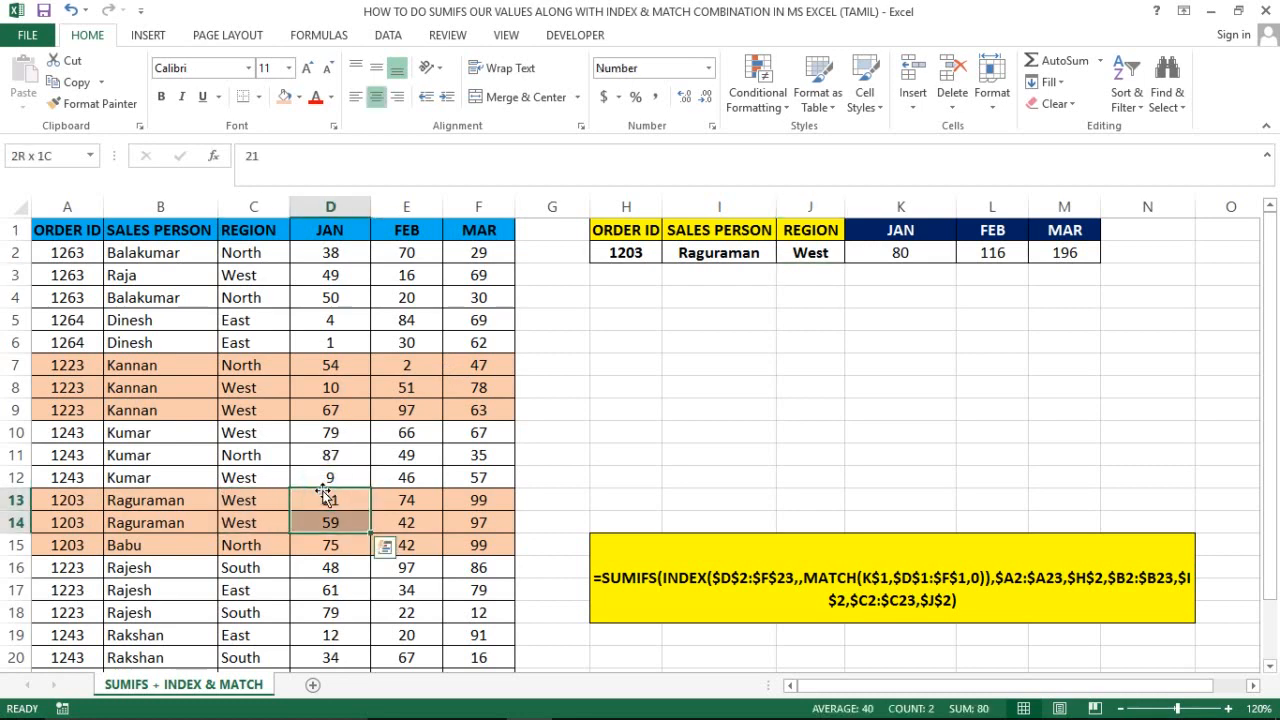
pyautogui.click(912, 272)
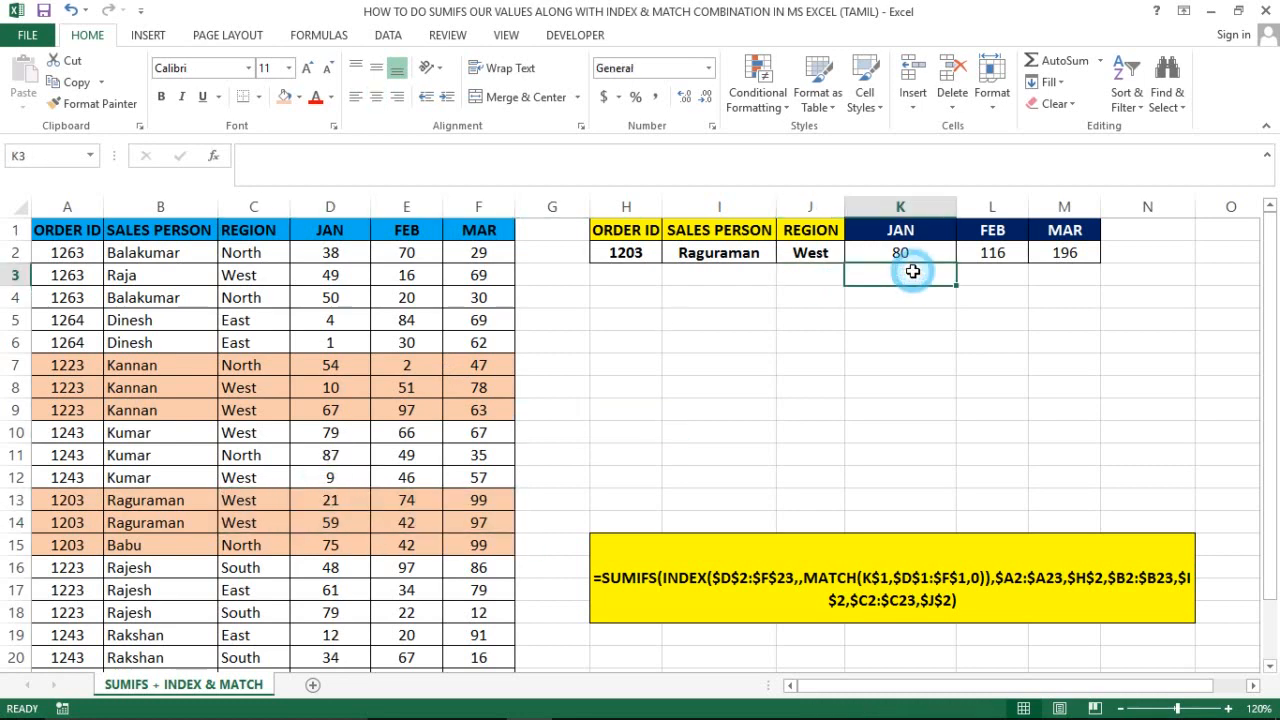
# Change the sales person in I2 to the one in row 15 and set the region in J2 to North
pyautogui.click(737, 254)
pyautogui.write('Babu')
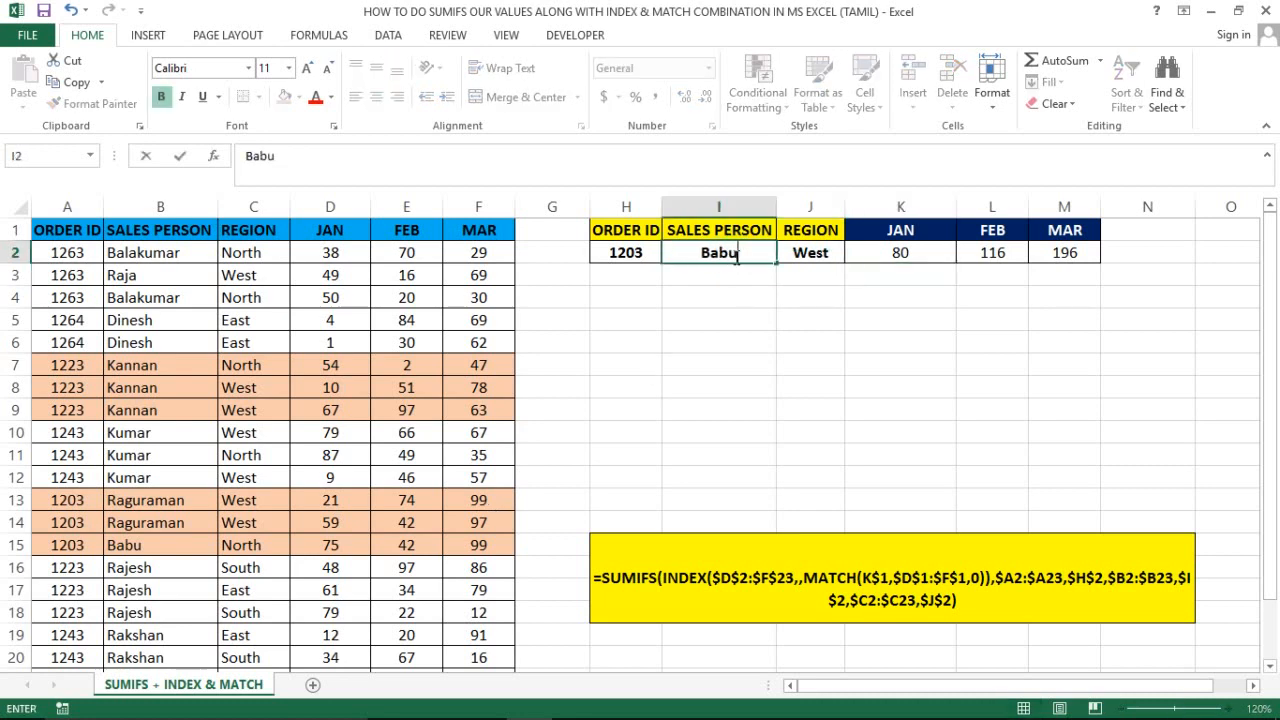
pyautogui.press('Return')
pyautogui.click(822, 252)
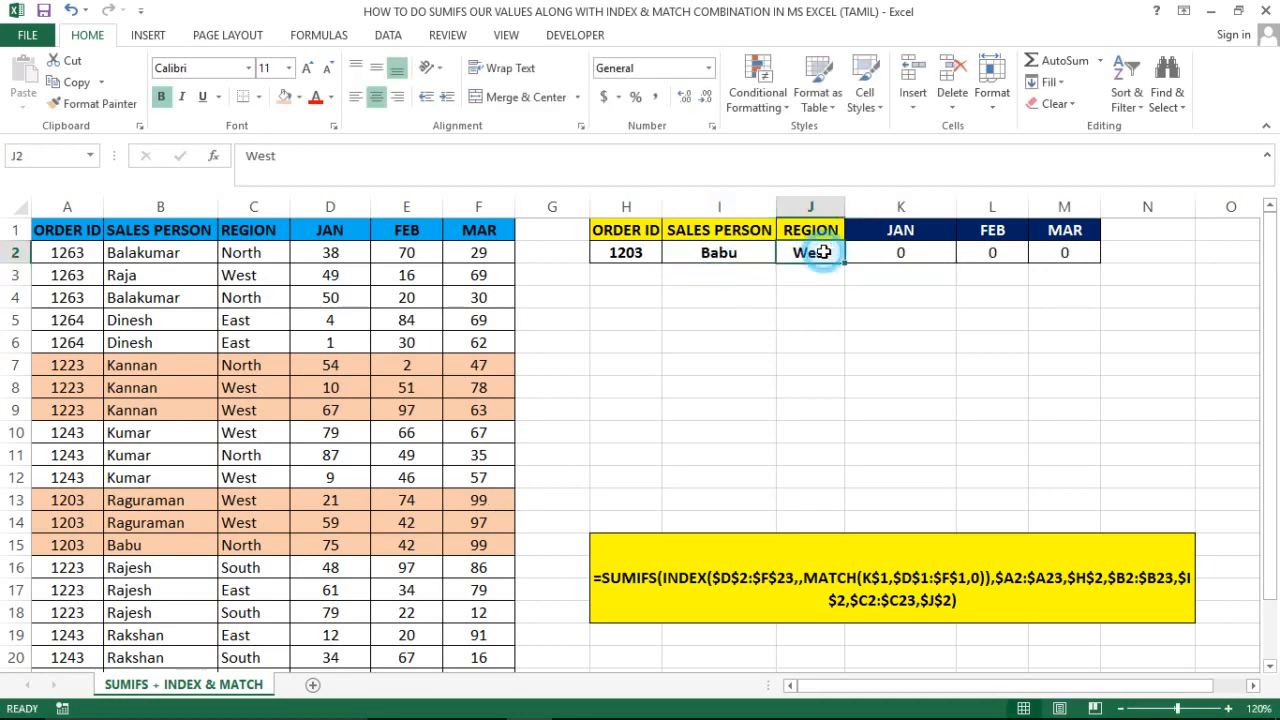
pyautogui.write('North')
pyautogui.press('Return')
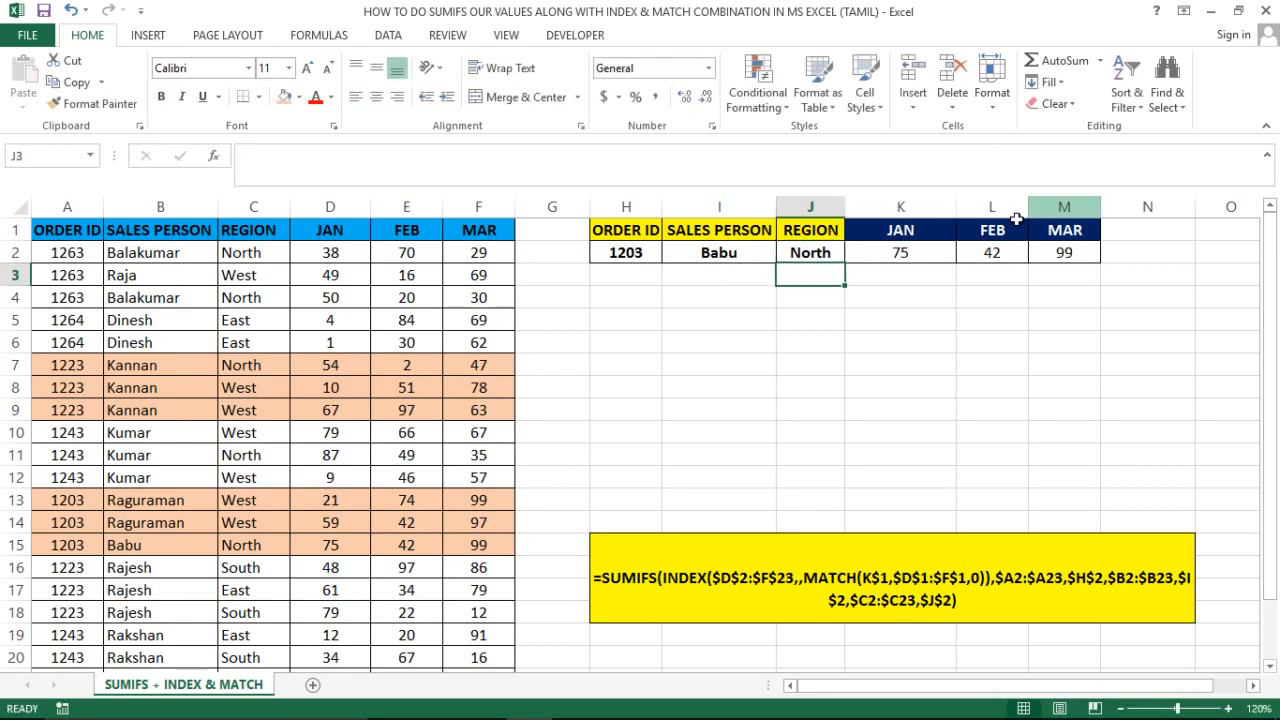
# Review the criteria block H1:J2 together with the month headers and SUMIFS results in K1:M2
pyautogui.click(971, 252)
pyautogui.click(215, 521)
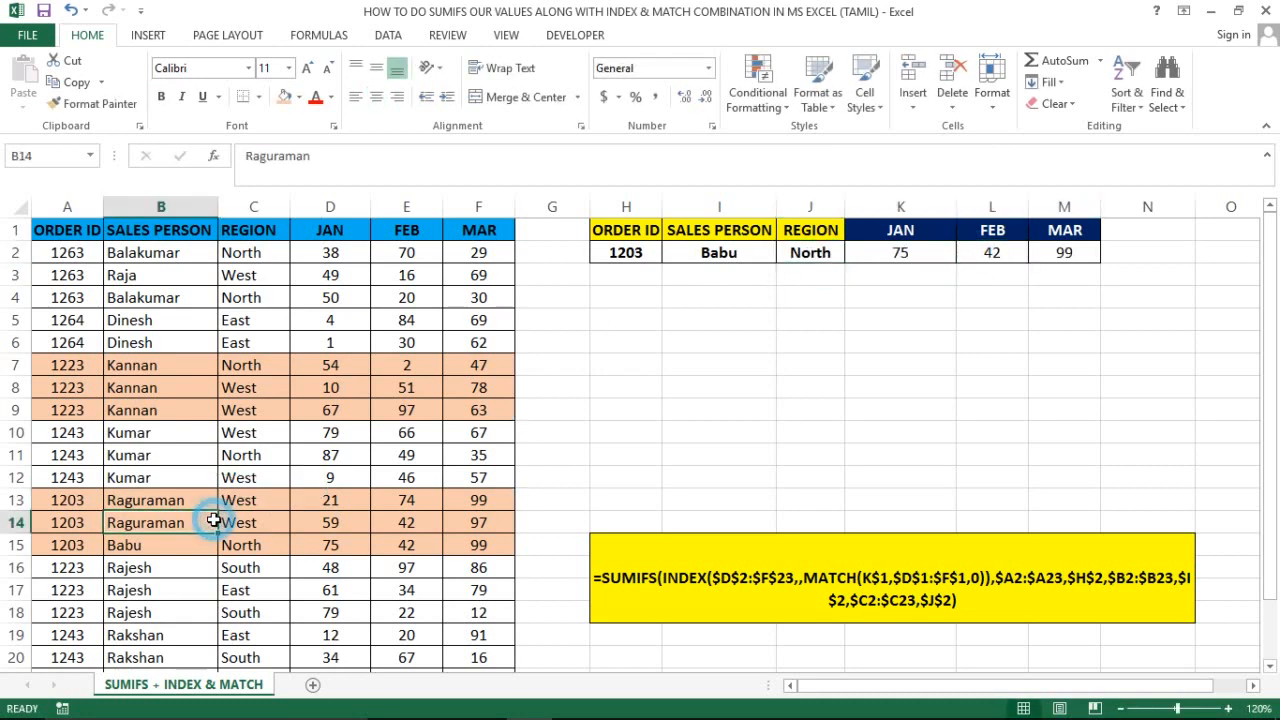
pyautogui.click(630, 252)
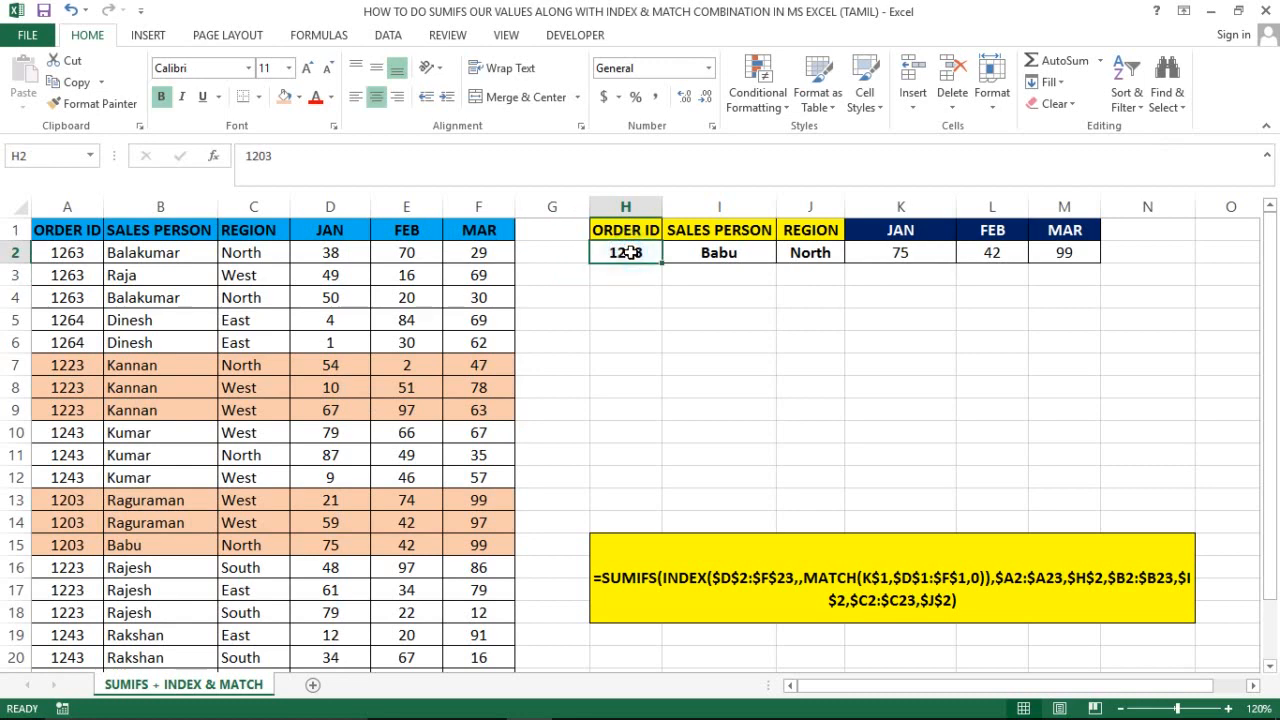
pyautogui.hotkey('shift', 'Right')
pyautogui.hotkey('shift', 'Right')
pyautogui.hotkey('shift', 'Up')
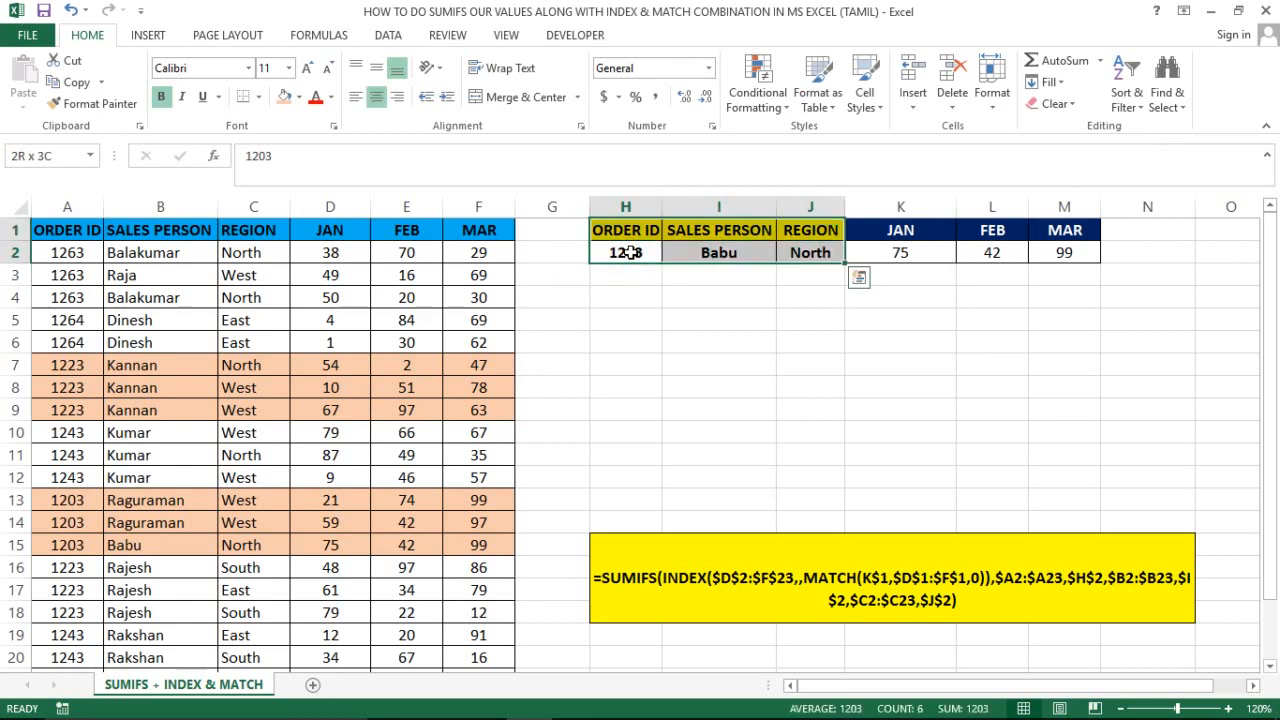
pyautogui.press('Right')
pyautogui.press('Right')
pyautogui.press('Right')
pyautogui.hotkey('shift', 'Right')
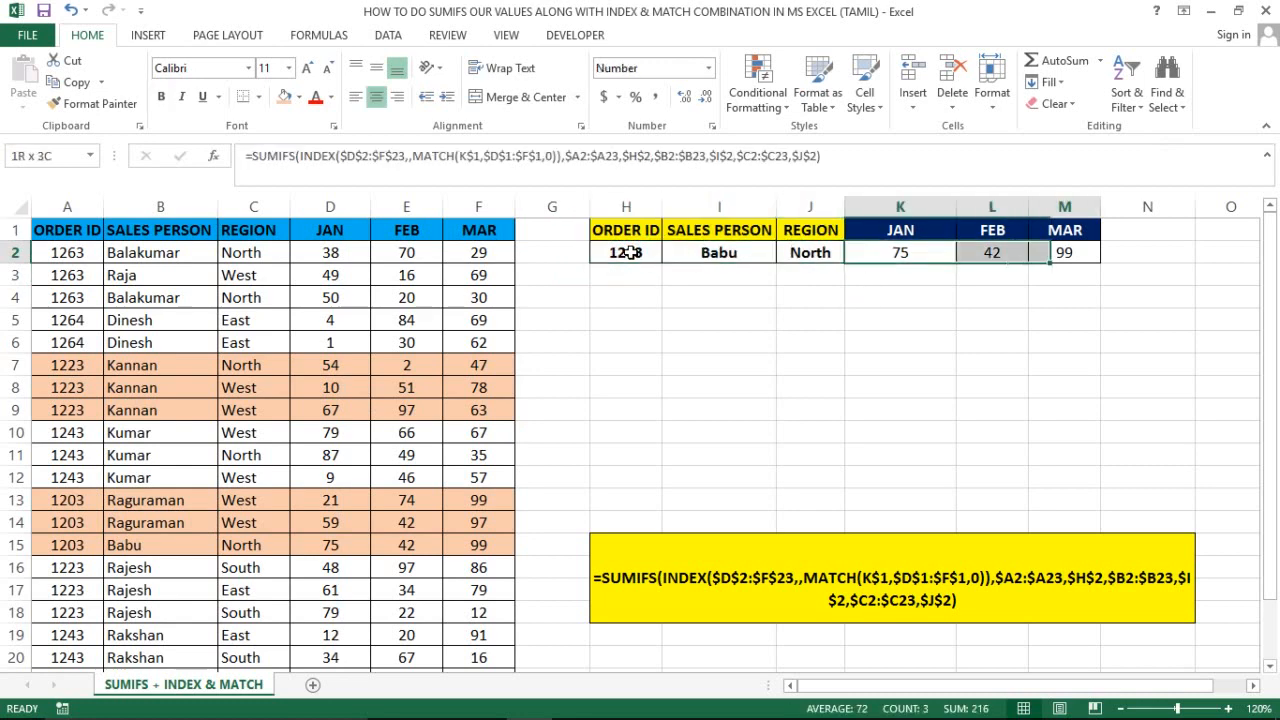
pyautogui.hotkey('shift', 'Right')
pyautogui.hotkey('shift', 'Right')
pyautogui.hotkey('shift', 'Up')
pyautogui.hotkey('shift', 'Down')
pyautogui.hotkey('shift', 'Left')
pyautogui.hotkey('shift', 'Left')
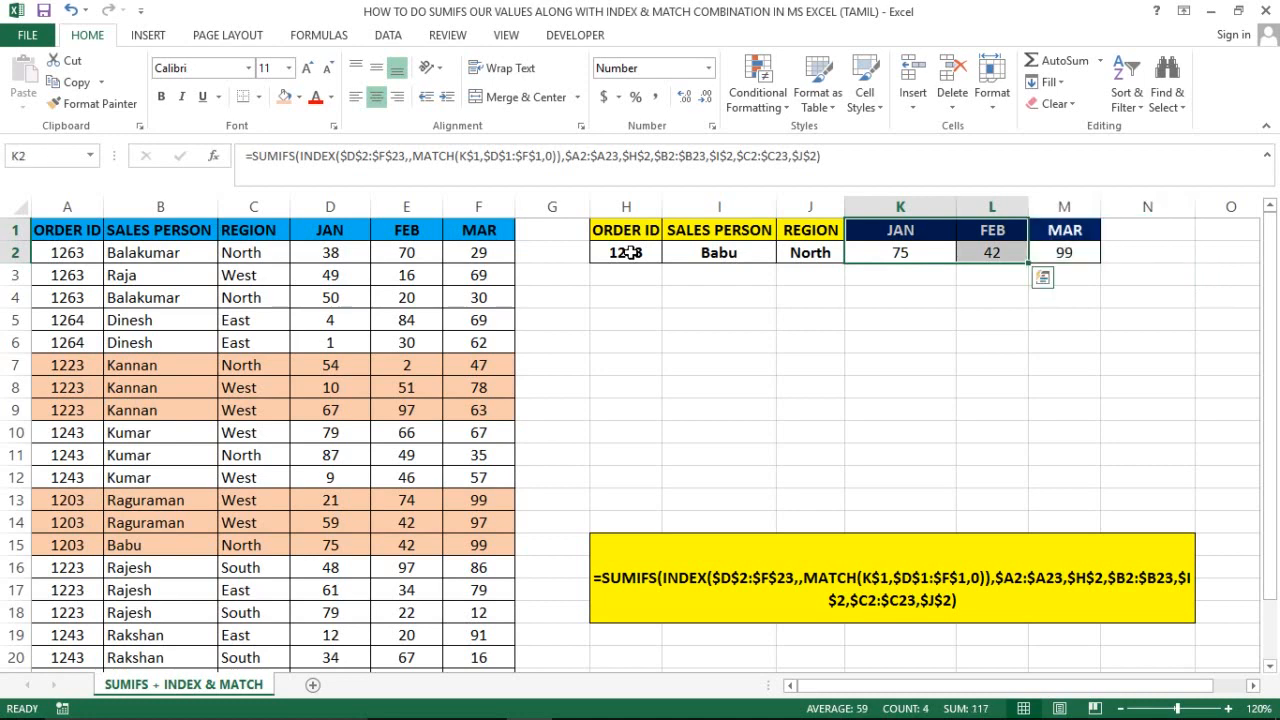
pyautogui.press('Right')
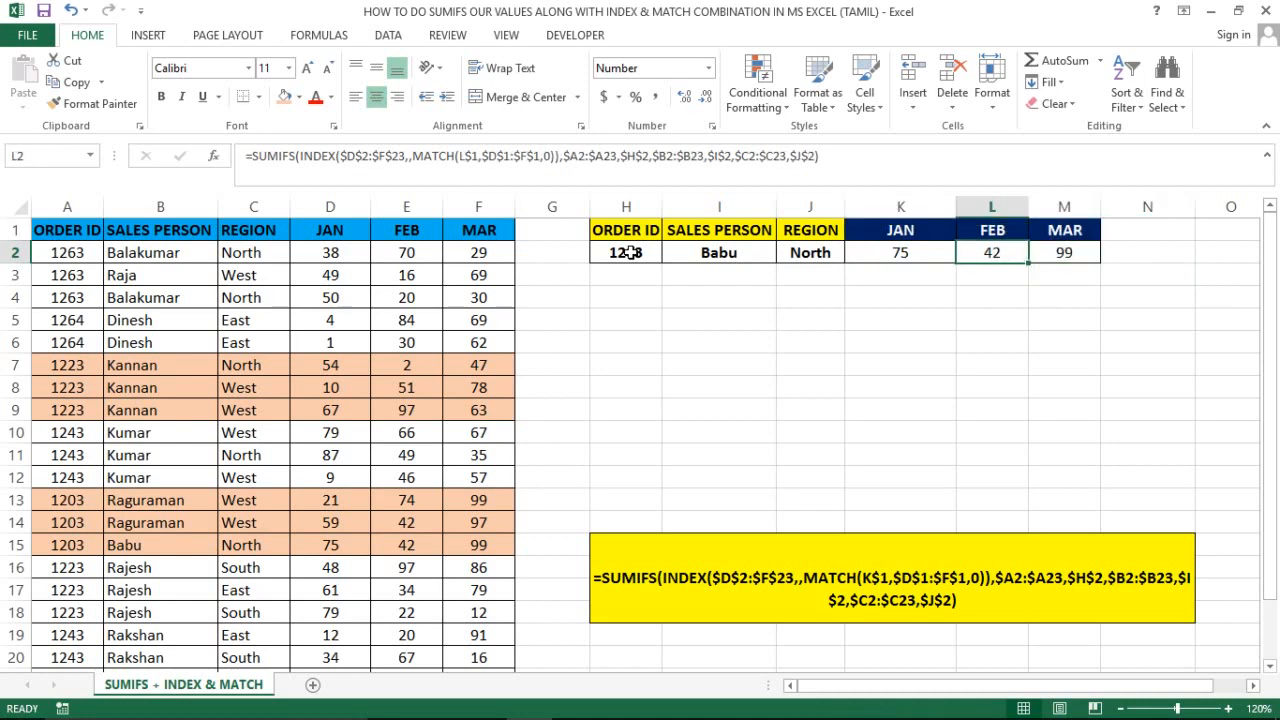